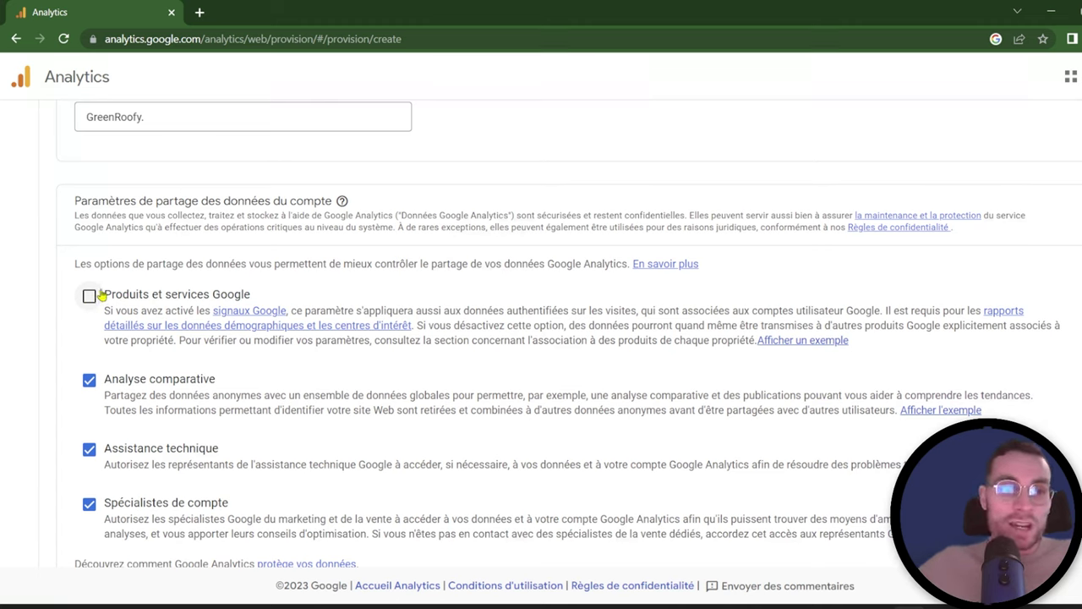
Step: Share data with Google products and services, and deny technical support and account specialist access
{"action": "left_click", "coordinate": [89, 298]}
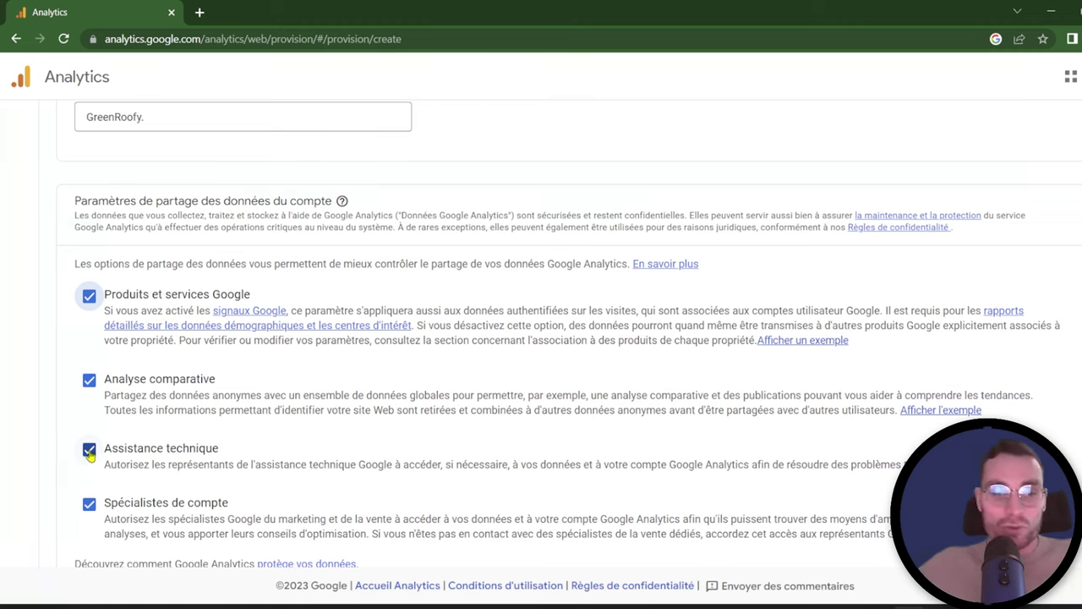
{"action": "left_click", "coordinate": [90, 450]}
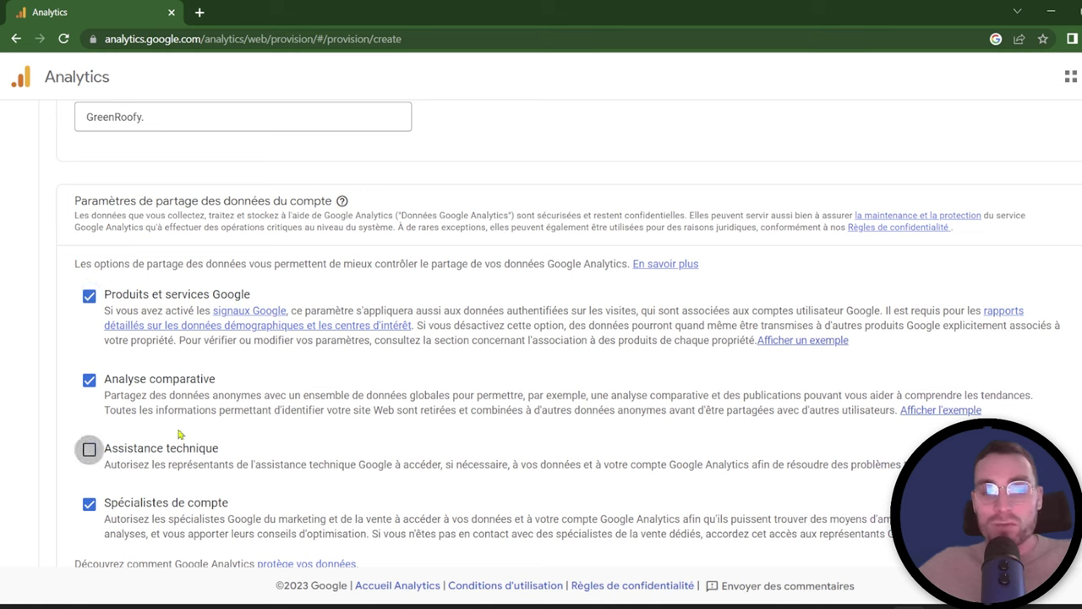
{"action": "left_click", "coordinate": [89, 506]}
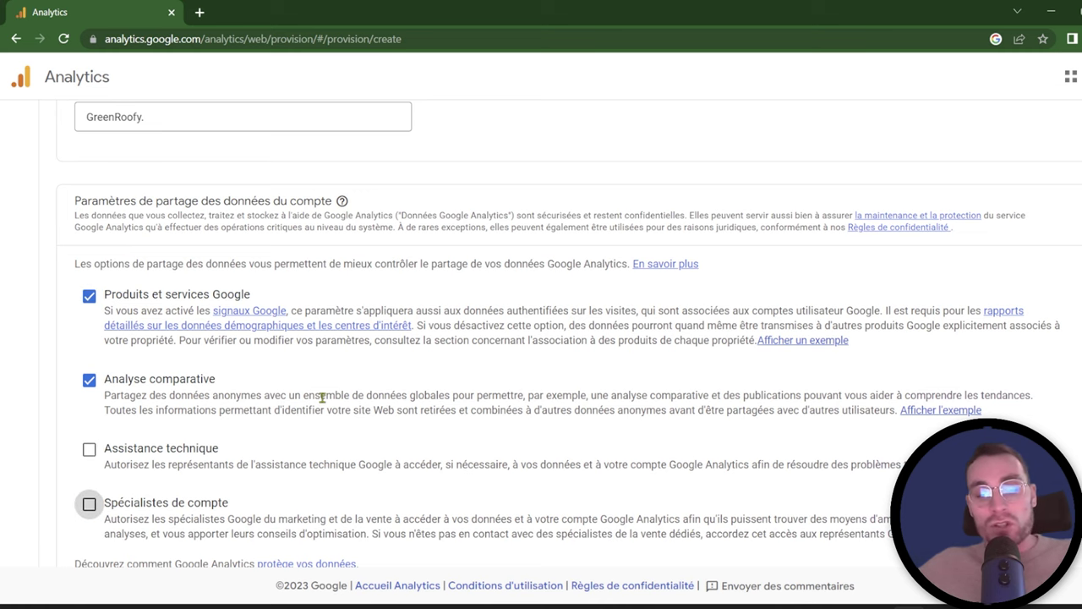
{"action": "scroll", "coordinate": [321, 396], "scroll_direction": "down", "scroll_amount": 1}
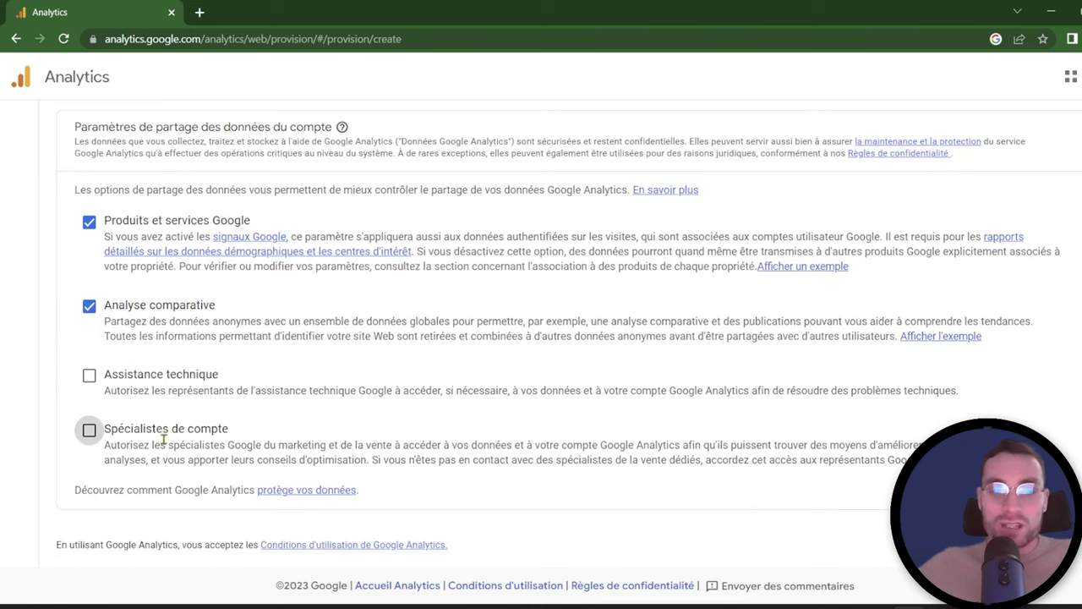
{"action": "scroll", "coordinate": [245, 418], "scroll_direction": "down", "scroll_amount": 1}
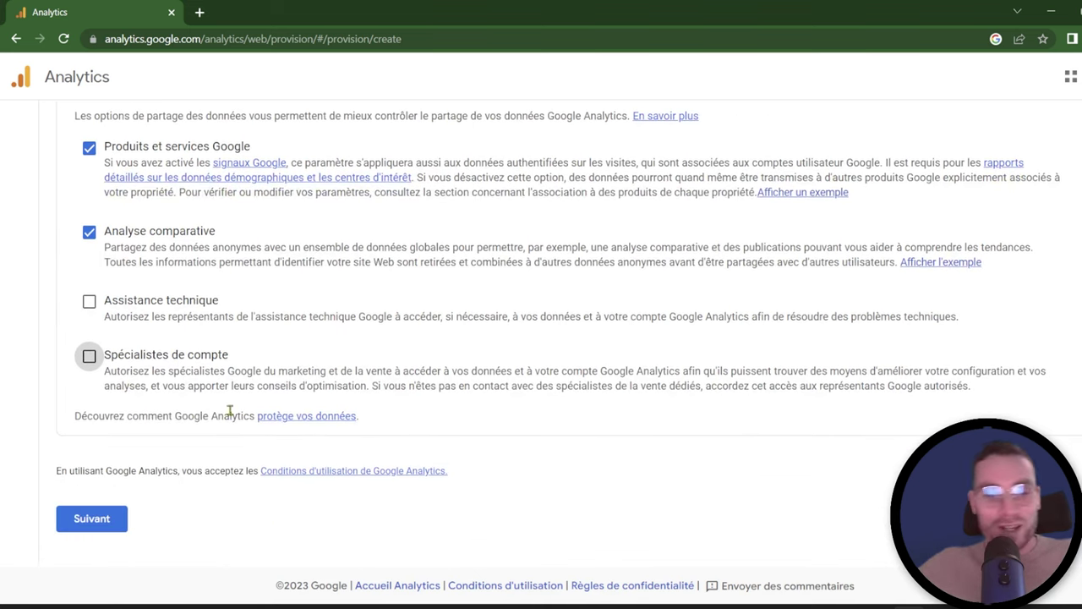
Step: Continue to property setup and enter 'GreenRoofy.' as the property name
{"action": "left_click", "coordinate": [111, 524]}
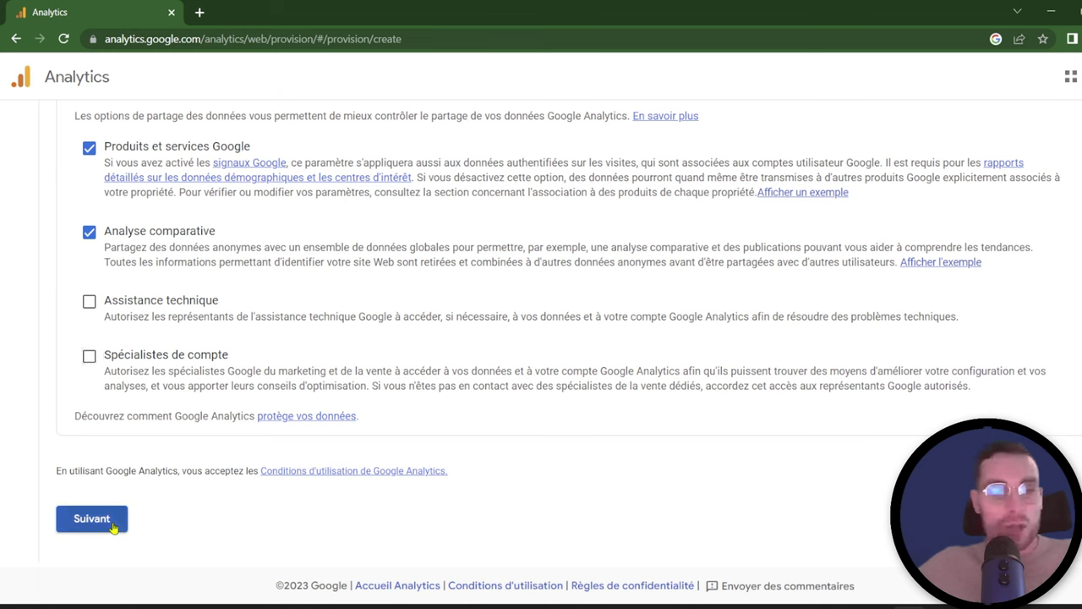
{"action": "left_click", "coordinate": [245, 241]}
{"action": "type", "text": "GreenRoof"}
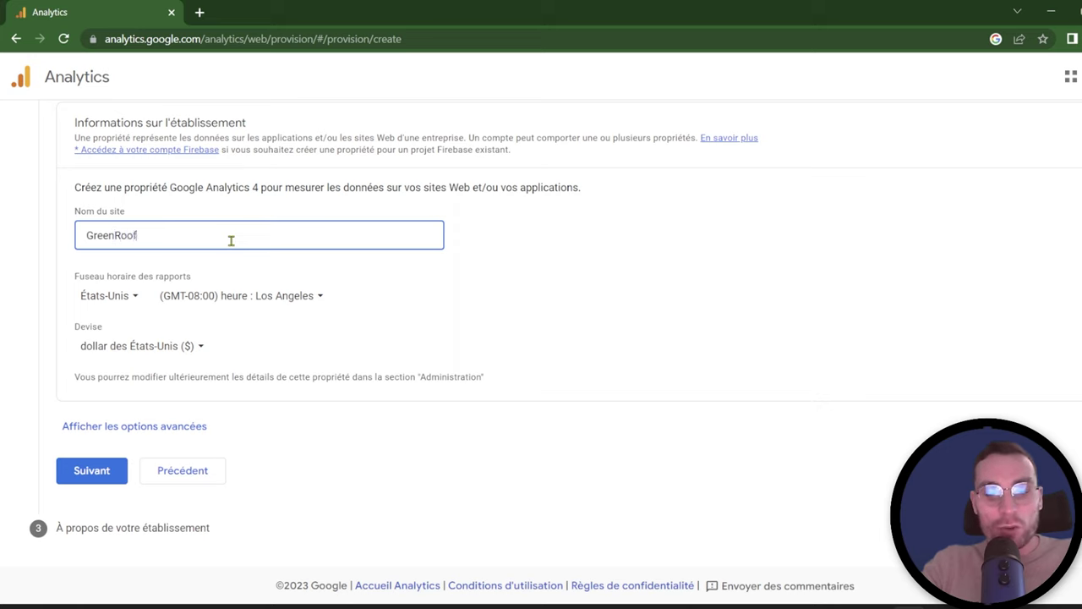
{"action": "type", "text": "y."}
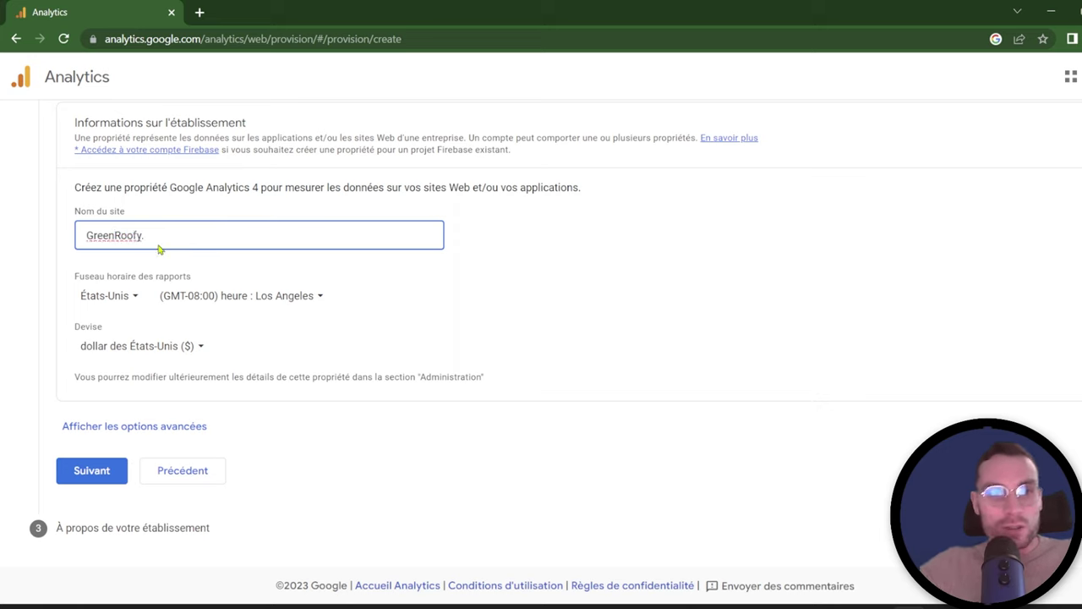
Step: Set the reporting time zone to France (GMT+01:00) and currency to euro (€), and reveal advanced options
{"action": "left_click", "coordinate": [108, 296]}
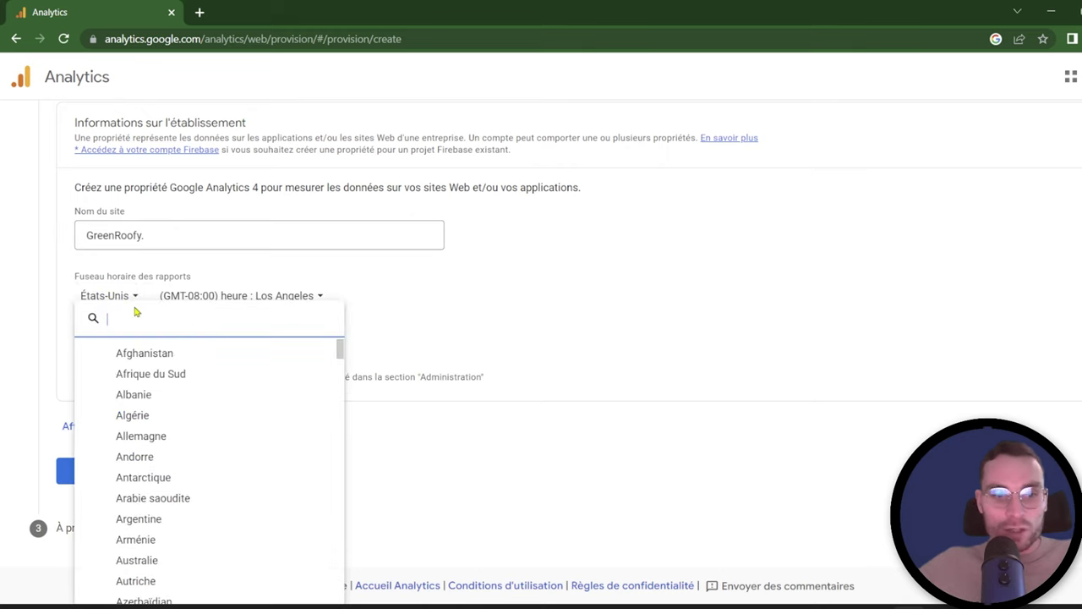
{"action": "type", "text": "fra"}
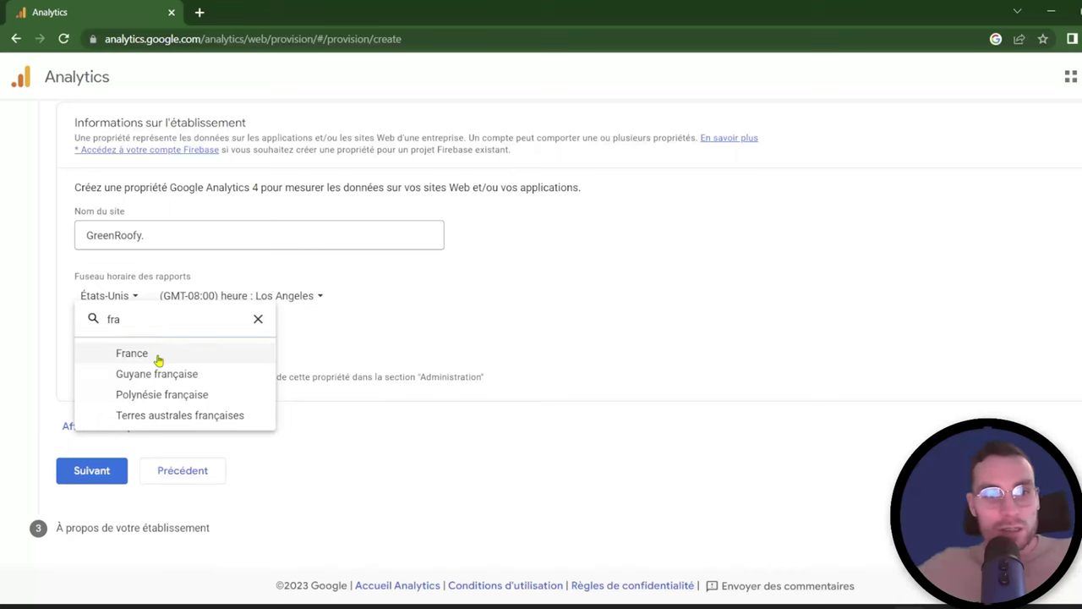
{"action": "left_click", "coordinate": [157, 355]}
{"action": "left_click", "coordinate": [166, 348]}
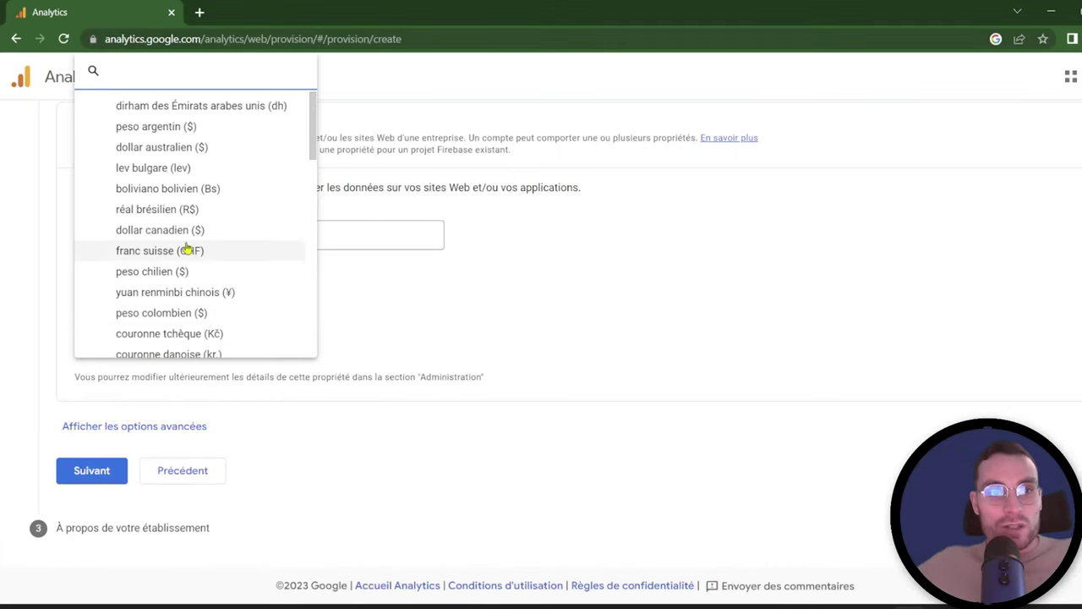
{"action": "type", "text": "euro"}
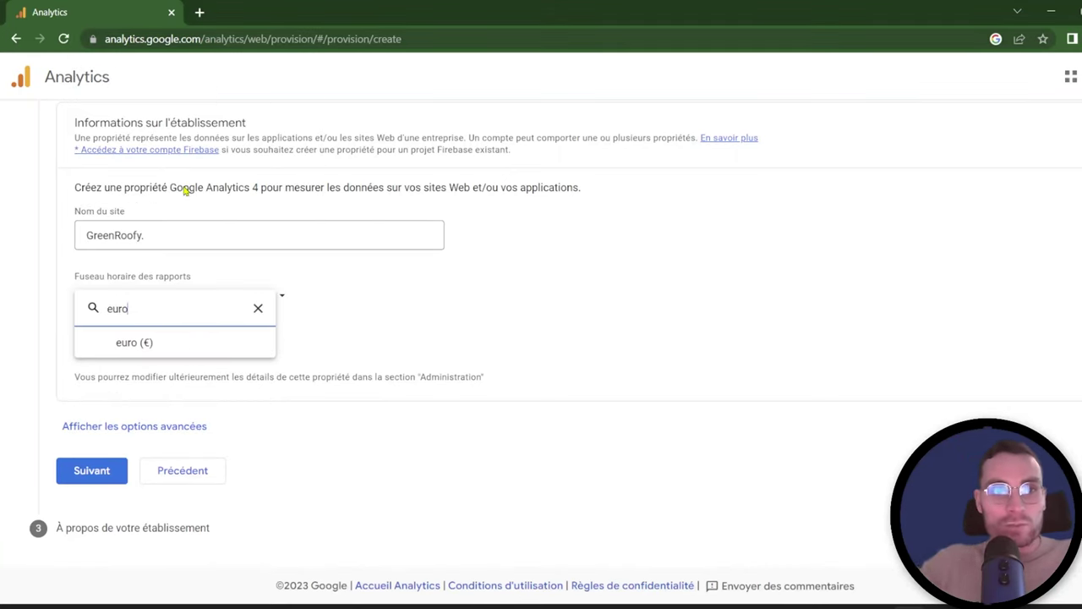
{"action": "left_click", "coordinate": [180, 348]}
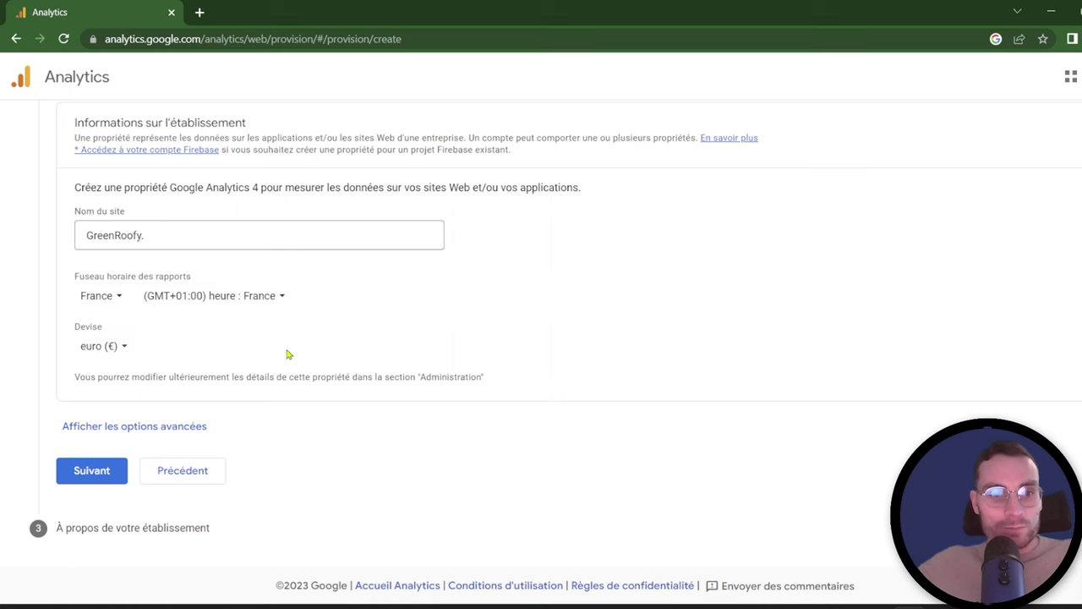
{"action": "left_click", "coordinate": [145, 428]}
{"action": "scroll", "coordinate": [294, 321], "scroll_direction": "down", "scroll_amount": 2}
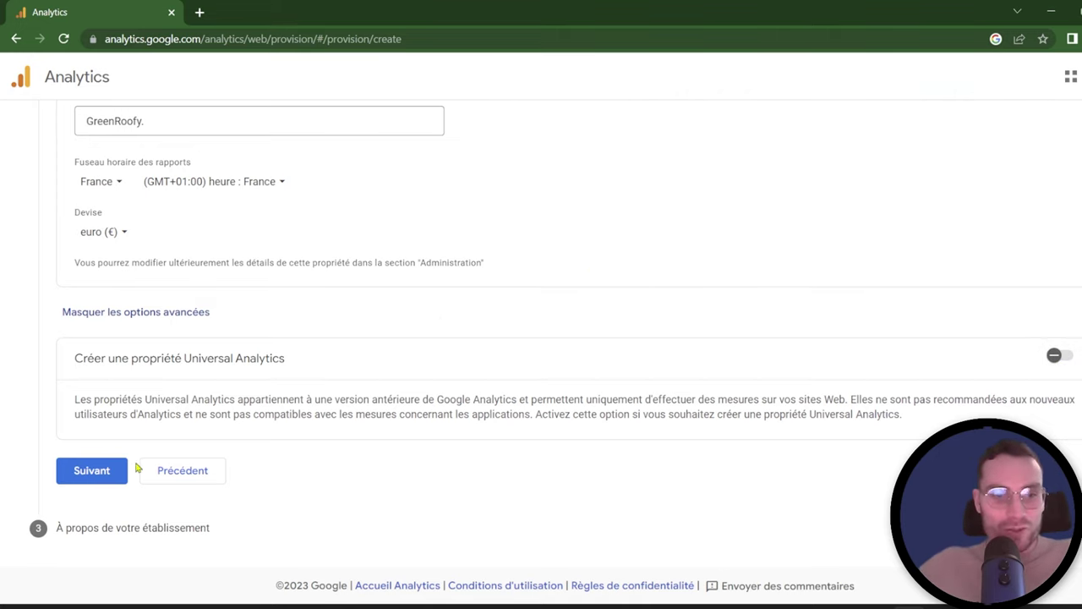
Step: Choose conversions, ad spend and customer engagement as business goals, then create the account
{"action": "left_click", "coordinate": [100, 471]}
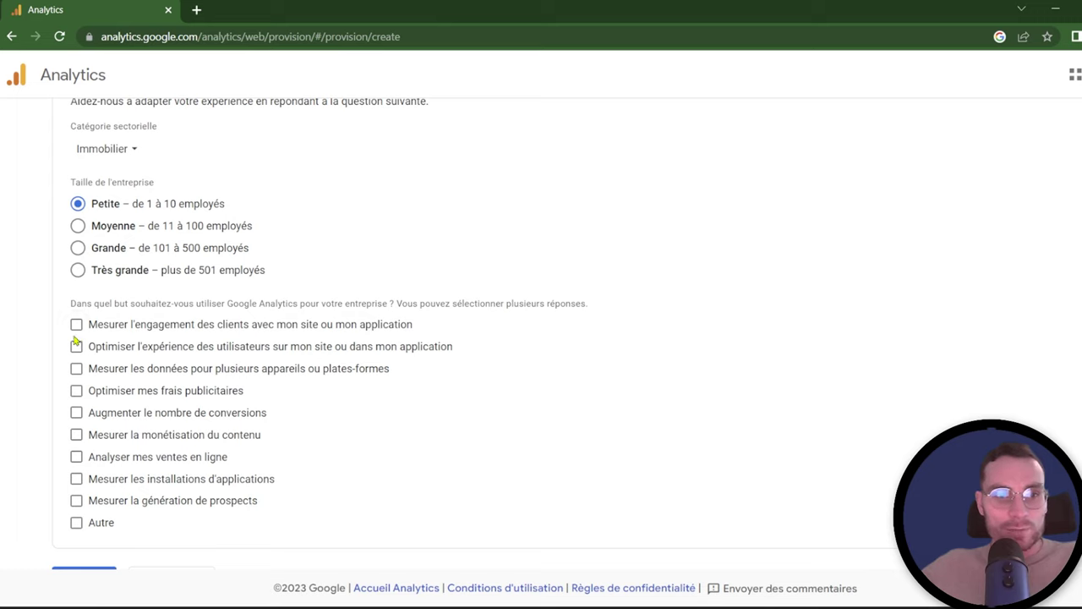
{"action": "left_click", "coordinate": [76, 413]}
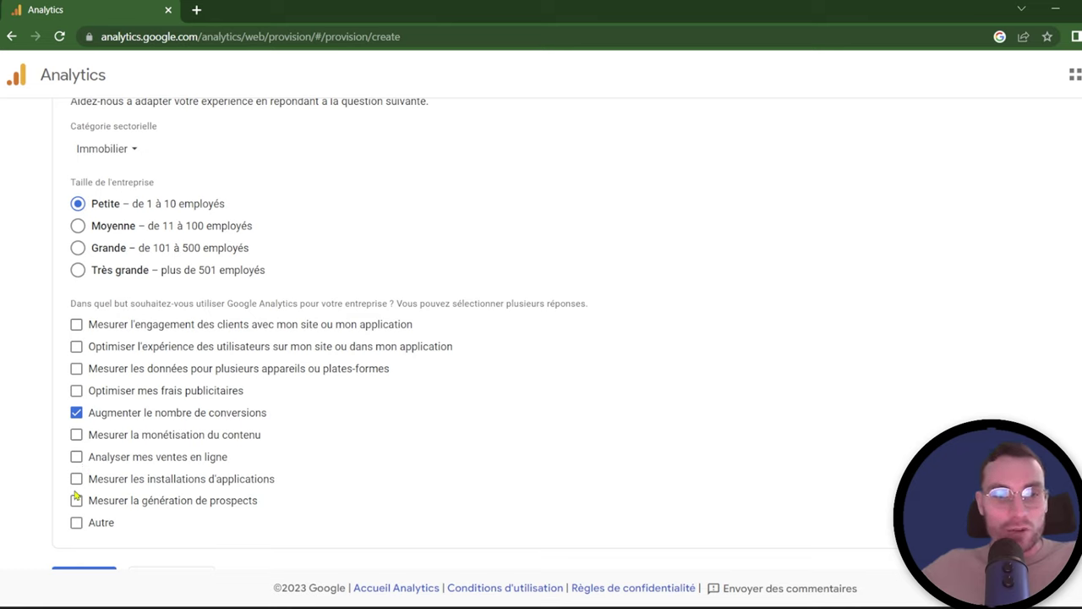
{"action": "left_click", "coordinate": [76, 389]}
{"action": "left_click", "coordinate": [76, 324]}
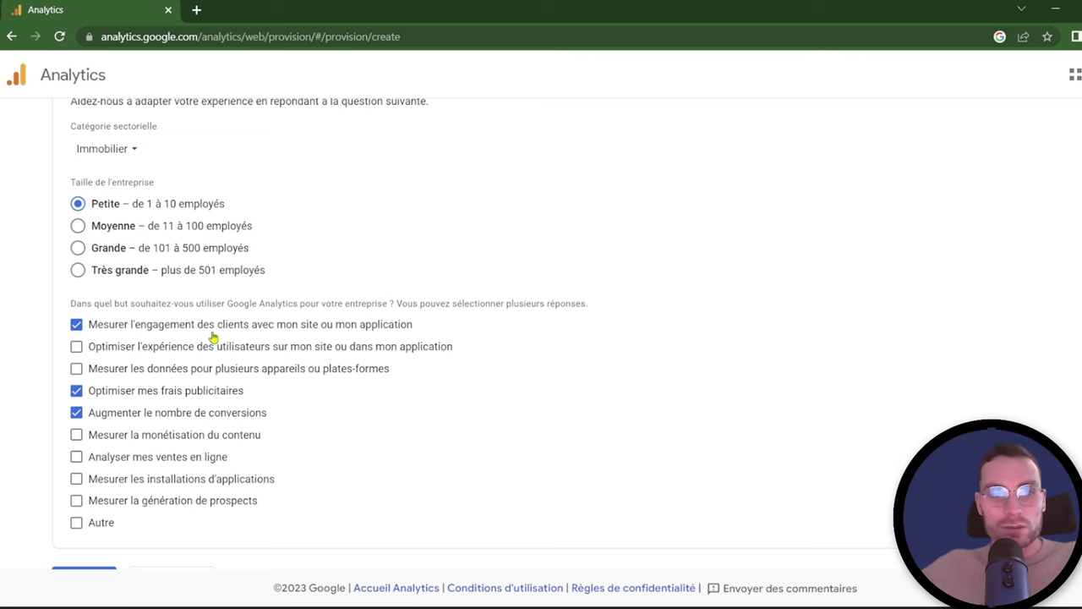
{"action": "scroll", "coordinate": [80, 423], "scroll_direction": "down", "scroll_amount": 1}
{"action": "left_click", "coordinate": [84, 524]}
{"action": "left_click", "coordinate": [409, 208]}
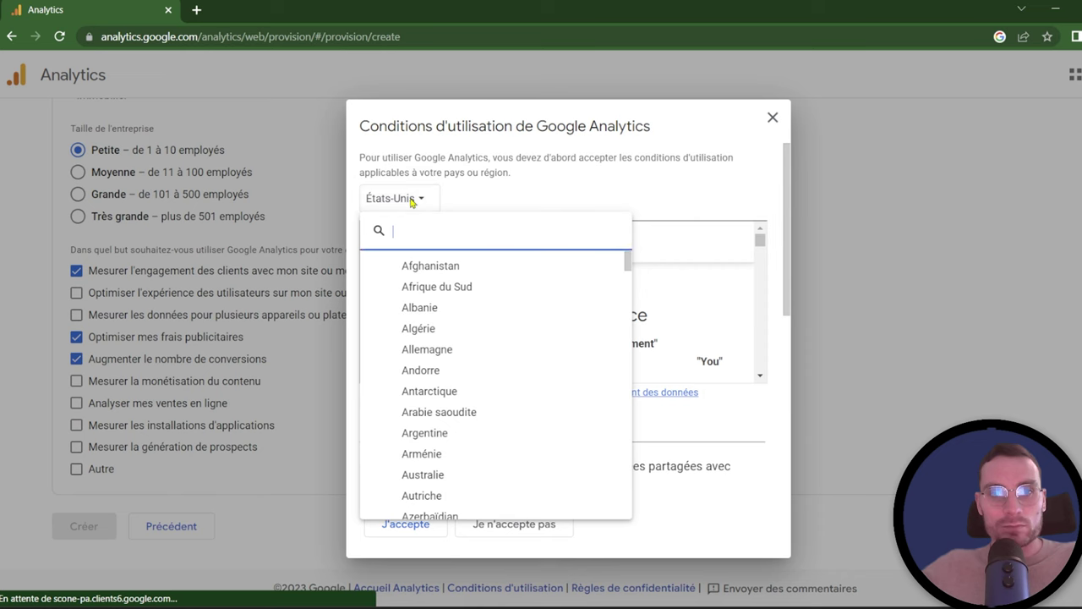
Step: Accept the France terms of use, GDPR processing terms and data-protection controller conditions
{"action": "type", "text": "fran"}
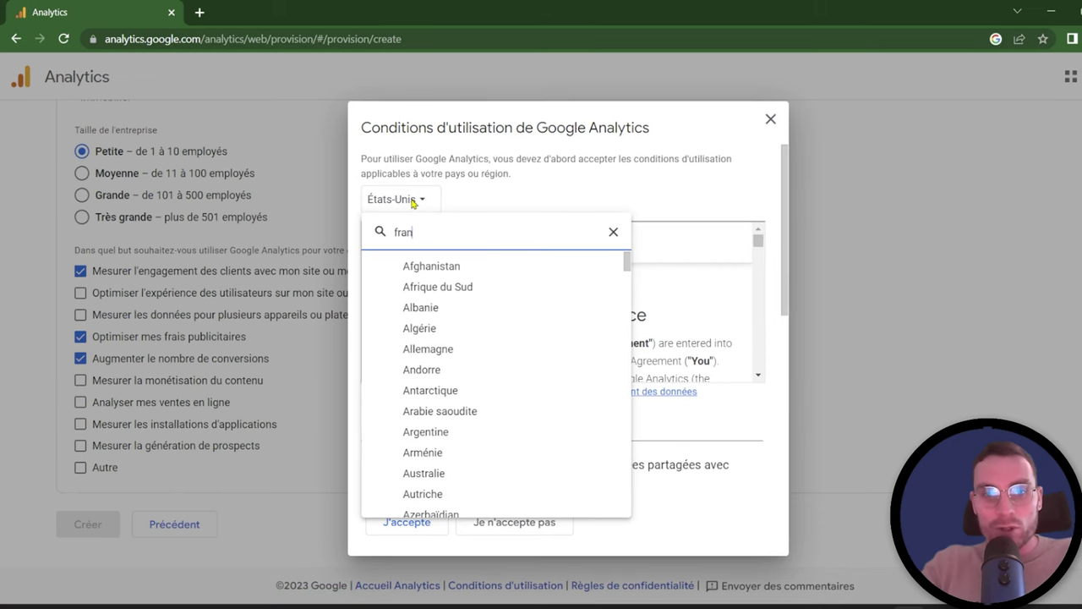
{"action": "type", "text": "ce"}
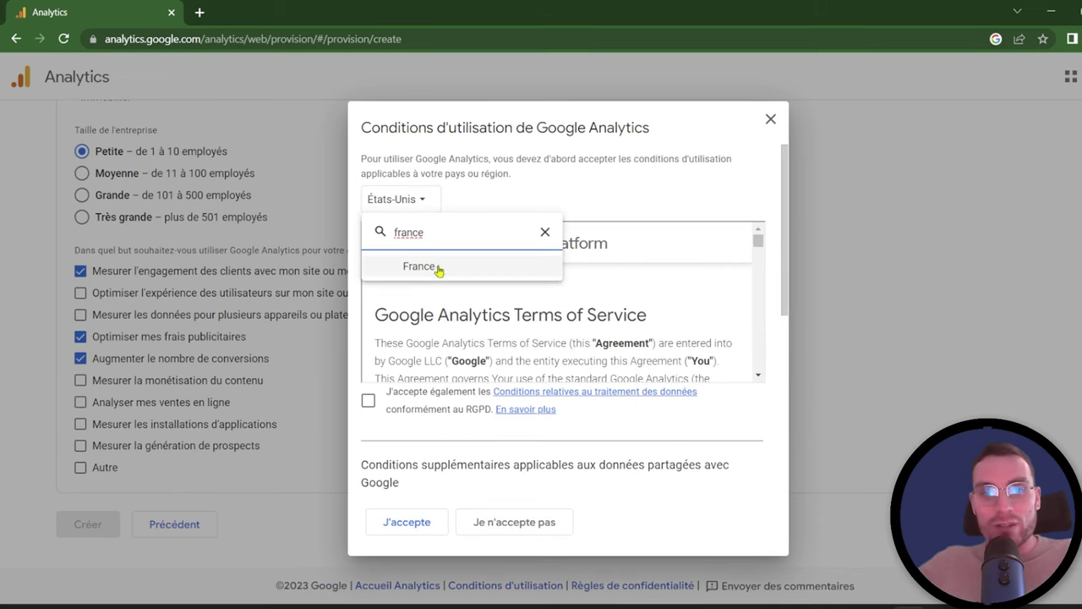
{"action": "left_click", "coordinate": [420, 266]}
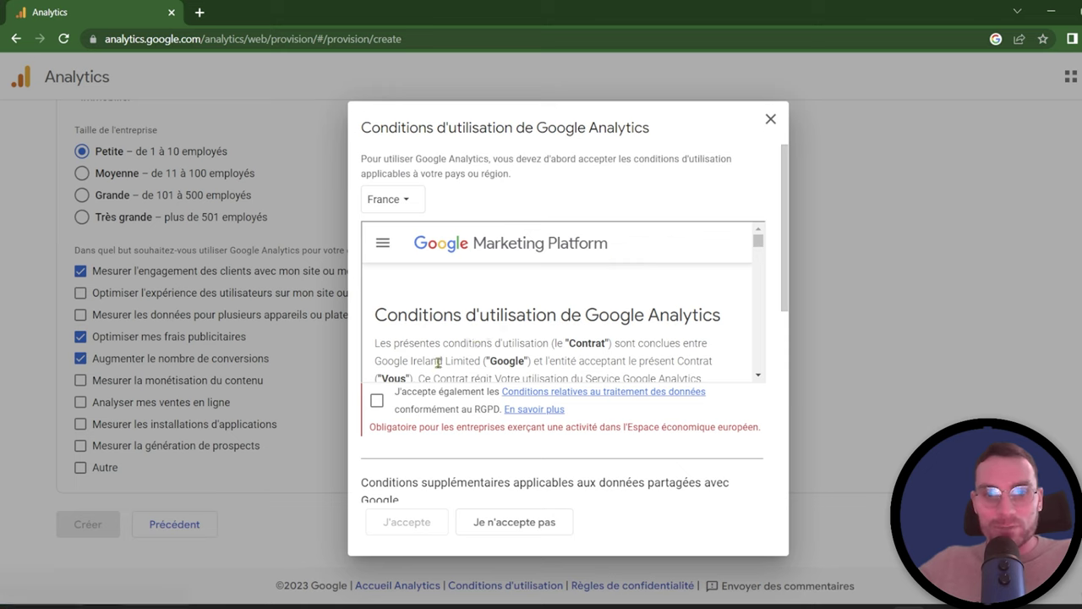
{"action": "scroll", "coordinate": [438, 360], "scroll_direction": "down", "scroll_amount": 5}
{"action": "left_click", "coordinate": [376, 400]}
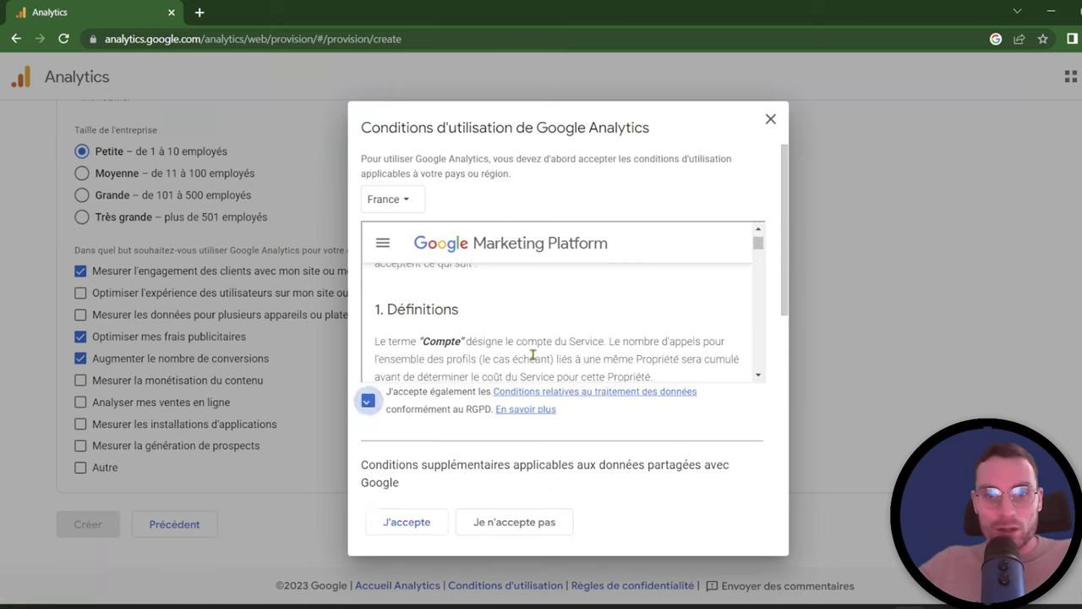
{"action": "left_click_drag", "start_coordinate": [758, 254], "coordinate": [766, 403]}
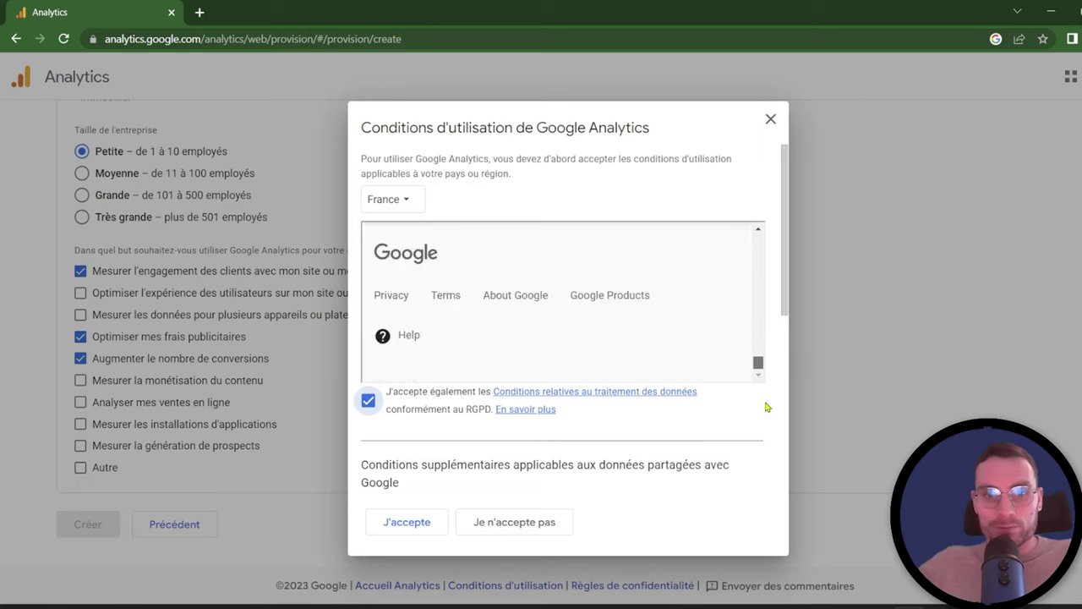
{"action": "left_click", "coordinate": [412, 524]}
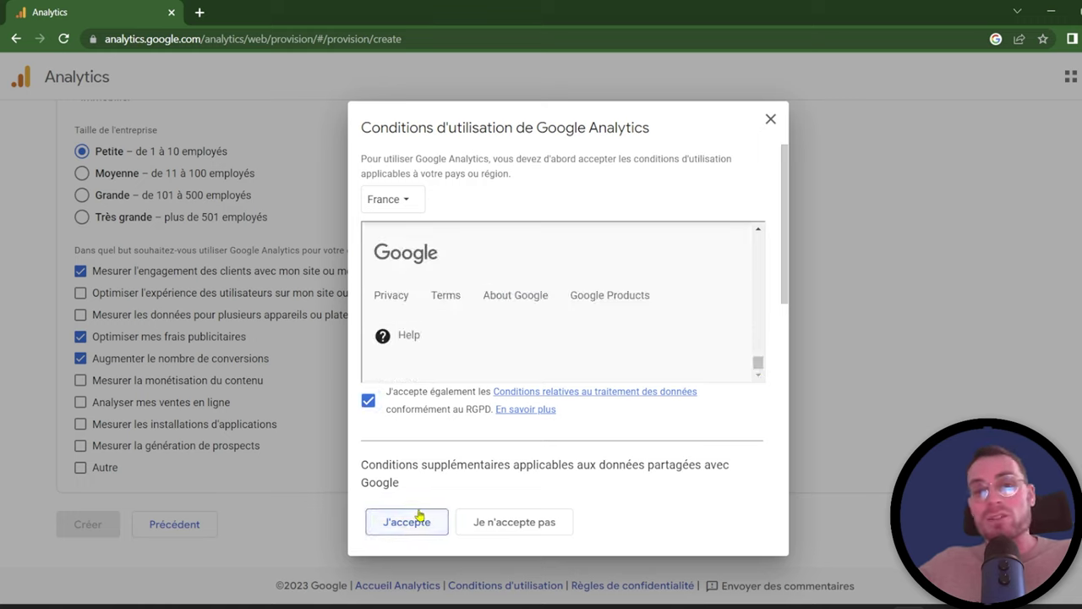
{"action": "left_click_drag", "start_coordinate": [787, 211], "coordinate": [804, 442]}
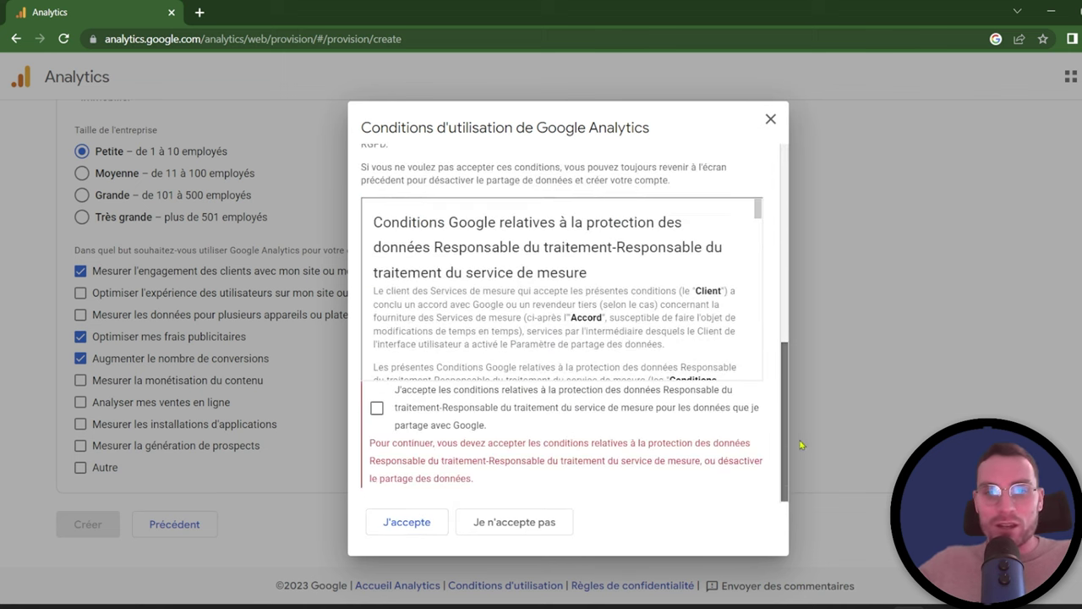
{"action": "left_click", "coordinate": [376, 409]}
{"action": "scroll", "coordinate": [647, 360], "scroll_direction": "down", "scroll_amount": 5}
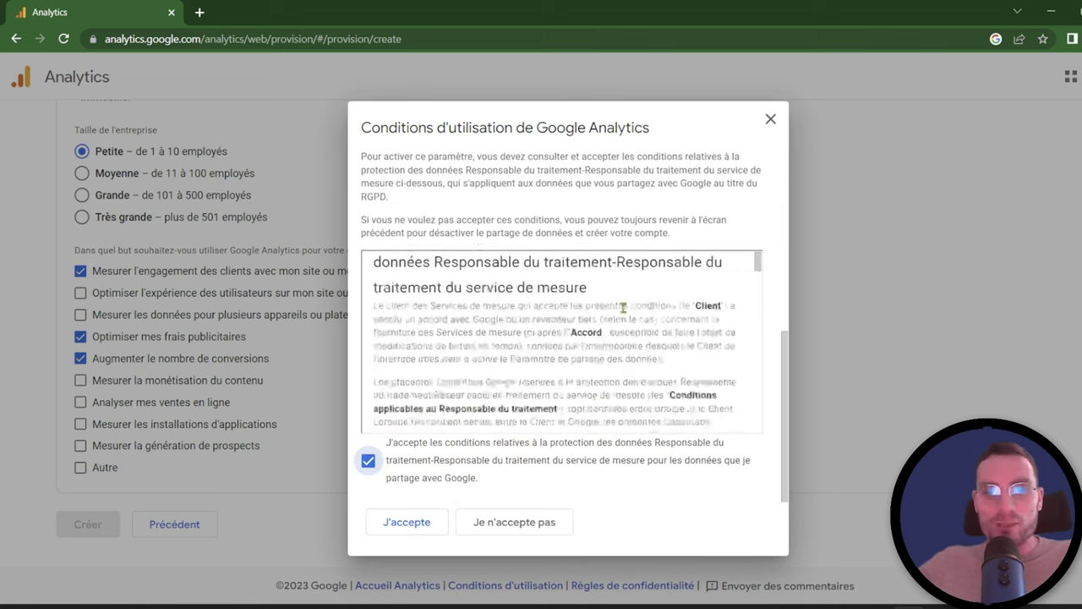
{"action": "left_click", "coordinate": [406, 522]}
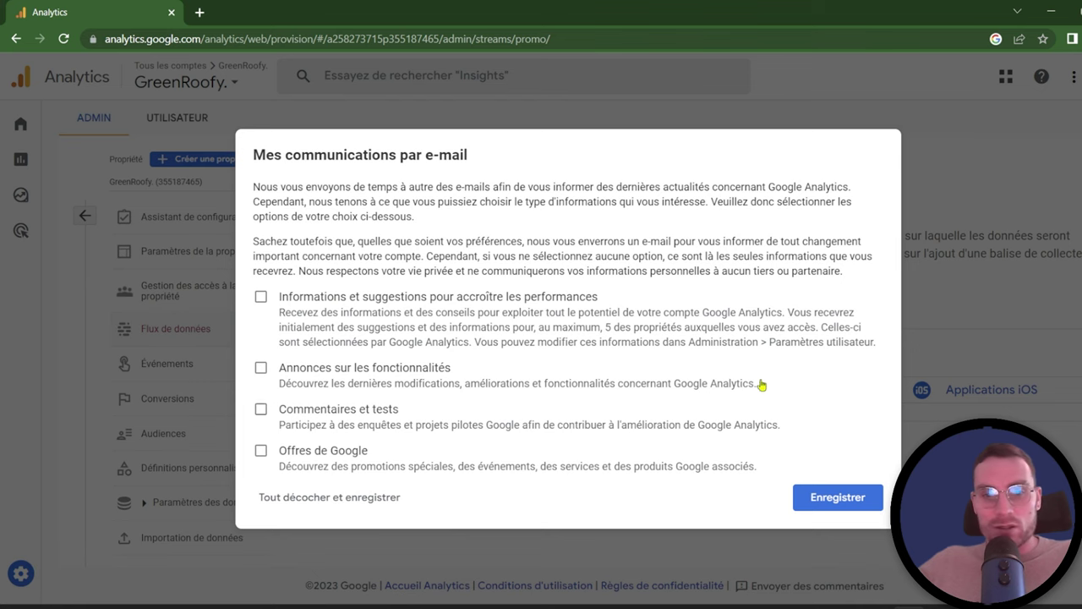
Step: Save e-mail preferences with nothing selected, dismiss the tour, and pick the Web platform
{"action": "left_click", "coordinate": [800, 507]}
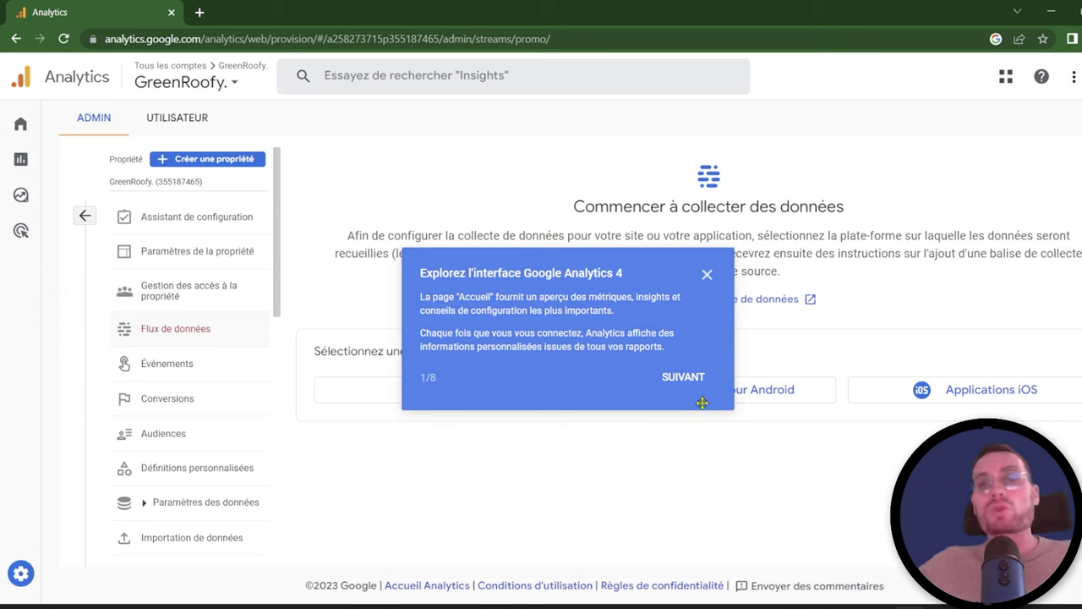
{"action": "left_click", "coordinate": [693, 385]}
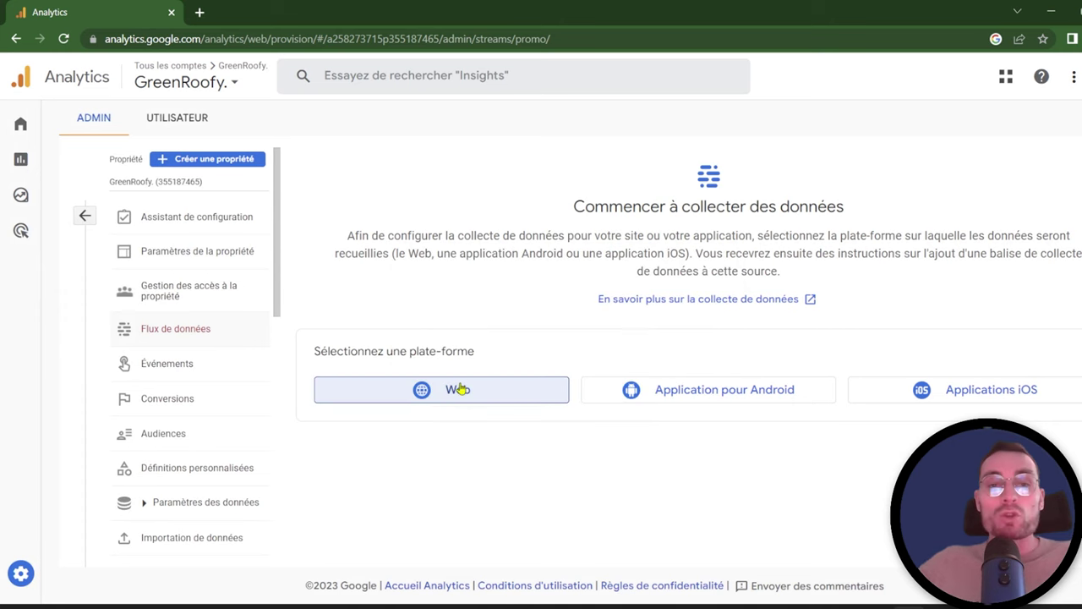
{"action": "left_click", "coordinate": [460, 389]}
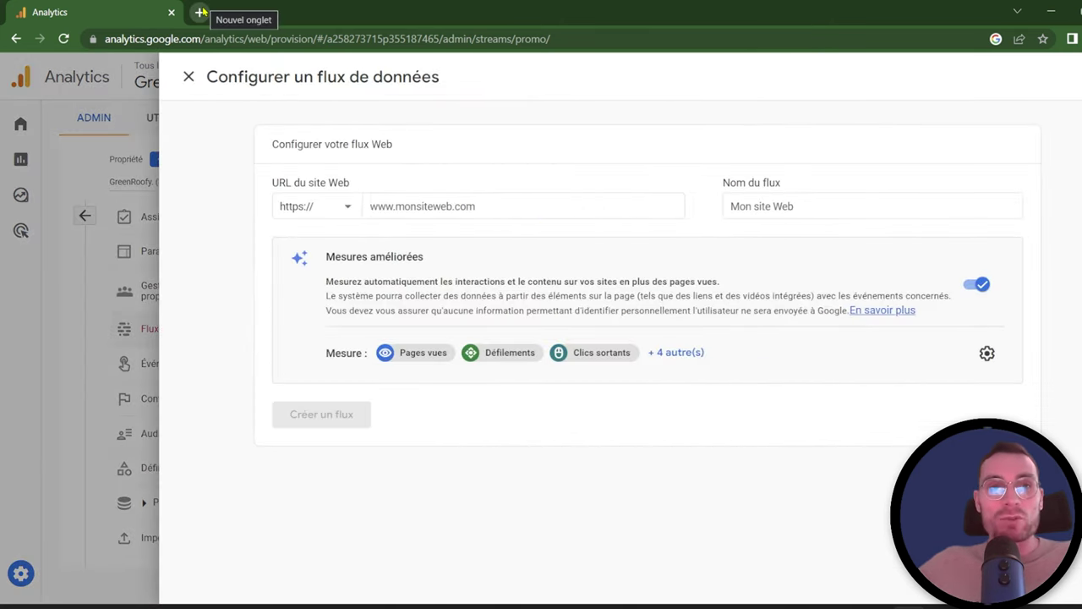
{"action": "left_click", "coordinate": [200, 12]}
{"action": "type", "text": "greenroofy.com"}
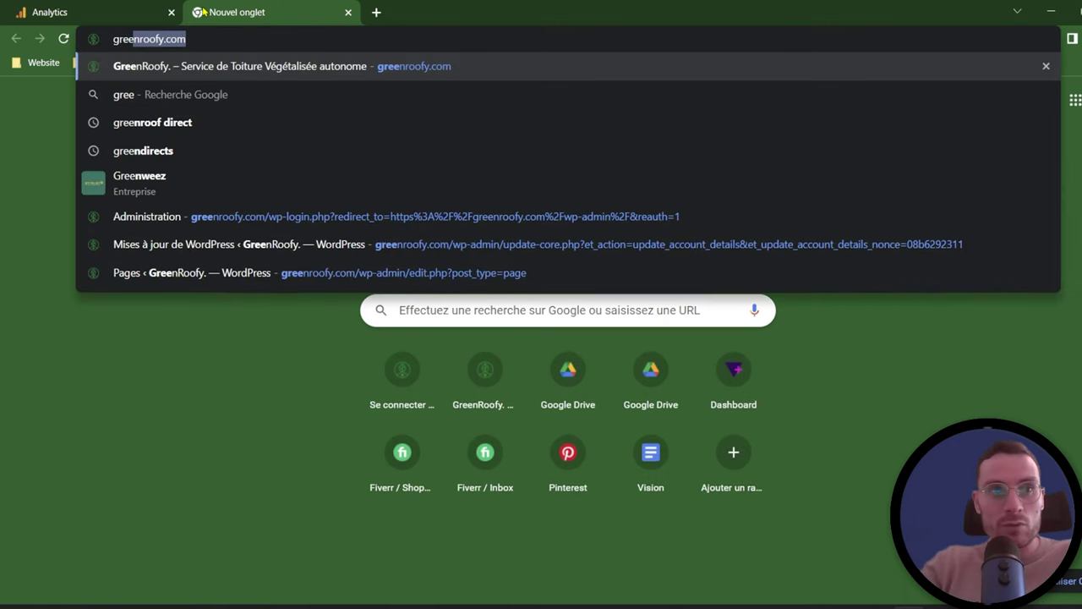
{"action": "key", "text": "ctrl+a"}
{"action": "key", "text": "ctrl+c"}
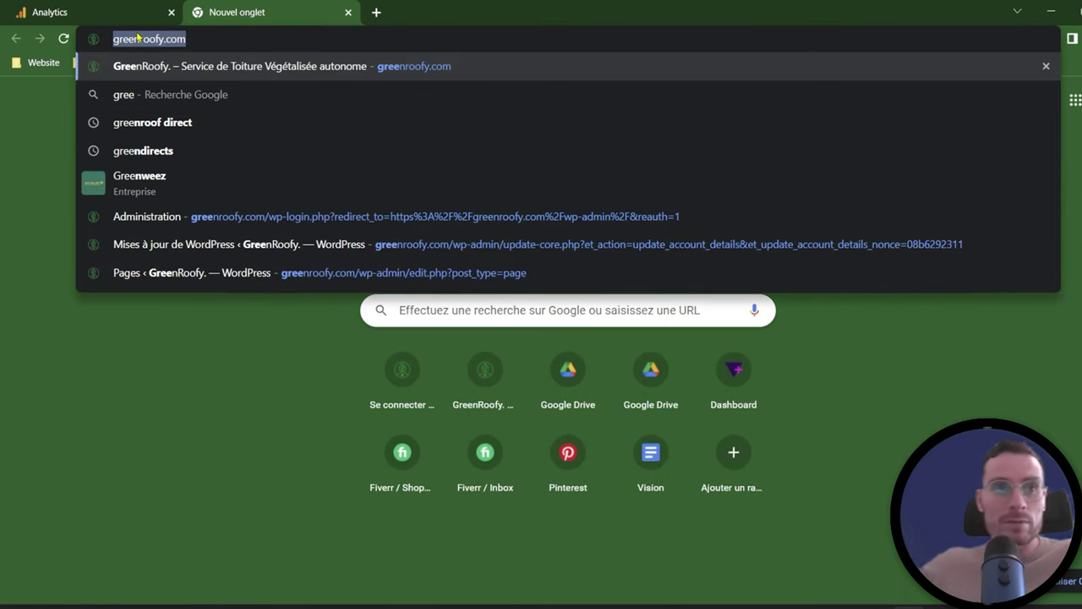
{"action": "left_click", "coordinate": [127, 12]}
{"action": "left_click", "coordinate": [441, 206]}
{"action": "key", "text": "ctrl+v"}
{"action": "left_click_drag", "start_coordinate": [403, 206], "coordinate": [226, 209]}
{"action": "key", "text": "BackSpace"}
Step: Name the stream 'GreenRoofy' and expand the full list of enhanced measurement events
{"action": "left_click", "coordinate": [811, 206]}
{"action": "type", "text": "G"}
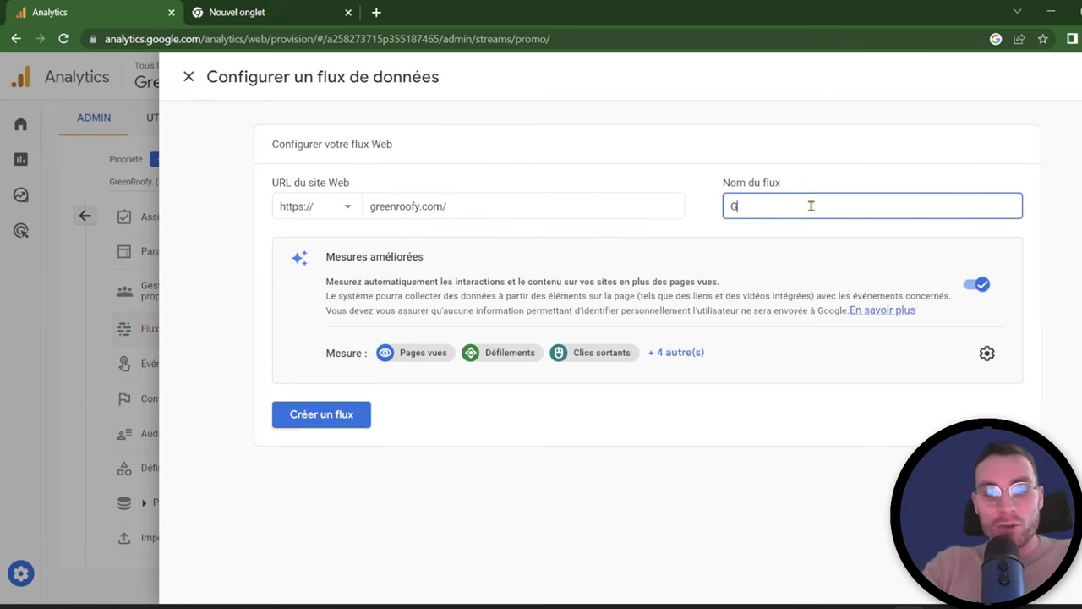
{"action": "type", "text": "reenR"}
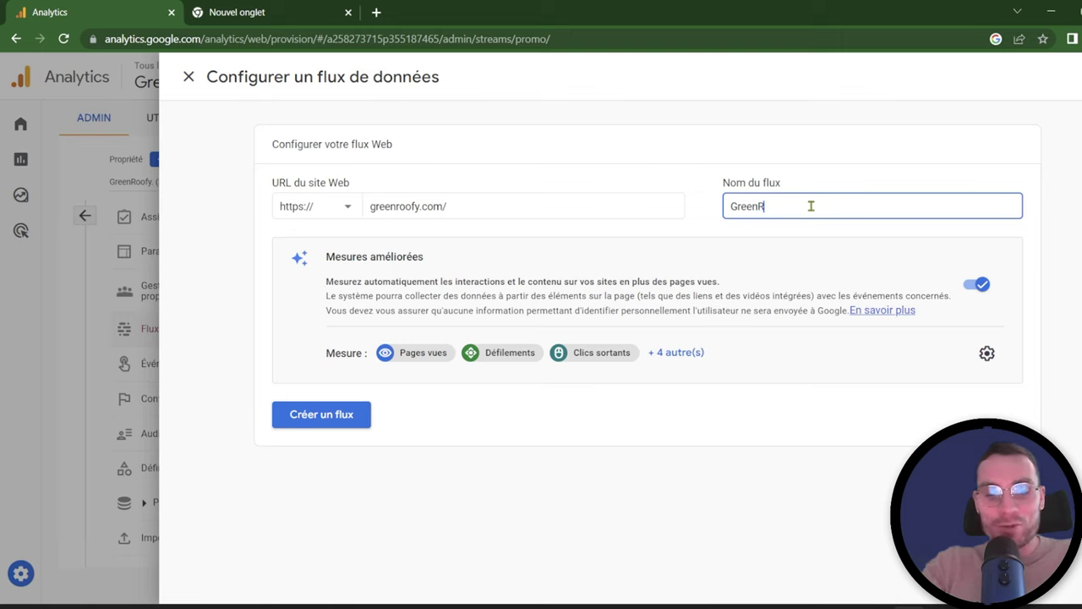
{"action": "type", "text": "oofy."}
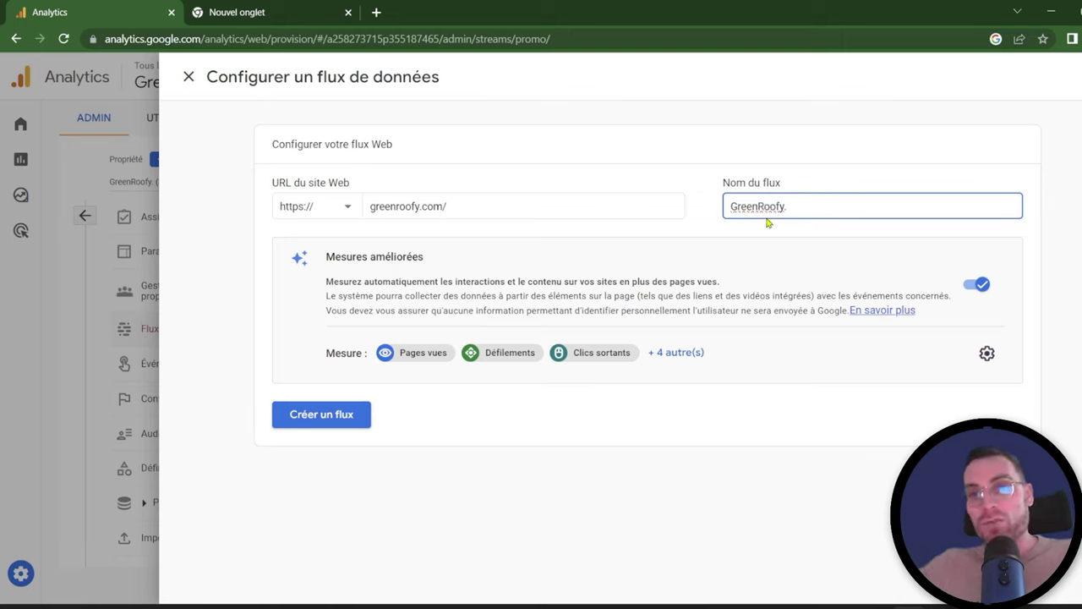
{"action": "key", "text": "BackSpace"}
{"action": "key", "text": "BackSpace"}
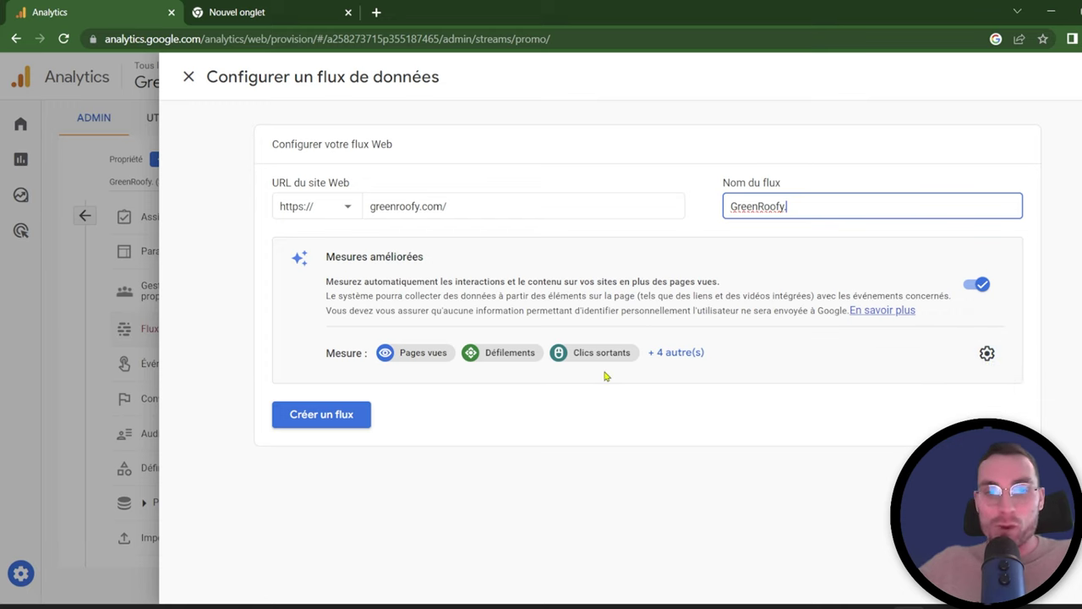
{"action": "left_click", "coordinate": [682, 356]}
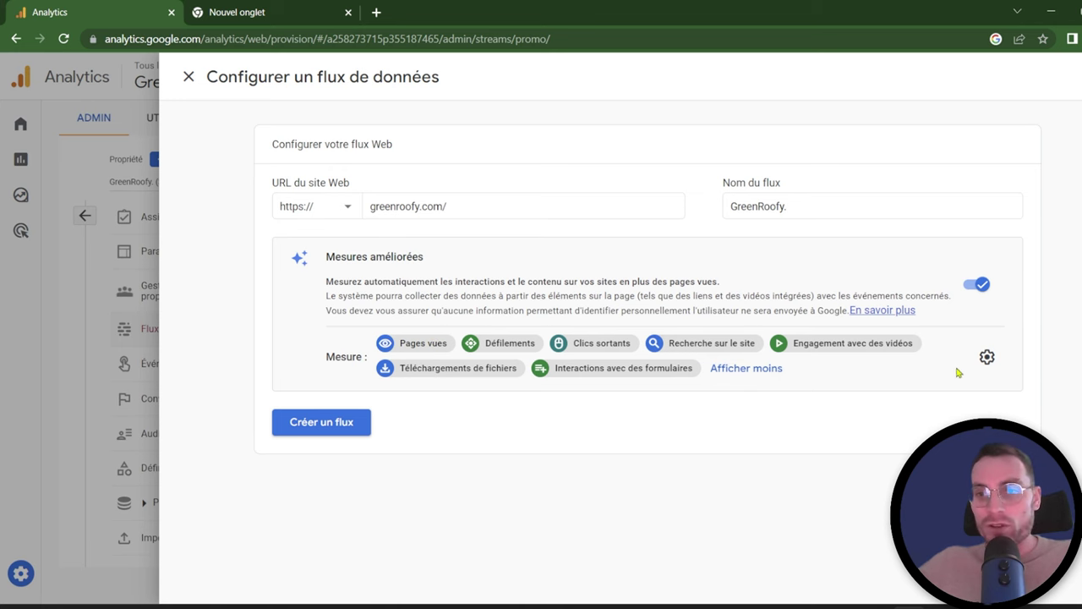
Step: Inspect the enhanced measurement settings and the site search query parameter 'q'
{"action": "left_click", "coordinate": [986, 359]}
{"action": "scroll", "coordinate": [987, 358], "scroll_direction": "down", "scroll_amount": 1}
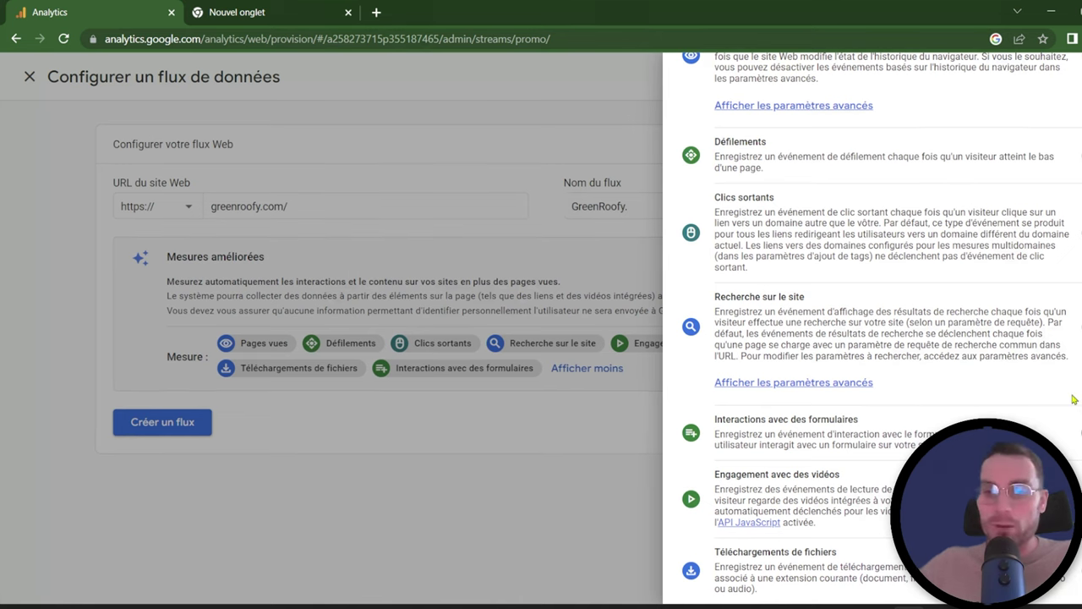
{"action": "left_click", "coordinate": [857, 382]}
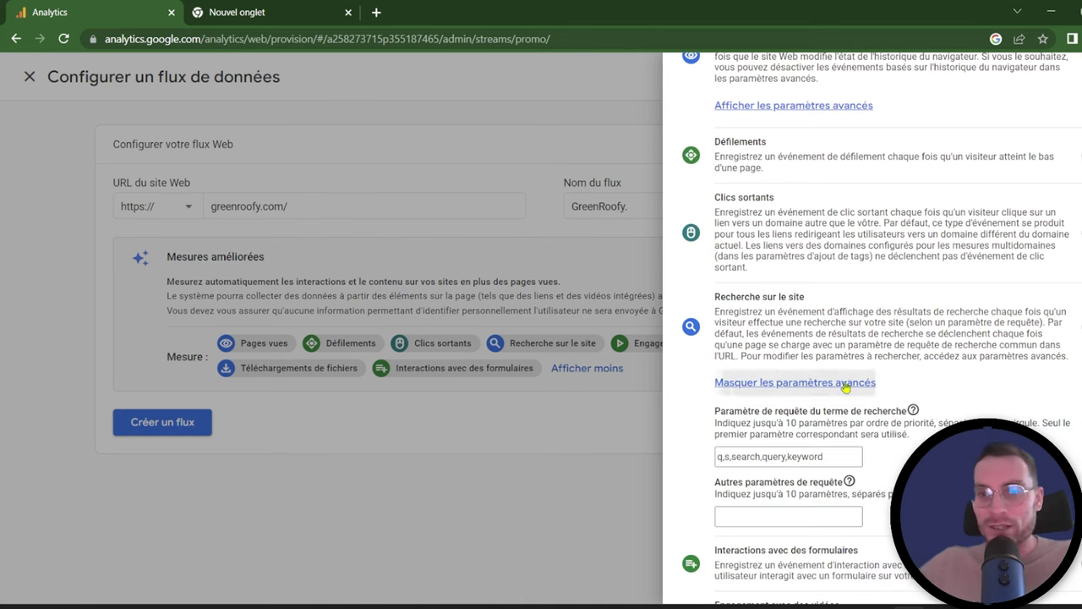
{"action": "scroll", "coordinate": [922, 350], "scroll_direction": "down", "scroll_amount": 1}
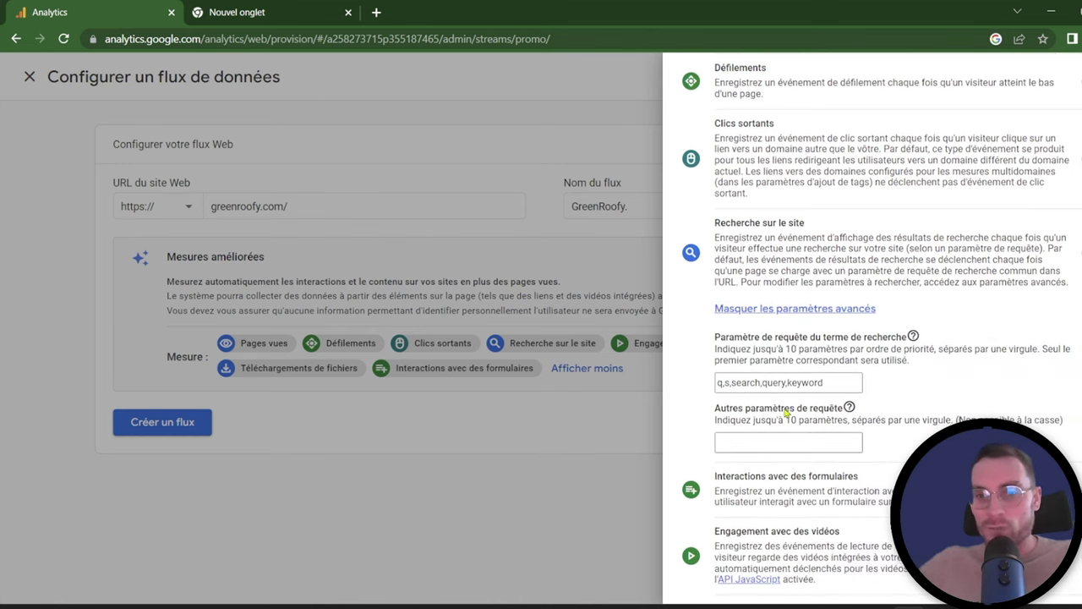
{"action": "double_click", "coordinate": [721, 383]}
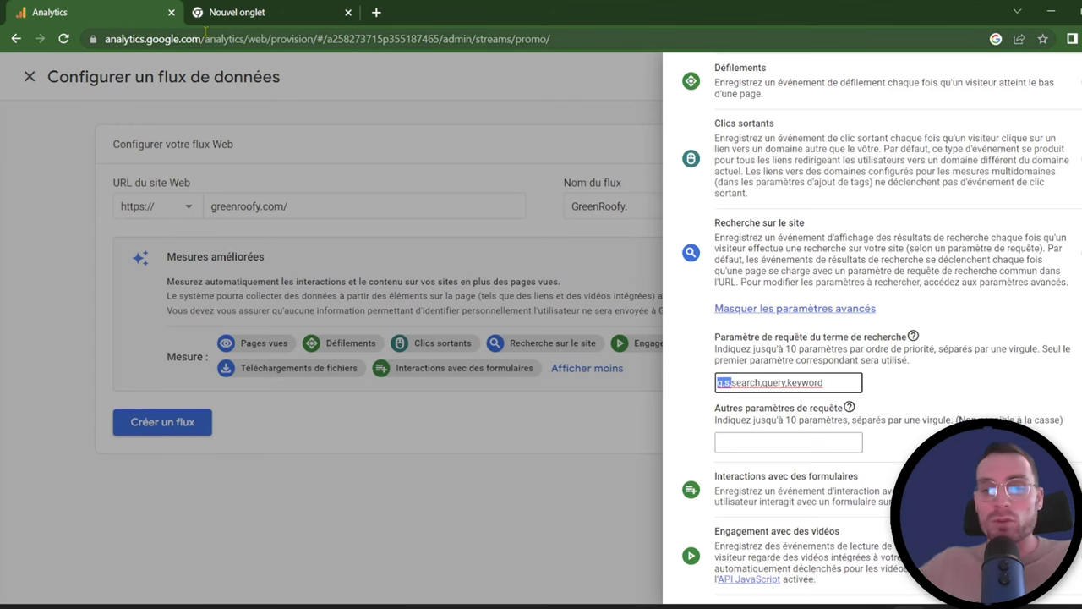
{"action": "scroll", "coordinate": [977, 348], "scroll_direction": "down", "scroll_amount": 1}
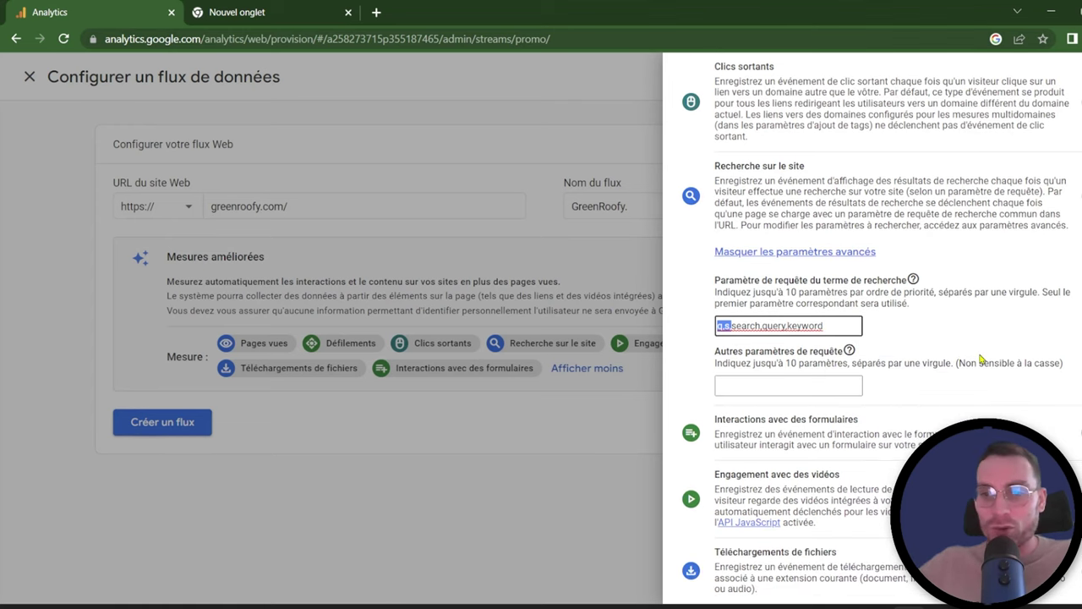
{"action": "scroll", "coordinate": [989, 362], "scroll_direction": "up", "scroll_amount": 4}
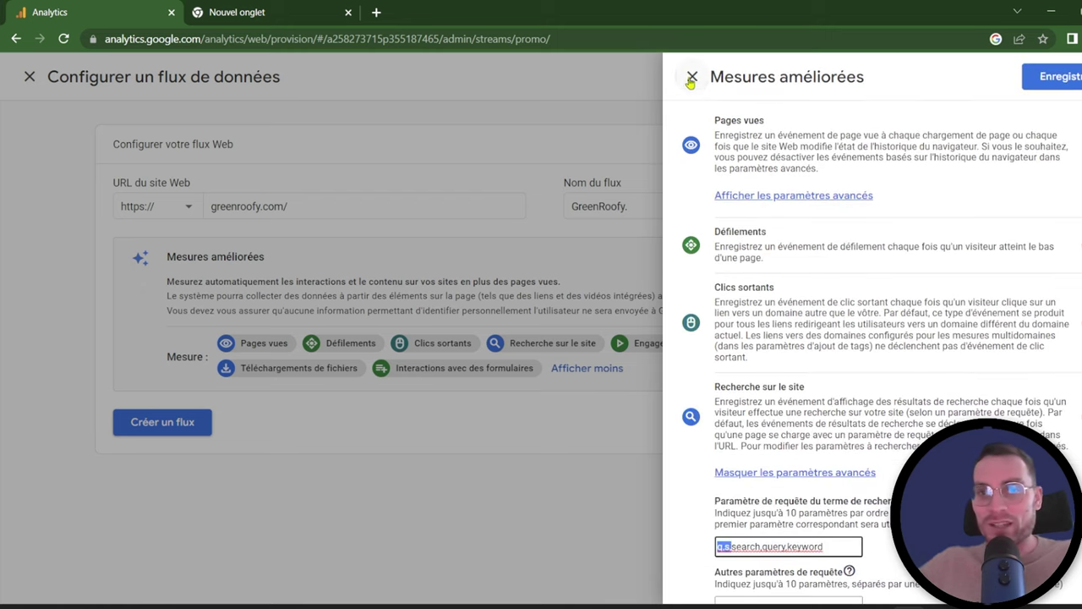
{"action": "left_click", "coordinate": [691, 76]}
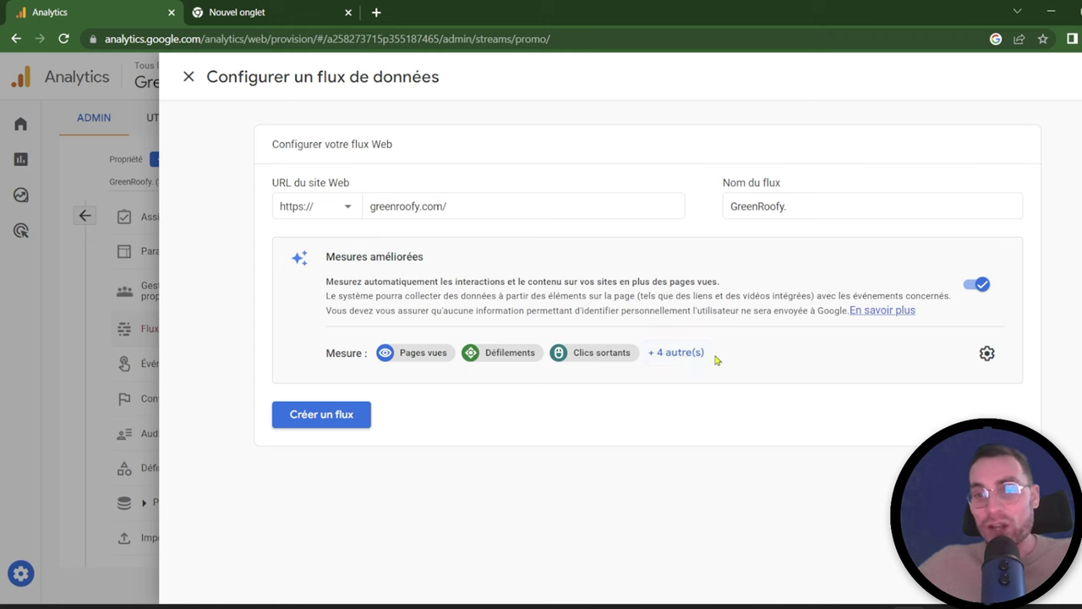
Step: Review the 'q,s' search parameters, save the enhanced measurement settings, and create the web stream
{"action": "left_click", "coordinate": [670, 353]}
{"action": "left_click", "coordinate": [995, 369]}
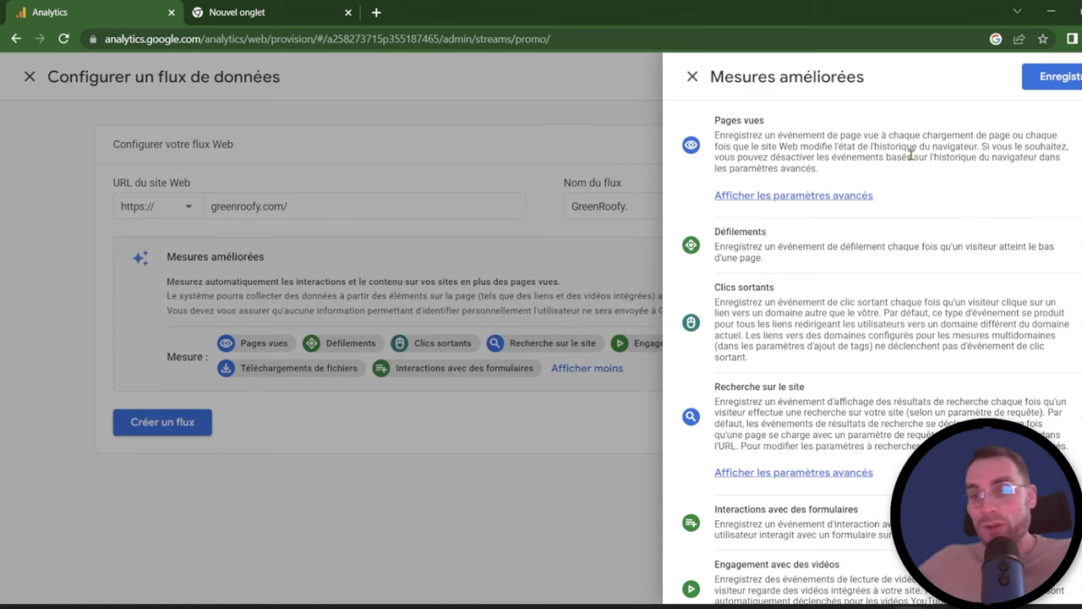
{"action": "scroll", "coordinate": [911, 155], "scroll_direction": "down", "scroll_amount": 2}
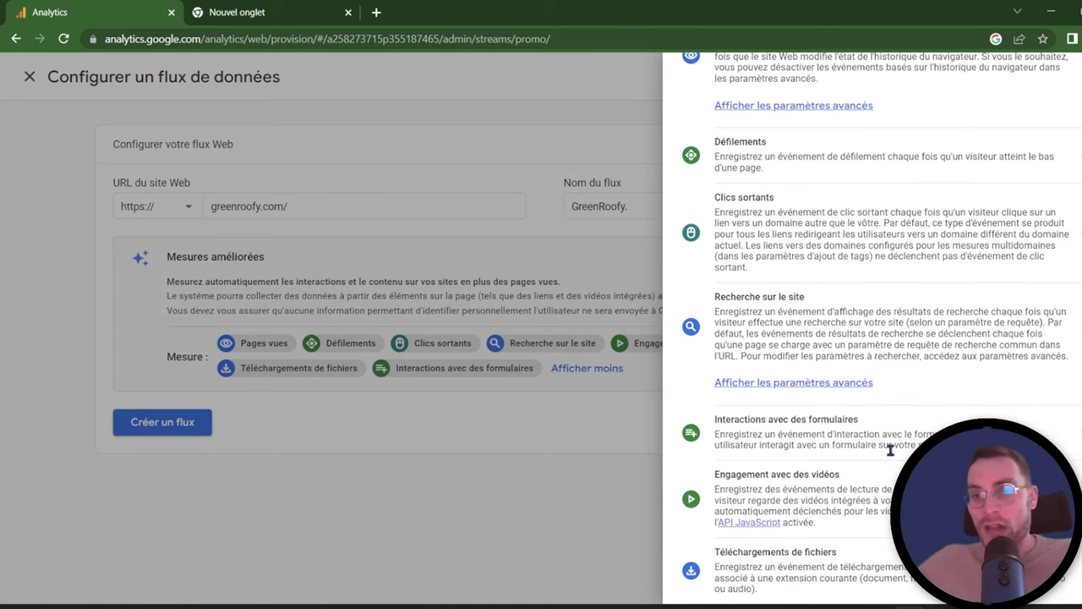
{"action": "left_click", "coordinate": [795, 382]}
{"action": "left_click_drag", "start_coordinate": [719, 457], "coordinate": [734, 457]}
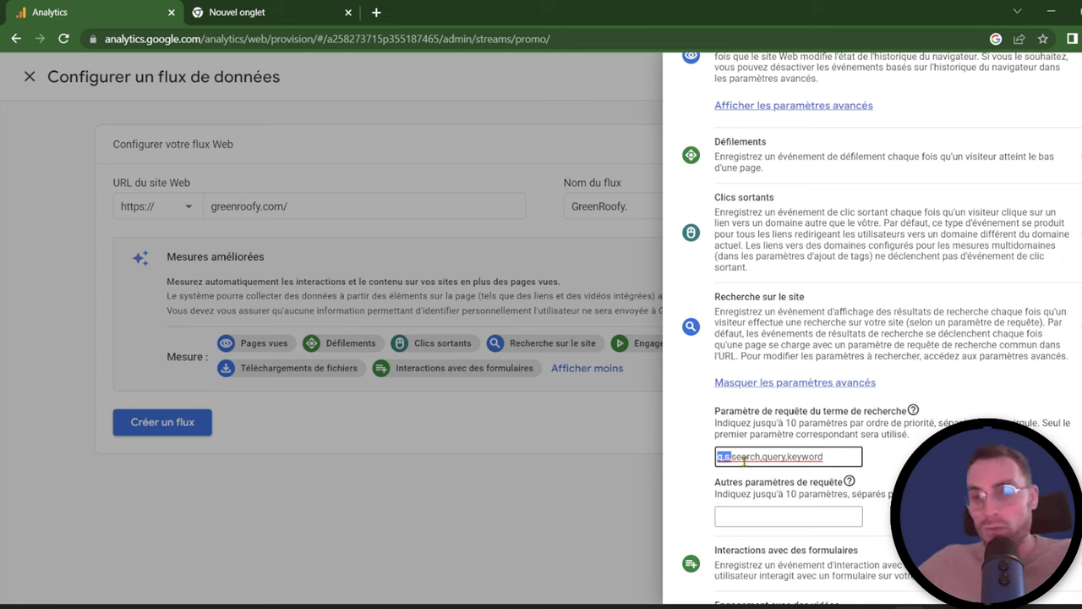
{"action": "left_click", "coordinate": [734, 457]}
{"action": "left_click_drag", "start_coordinate": [716, 457], "coordinate": [732, 457]}
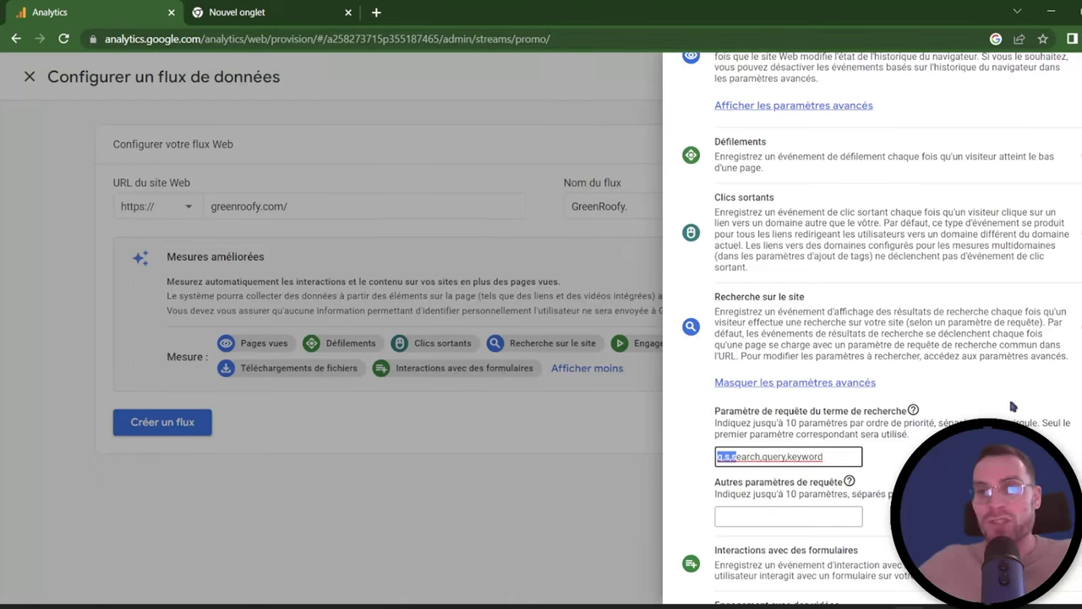
{"action": "scroll", "coordinate": [1067, 380], "scroll_direction": "up", "scroll_amount": 3}
{"action": "scroll", "coordinate": [1067, 373], "scroll_direction": "down", "scroll_amount": 2}
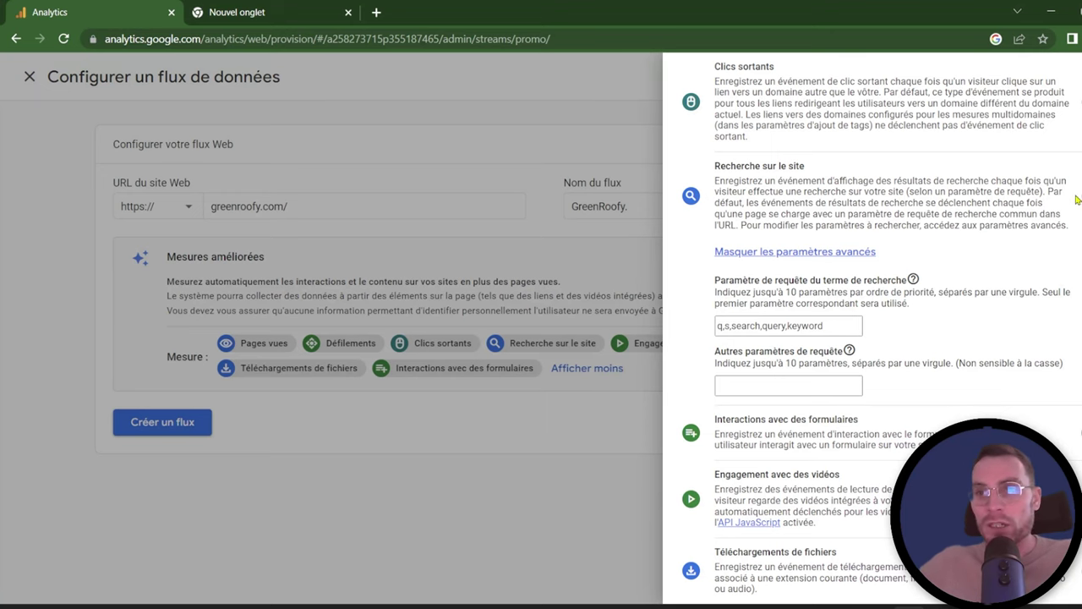
{"action": "scroll", "coordinate": [1077, 200], "scroll_direction": "up", "scroll_amount": 3}
{"action": "left_click", "coordinate": [1055, 78]}
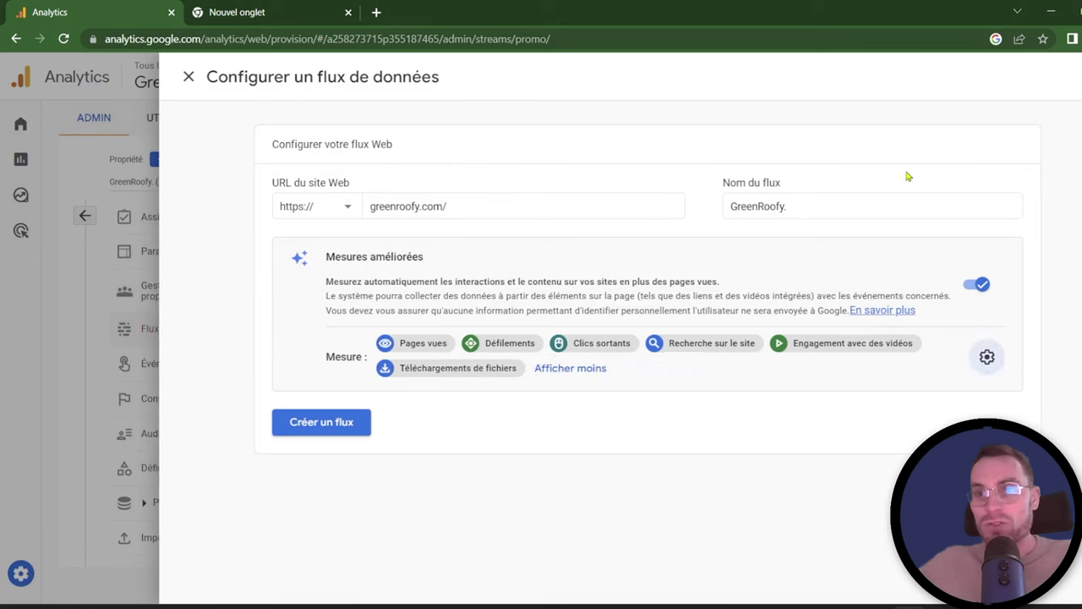
{"action": "left_click", "coordinate": [334, 430]}
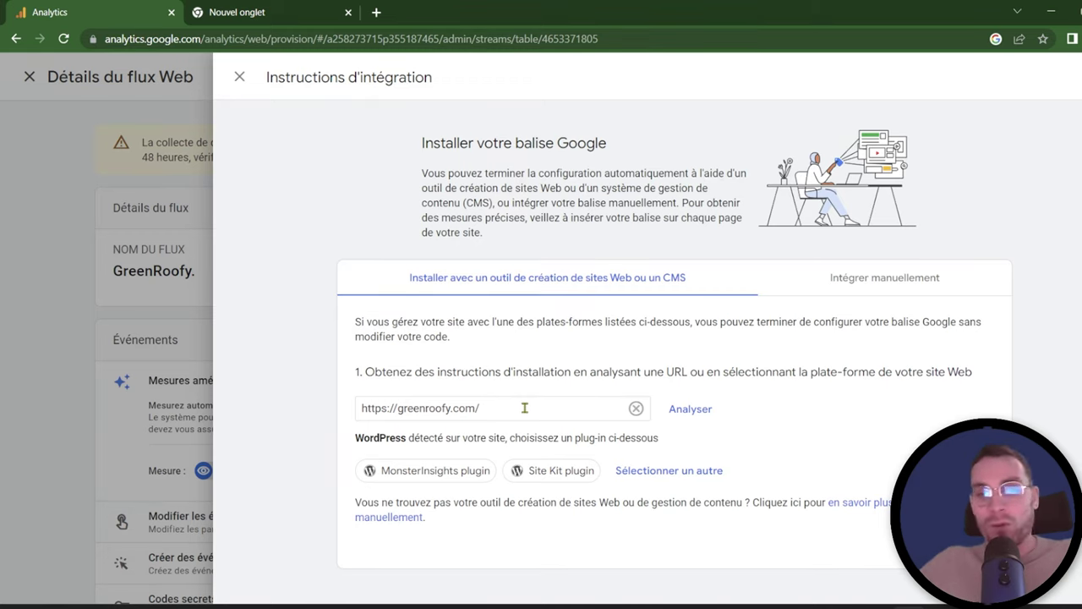
Step: Choose the MonsterInsights plugin instructions for WordPress and copy the stream's Google tag ID
{"action": "left_click_drag", "start_coordinate": [408, 439], "coordinate": [355, 442]}
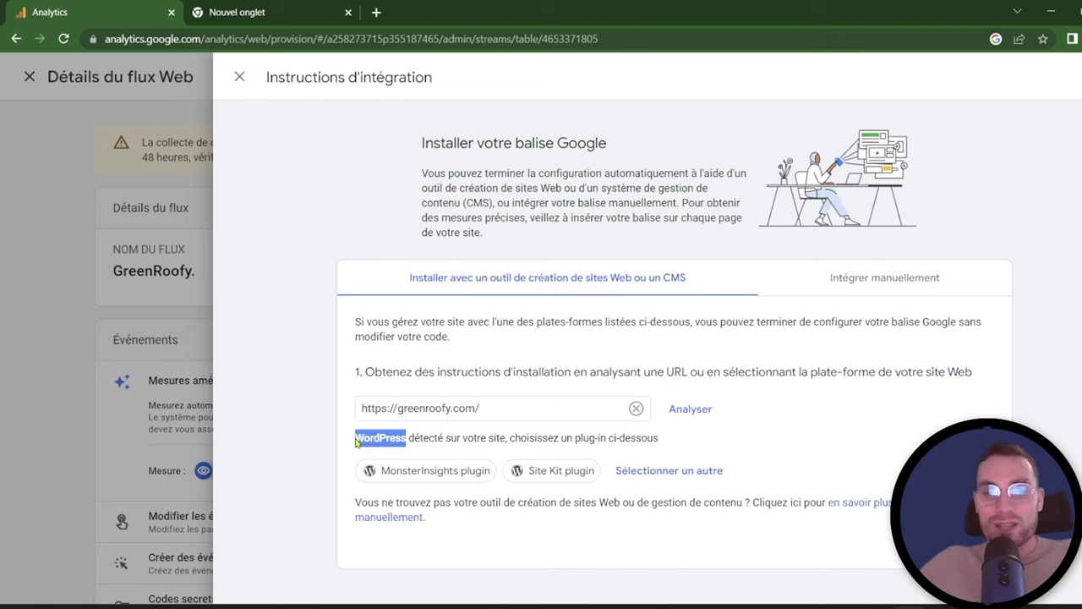
{"action": "left_click", "coordinate": [669, 470]}
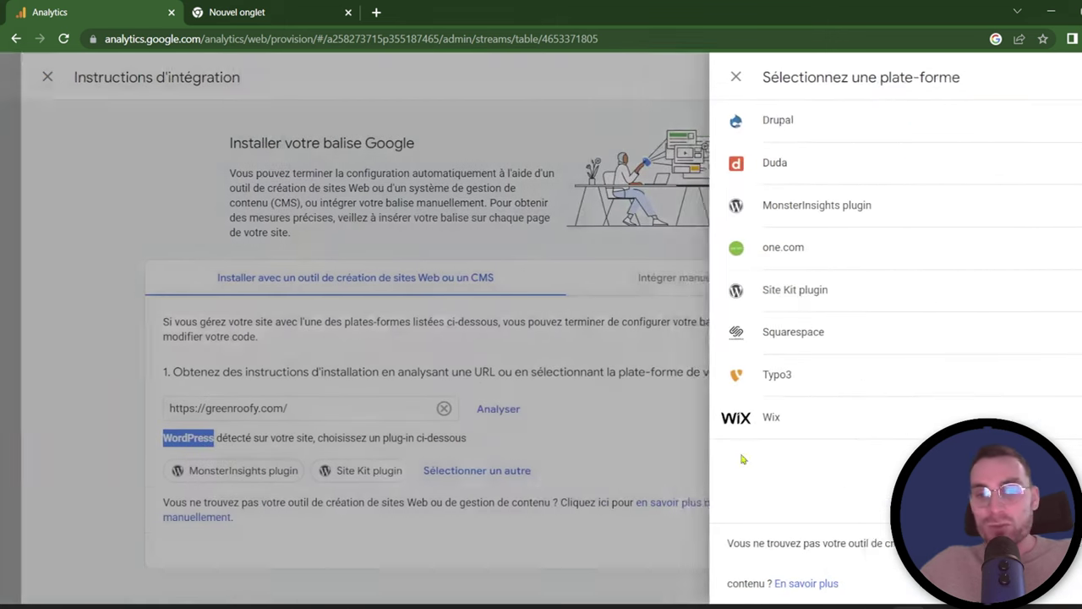
{"action": "left_click", "coordinate": [911, 281]}
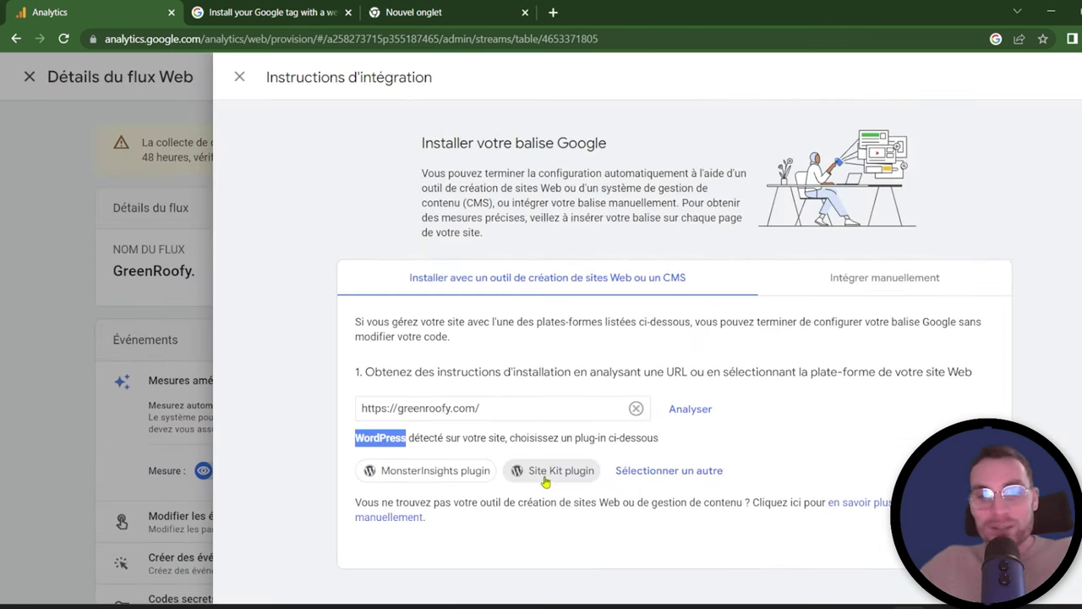
{"action": "left_click", "coordinate": [468, 471]}
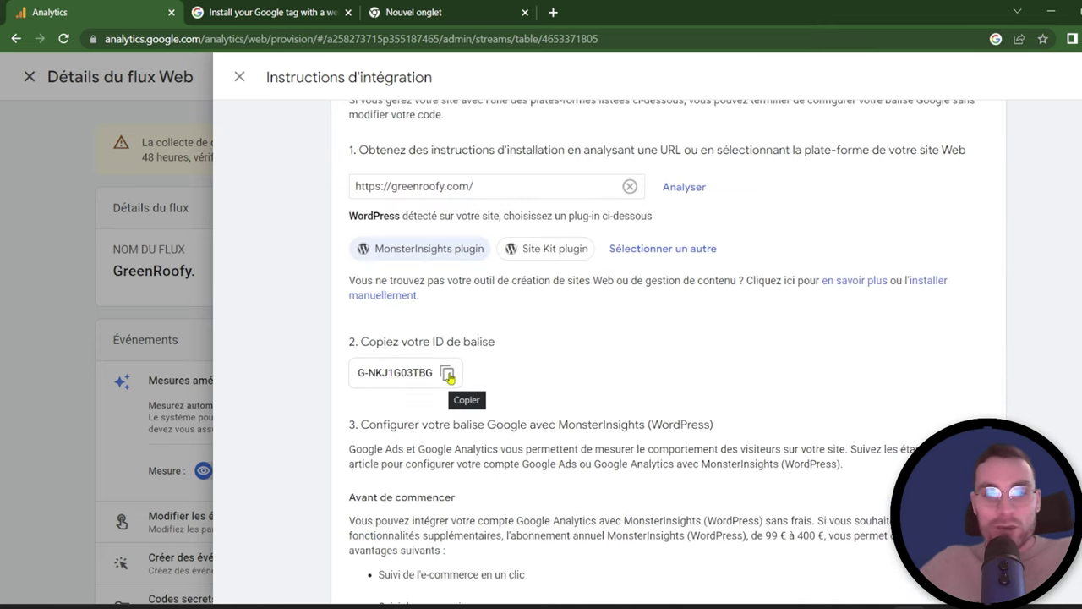
{"action": "left_click", "coordinate": [447, 374]}
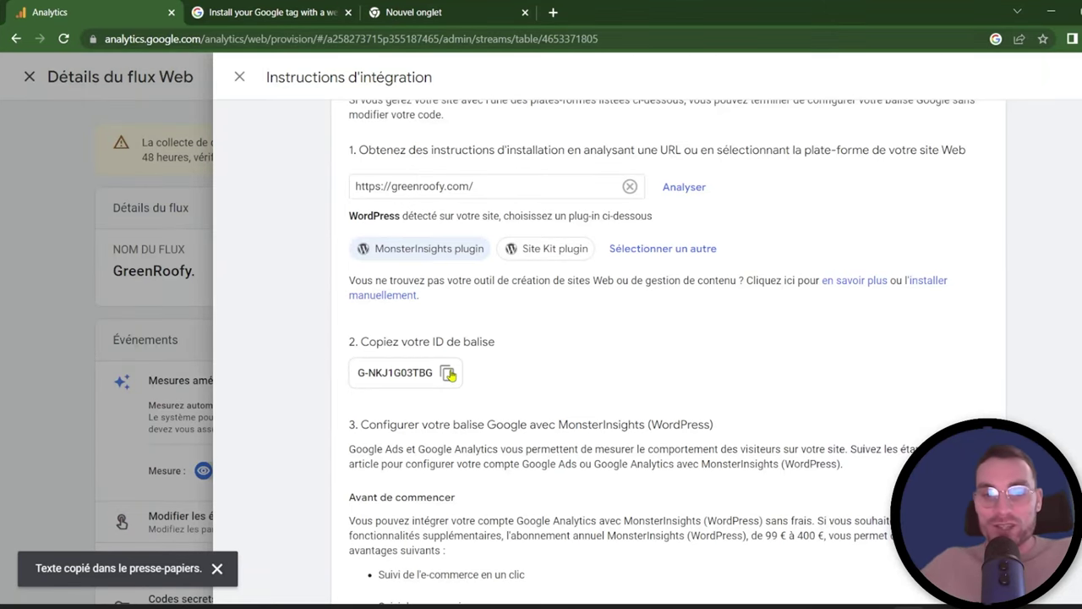
Step: Read through the MonsterInsights setup steps, then open a new browser tab
{"action": "scroll", "coordinate": [473, 397], "scroll_direction": "up", "scroll_amount": 1}
{"action": "scroll", "coordinate": [498, 423], "scroll_direction": "down", "scroll_amount": 1}
{"action": "scroll", "coordinate": [524, 391], "scroll_direction": "down", "scroll_amount": 1}
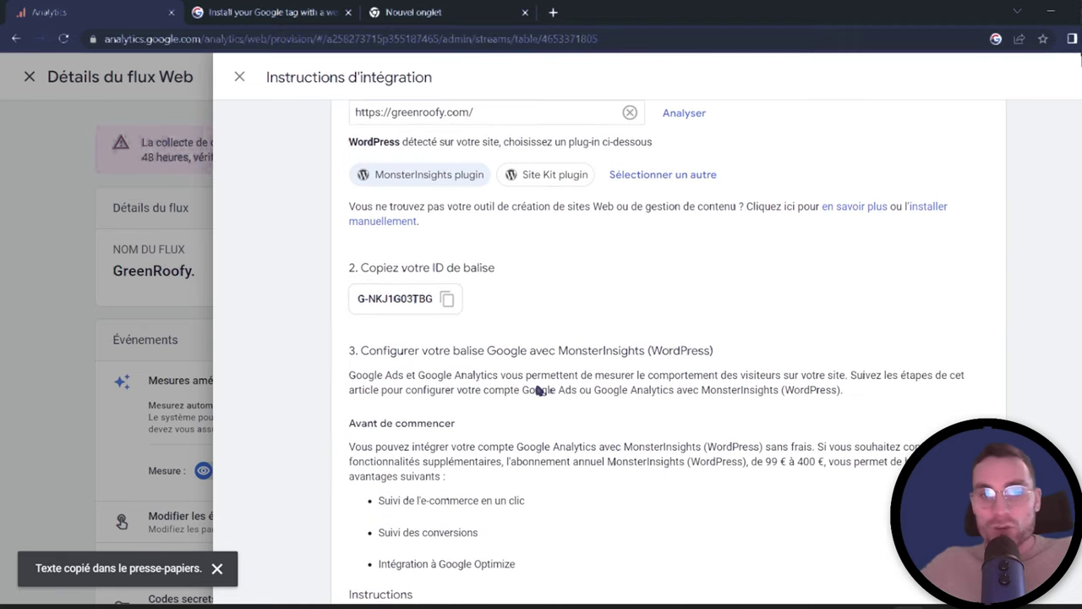
{"action": "scroll", "coordinate": [553, 380], "scroll_direction": "down", "scroll_amount": 1}
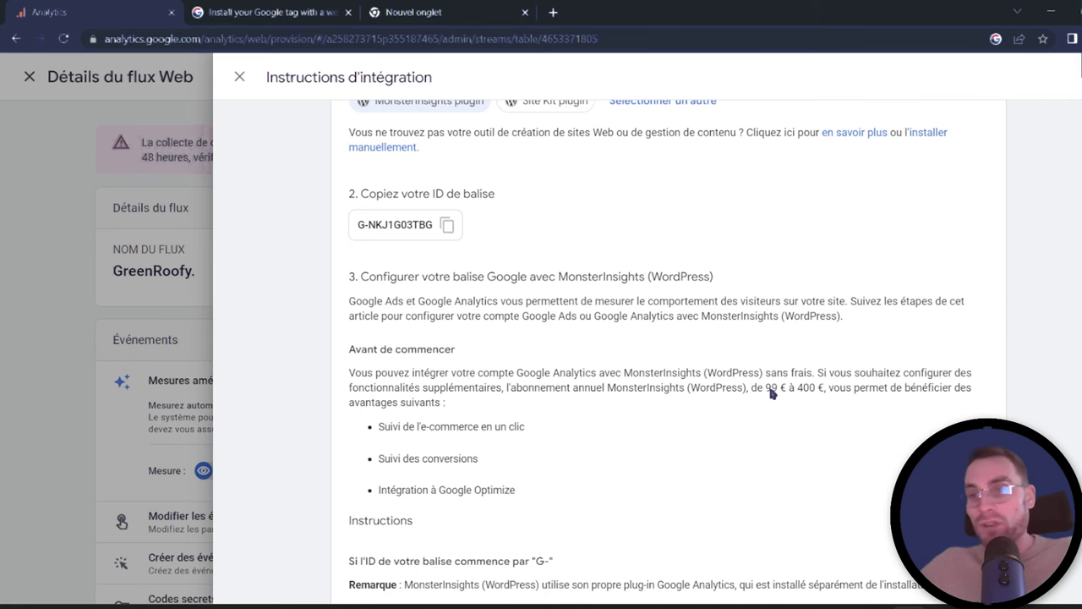
{"action": "scroll", "coordinate": [771, 393], "scroll_direction": "down", "scroll_amount": 2}
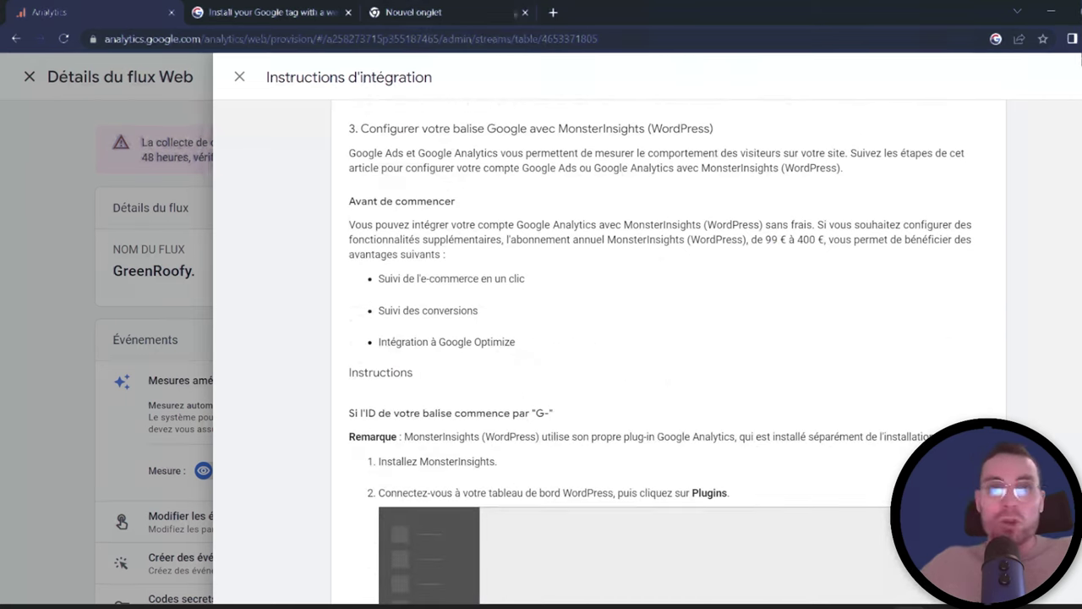
{"action": "left_click", "coordinate": [553, 12]}
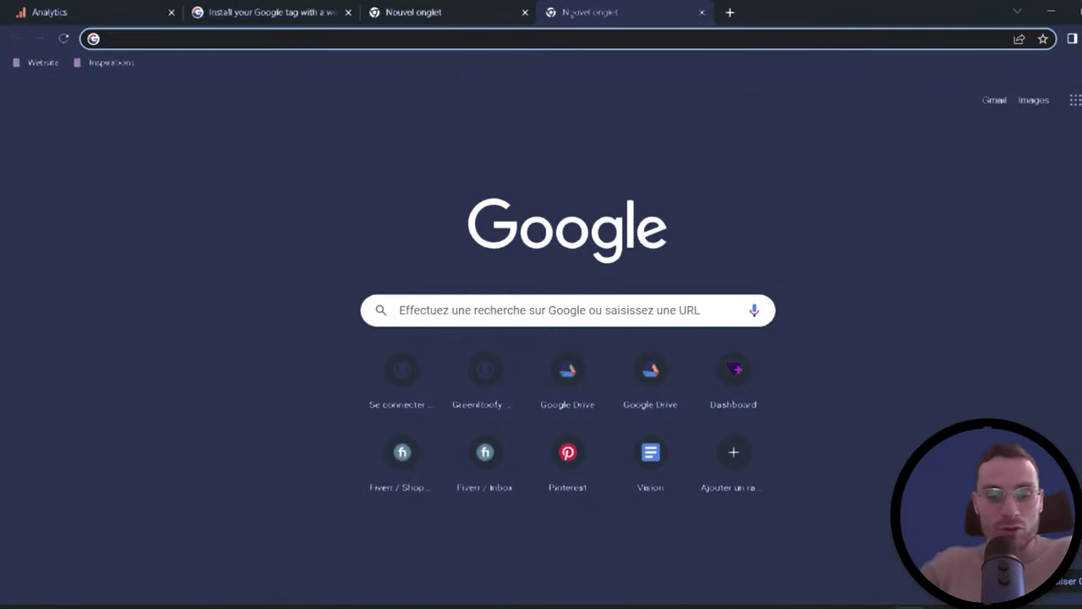
Step: Log in to the GreenRoofy WordPress admin
{"action": "type", "text": "greenroofy.com"}
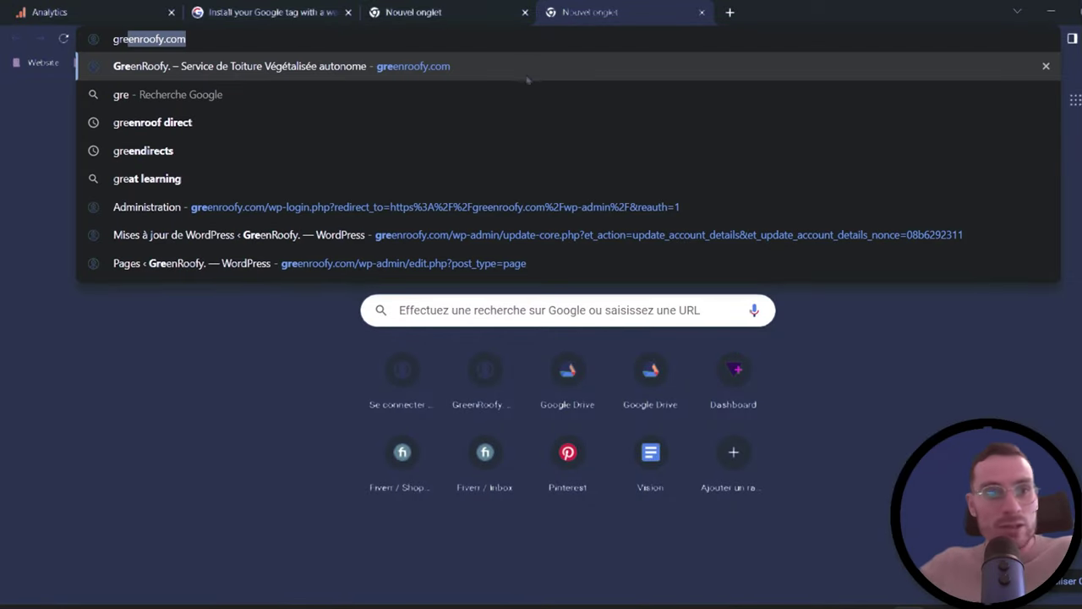
{"action": "left_click", "coordinate": [490, 263]}
{"action": "left_click", "coordinate": [618, 341]}
Step: Search plugins for 'monster insight', then install and activate MonsterInsights
{"action": "mouse_move", "coordinate": [47, 410]}
{"action": "left_click", "coordinate": [165, 365]}
{"action": "left_click", "coordinate": [942, 142]}
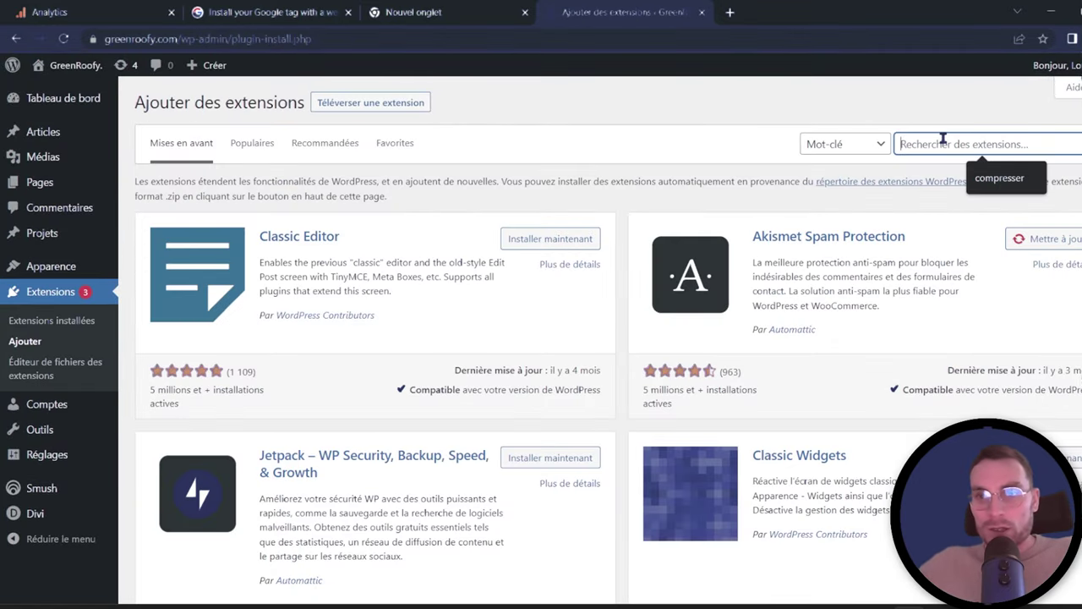
{"action": "type", "text": "monster"}
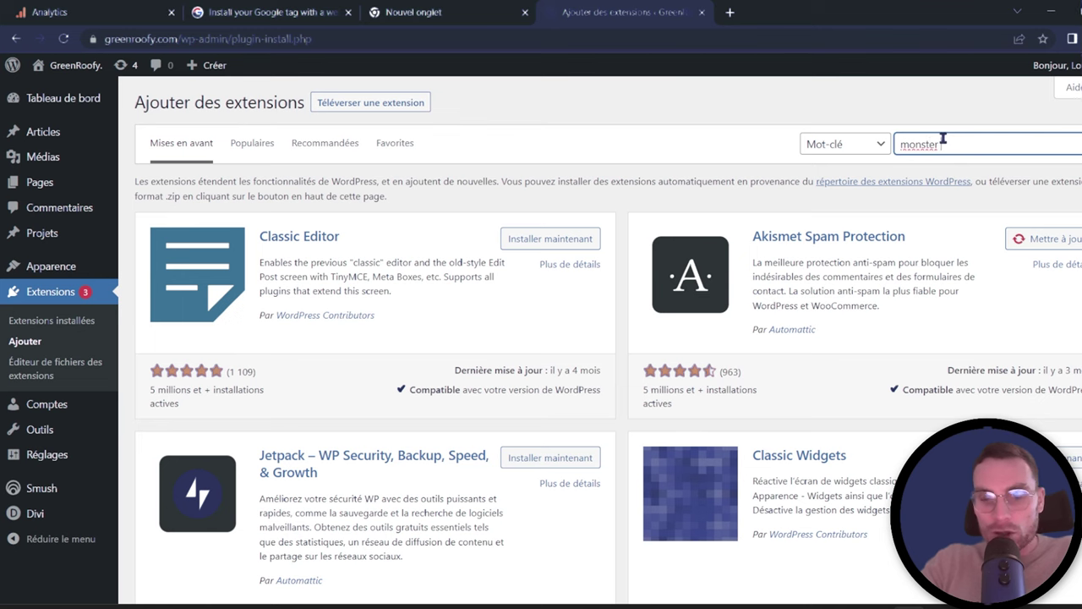
{"action": "type", "text": " insight"}
{"action": "scroll", "coordinate": [789, 181], "scroll_direction": "down", "scroll_amount": 5}
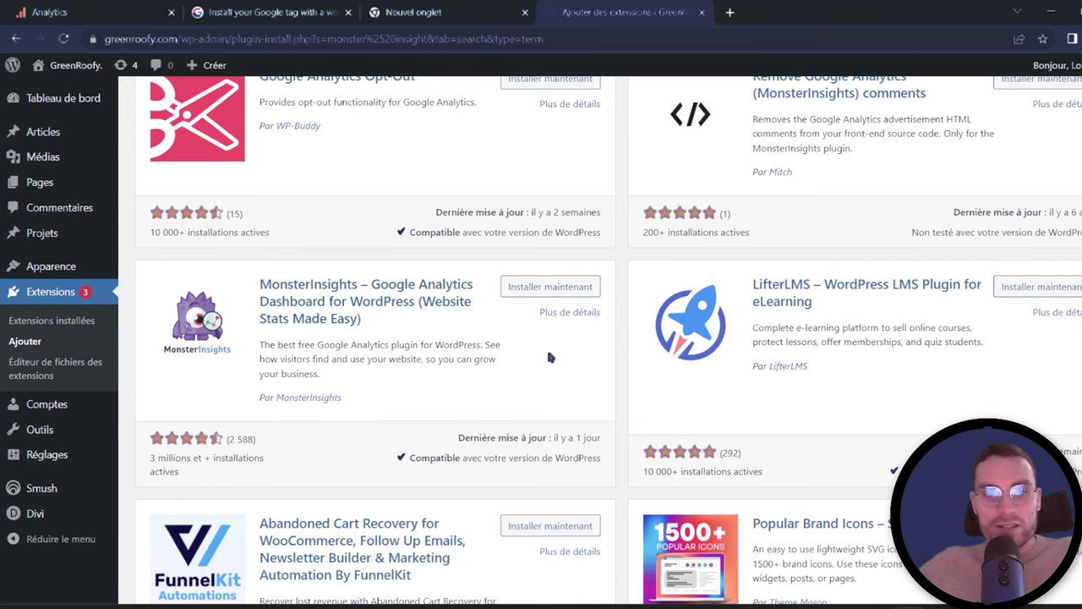
{"action": "left_click", "coordinate": [549, 286]}
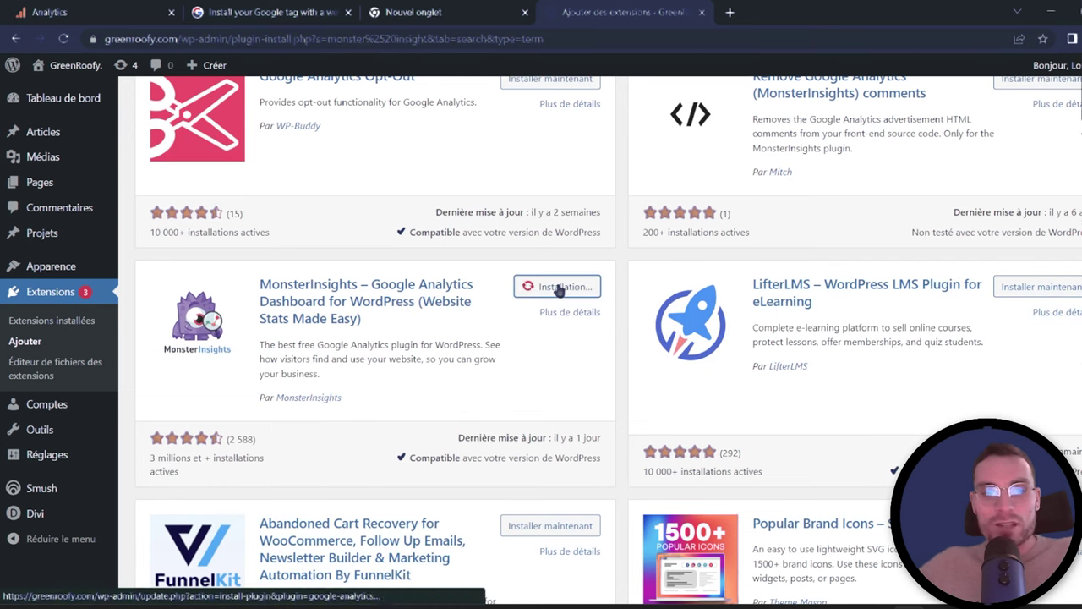
{"action": "left_click", "coordinate": [577, 290]}
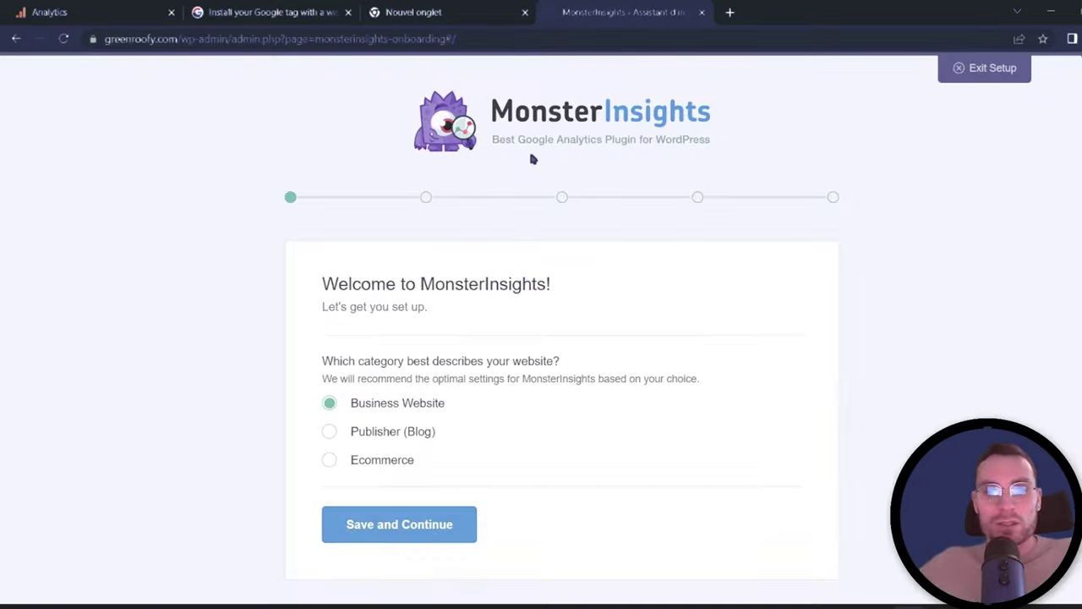
Step: Keep Business Website as the site category in the MonsterInsights wizard and continue
{"action": "scroll", "coordinate": [596, 202], "scroll_direction": "down", "scroll_amount": 1}
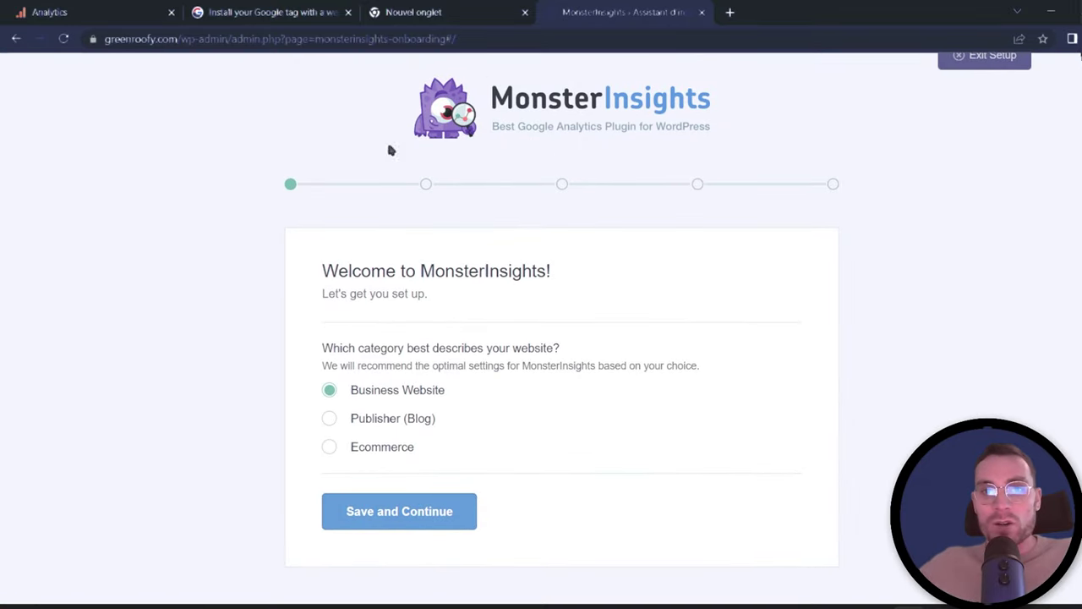
{"action": "left_click", "coordinate": [403, 516]}
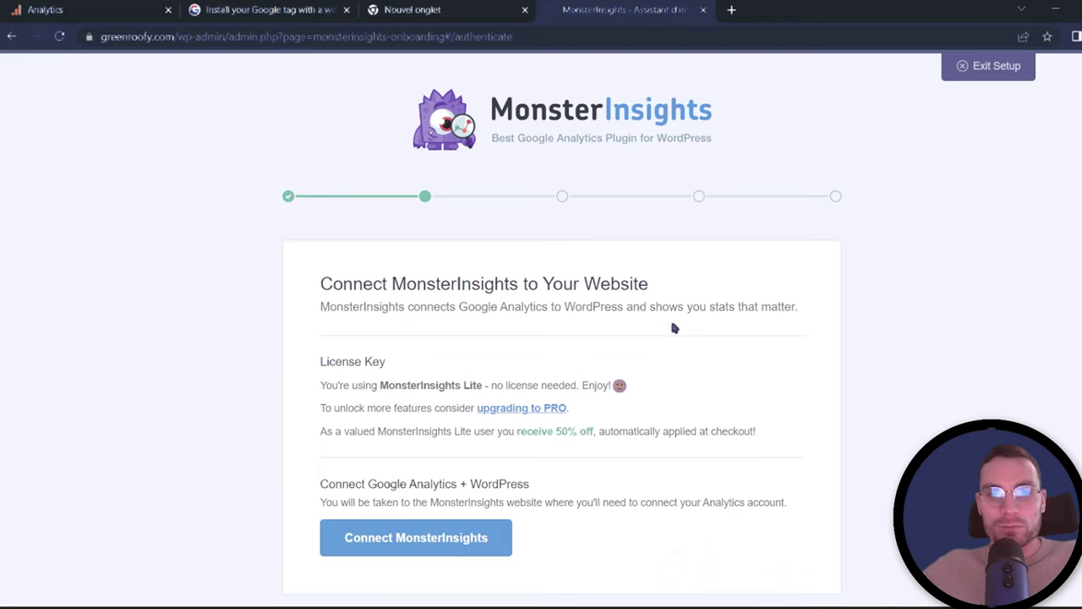
{"action": "scroll", "coordinate": [667, 336], "scroll_direction": "down", "scroll_amount": 1}
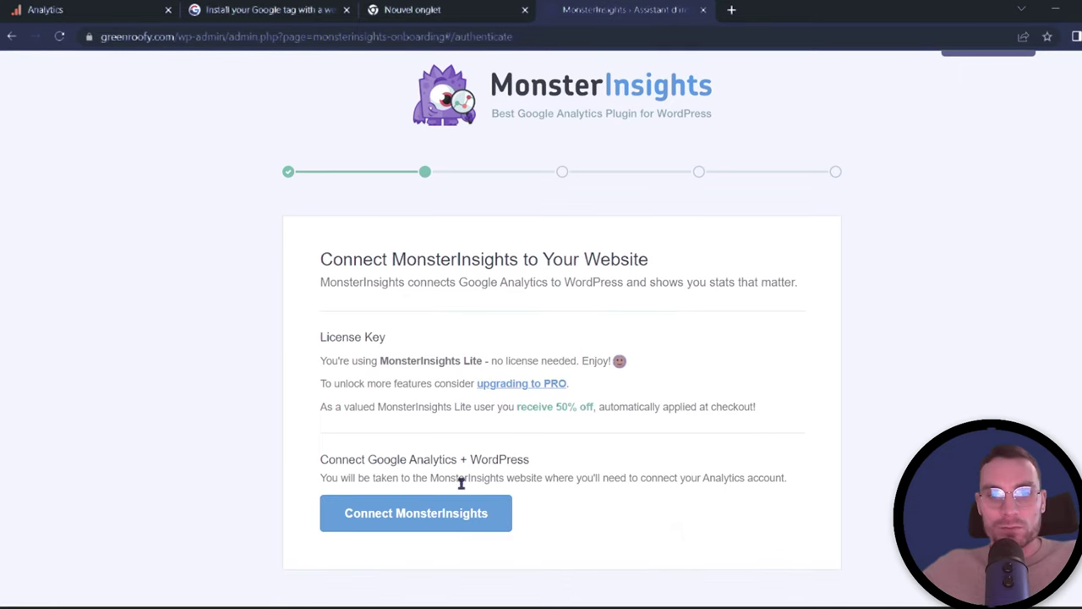
Step: Authorize the site's Google account and connect MonsterInsights to the GreenRoofy Analytics profile
{"action": "left_click", "coordinate": [437, 519]}
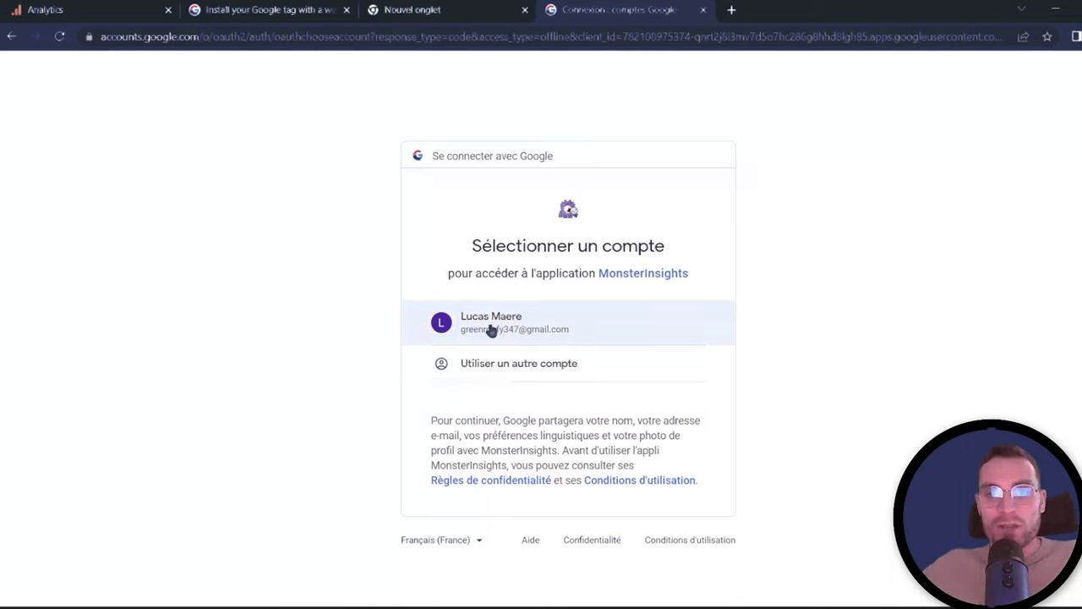
{"action": "left_click", "coordinate": [491, 330]}
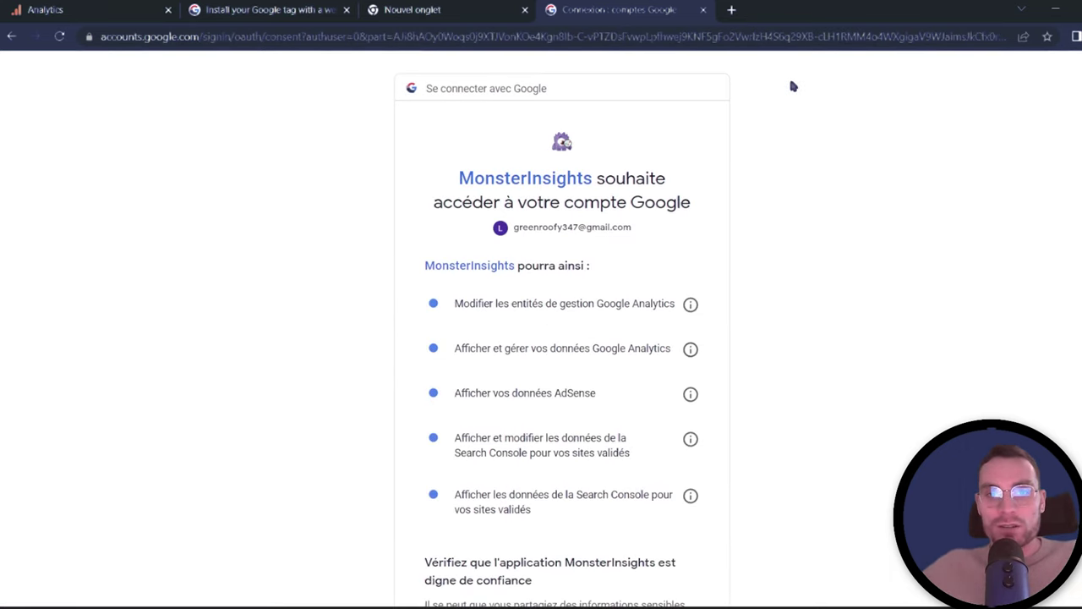
{"action": "scroll", "coordinate": [618, 353], "scroll_direction": "down", "scroll_amount": 3}
{"action": "left_click", "coordinate": [620, 502]}
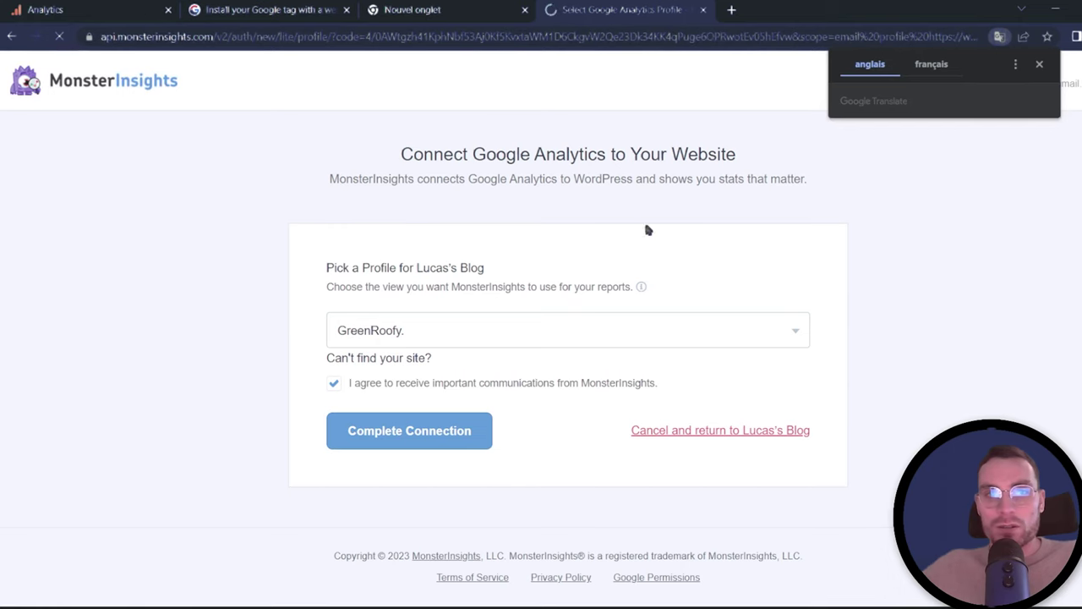
{"action": "left_click", "coordinate": [431, 443]}
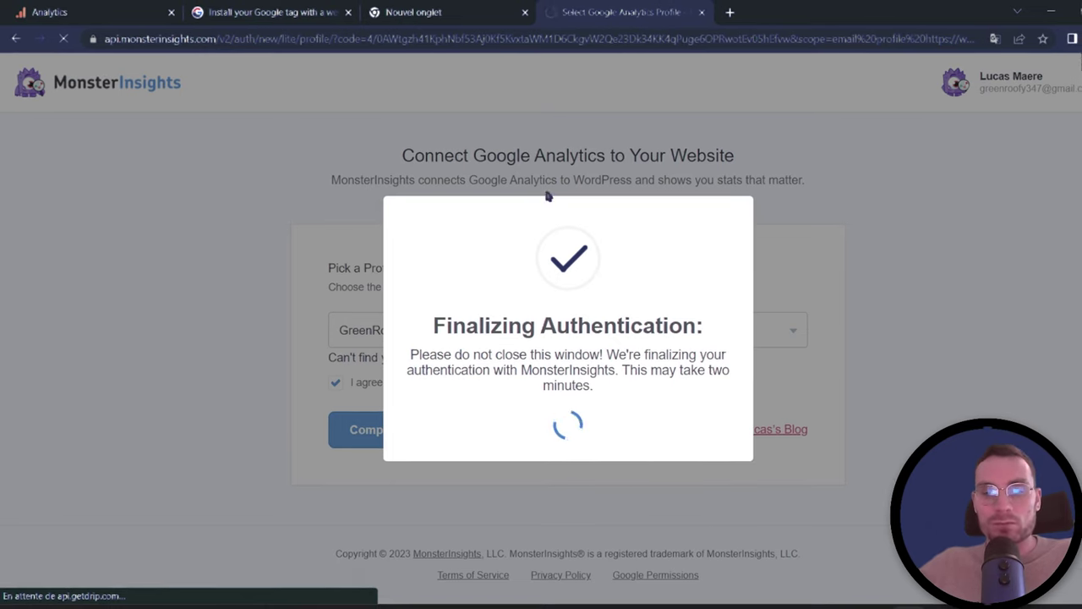
{"action": "left_click", "coordinate": [267, 10]}
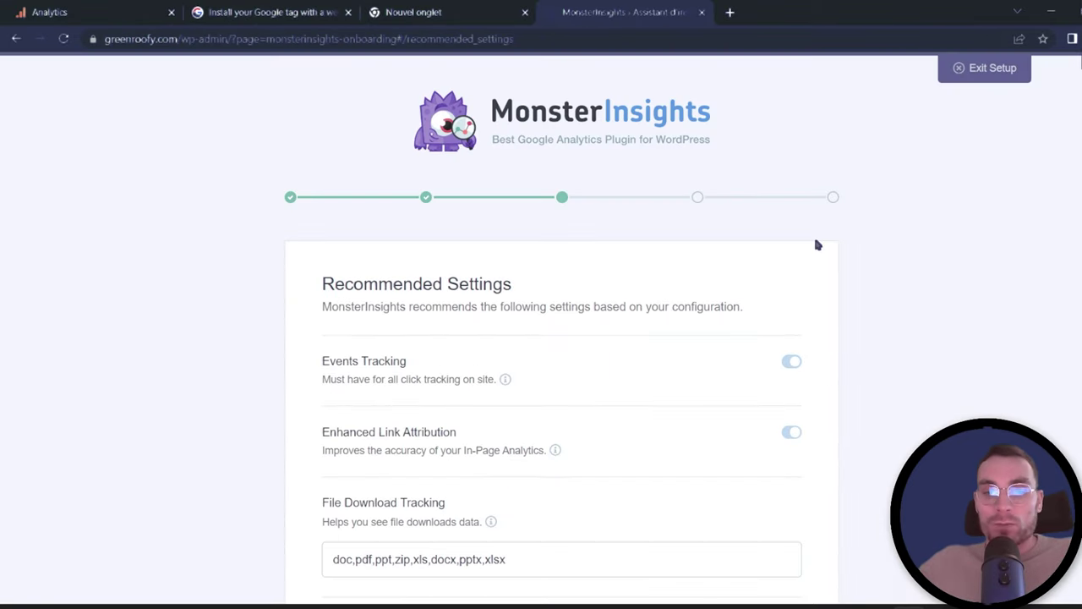
Step: Turn on Install Updates Automatically and save the recommended MonsterInsights settings
{"action": "scroll", "coordinate": [817, 242], "scroll_direction": "down", "scroll_amount": 5}
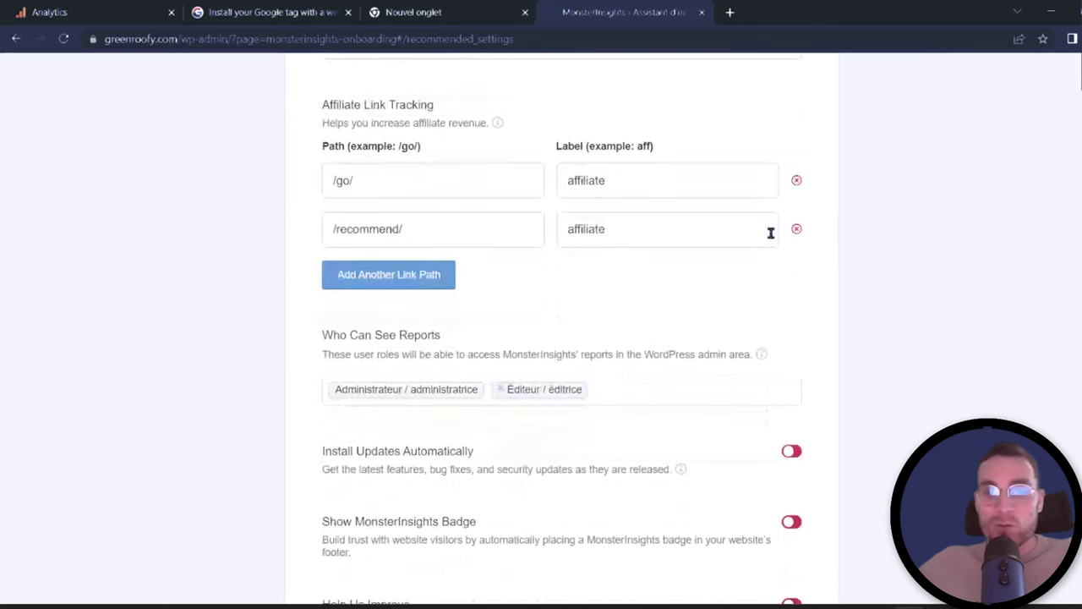
{"action": "scroll", "coordinate": [752, 467], "scroll_direction": "down", "scroll_amount": 2}
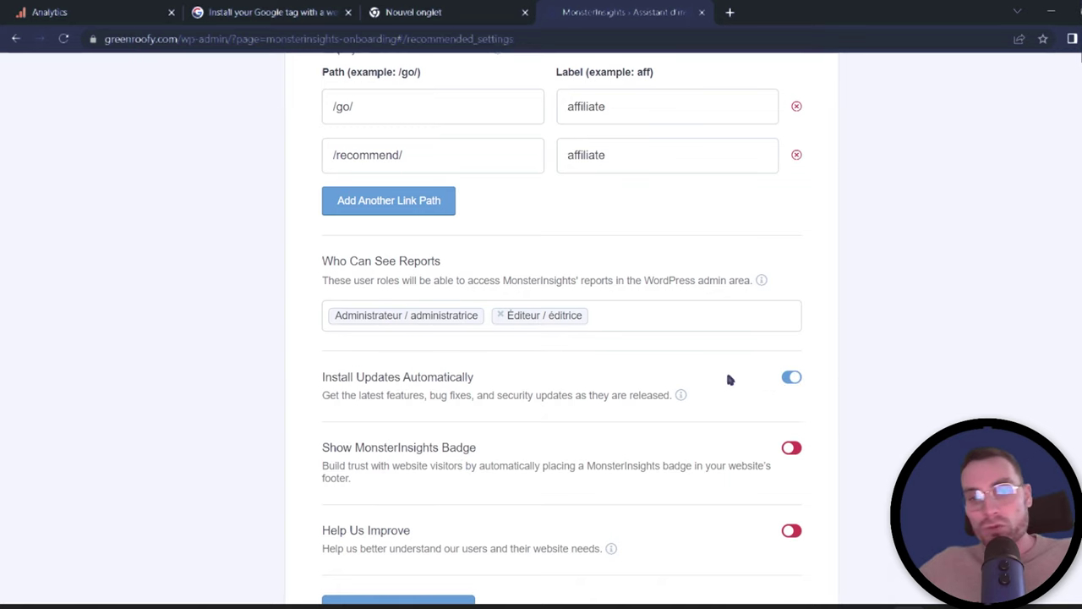
{"action": "scroll", "coordinate": [729, 379], "scroll_direction": "down", "scroll_amount": 1}
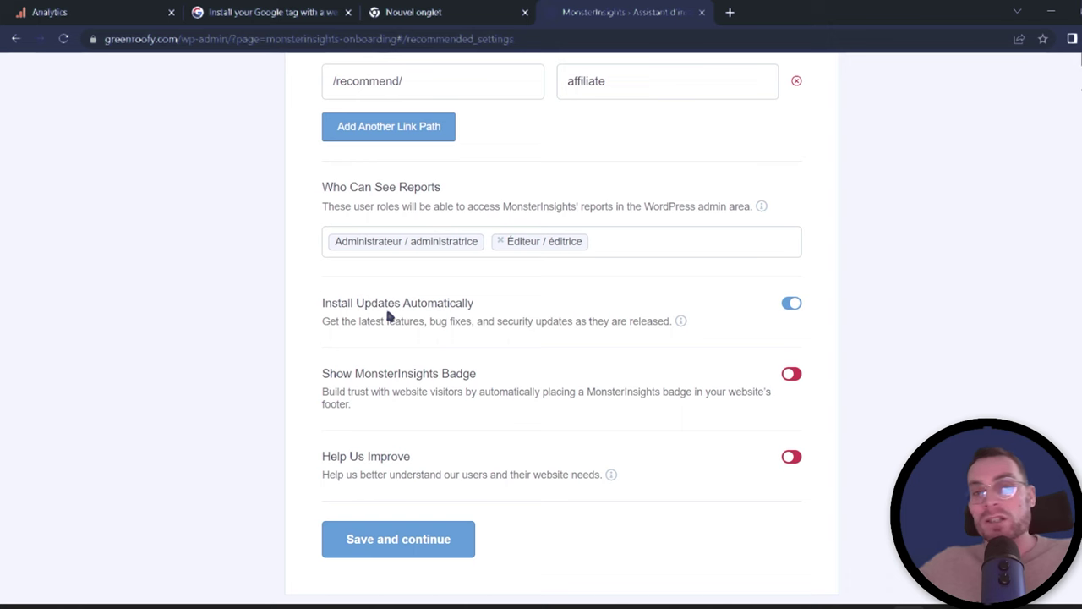
{"action": "left_click", "coordinate": [393, 545]}
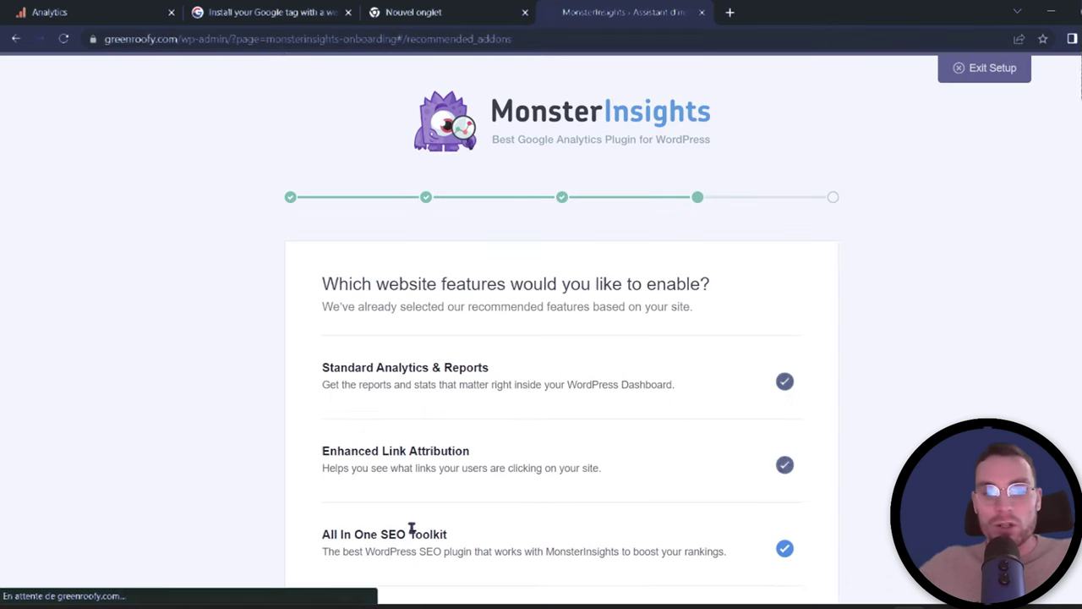
Step: Add the Advanced Reports and Advanced Growth Tools features and continue the tracking setup
{"action": "scroll", "coordinate": [807, 270], "scroll_direction": "down", "scroll_amount": 6}
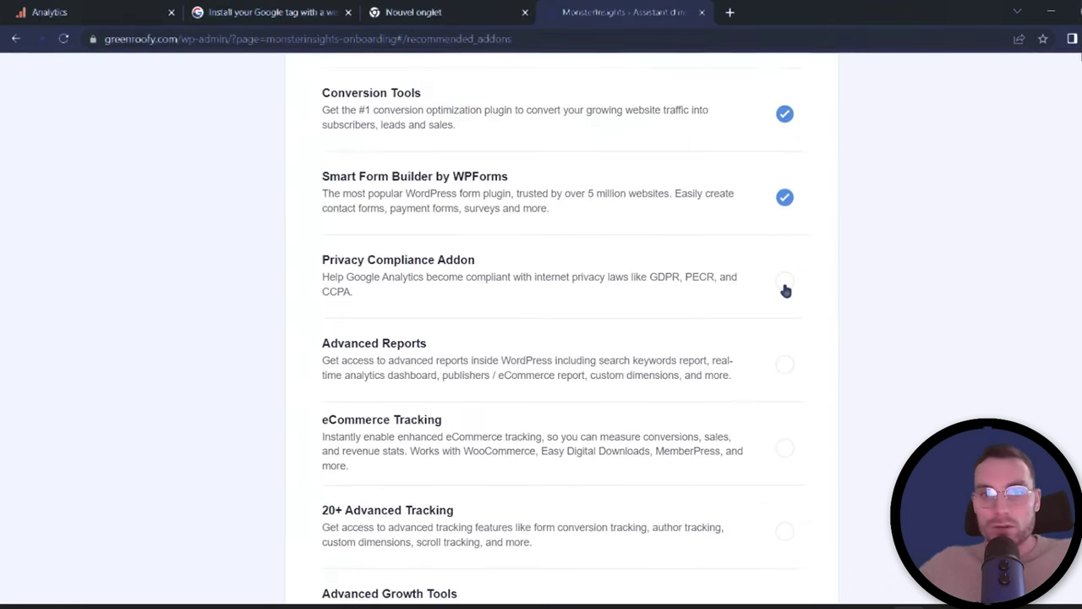
{"action": "left_click", "coordinate": [785, 365]}
{"action": "scroll", "coordinate": [793, 338], "scroll_direction": "down", "scroll_amount": 2}
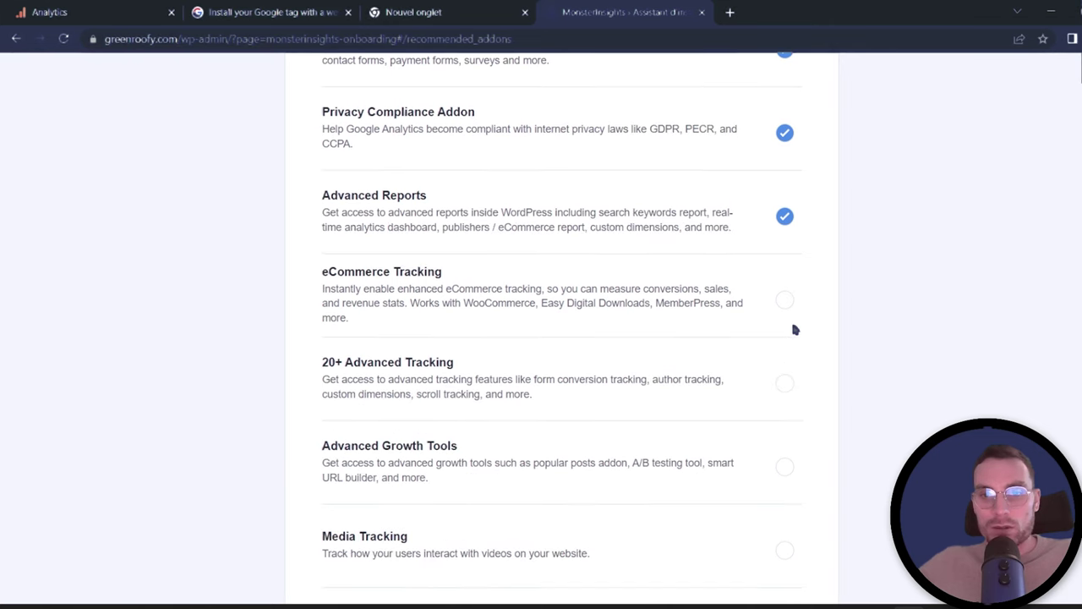
{"action": "scroll", "coordinate": [786, 457], "scroll_direction": "down", "scroll_amount": 2}
{"action": "left_click", "coordinate": [784, 300]}
{"action": "left_click", "coordinate": [378, 464]}
{"action": "scroll", "coordinate": [827, 279], "scroll_direction": "up", "scroll_amount": 3}
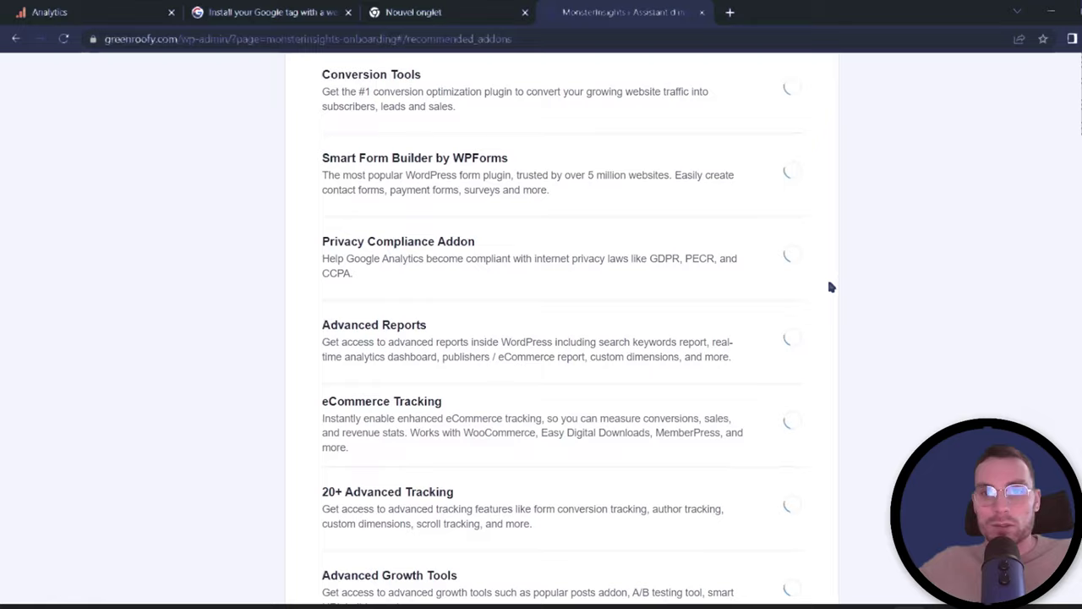
{"action": "scroll", "coordinate": [830, 288], "scroll_direction": "up", "scroll_amount": 4}
{"action": "scroll", "coordinate": [830, 287], "scroll_direction": "up", "scroll_amount": 3}
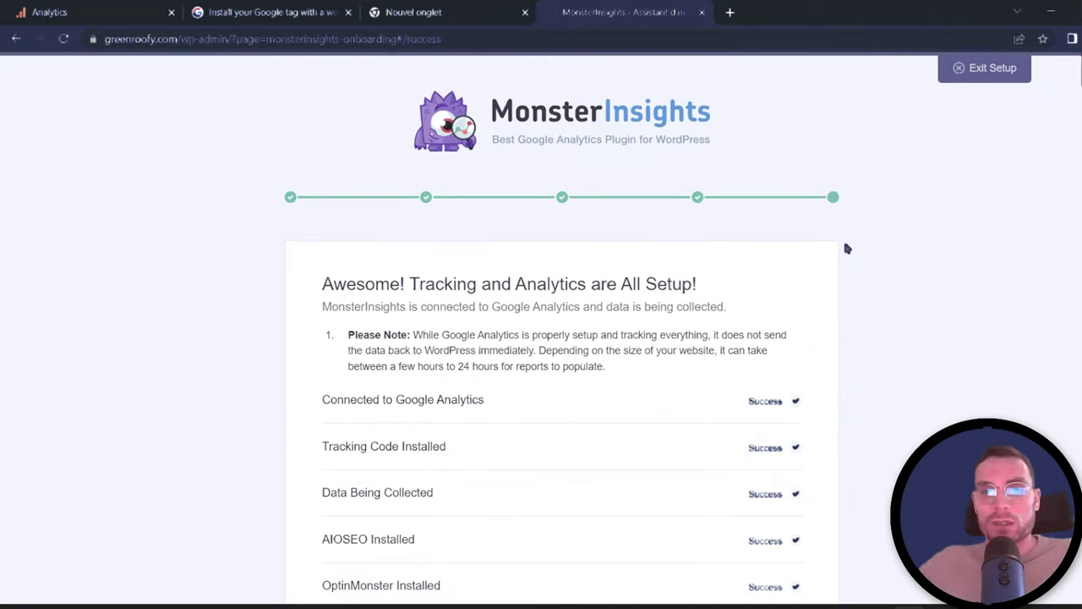
Step: Complete MonsterInsights setup without upgrading to Pro, then go back to the Analytics tag instructions
{"action": "scroll", "coordinate": [842, 241], "scroll_direction": "down", "scroll_amount": 6}
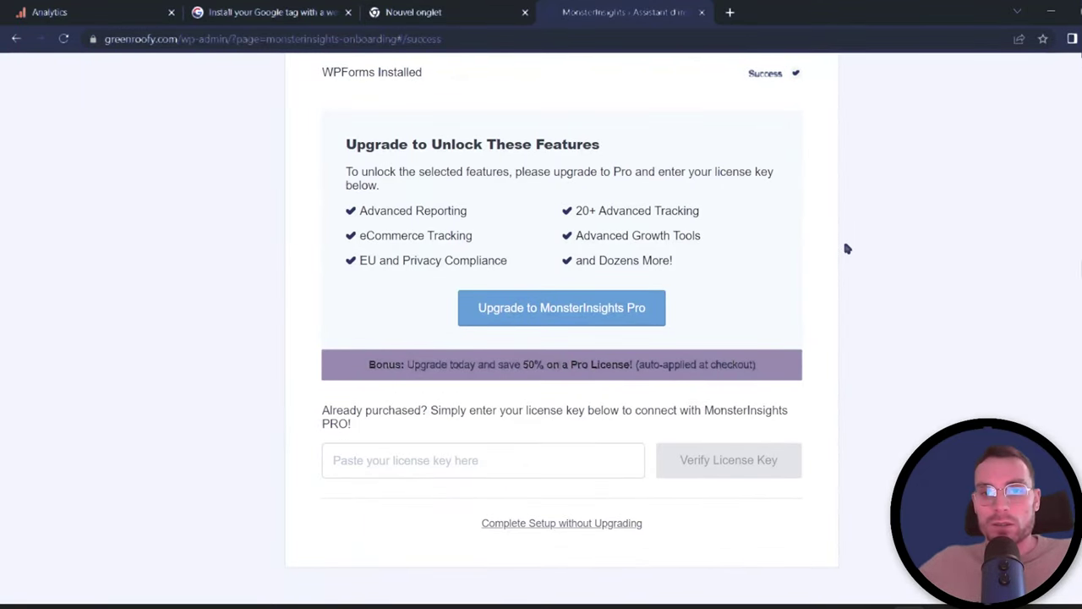
{"action": "left_click", "coordinate": [622, 521]}
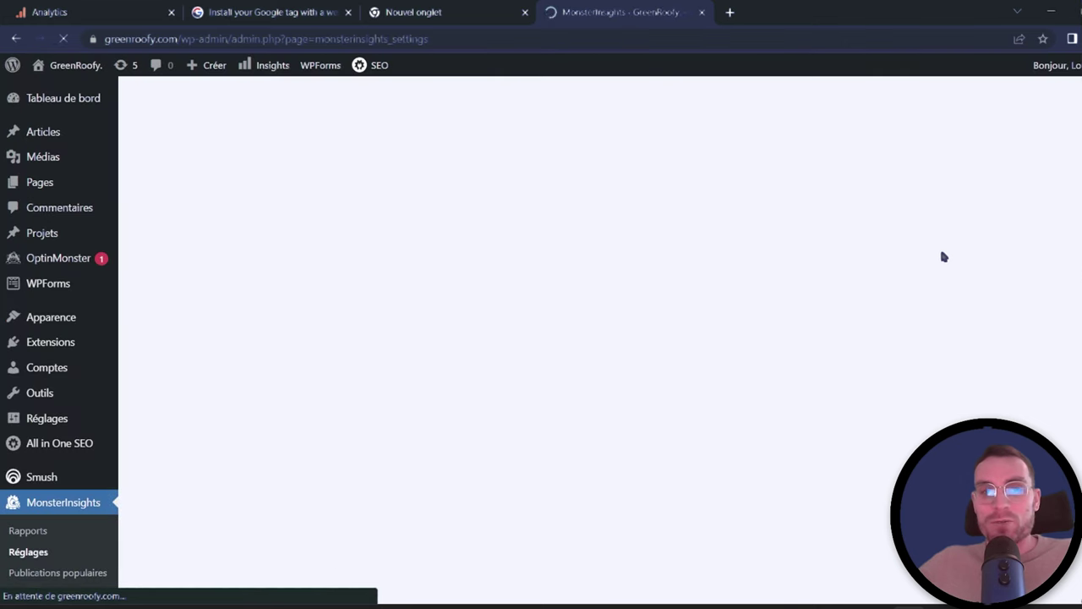
{"action": "scroll", "coordinate": [844, 390], "scroll_direction": "down", "scroll_amount": 1}
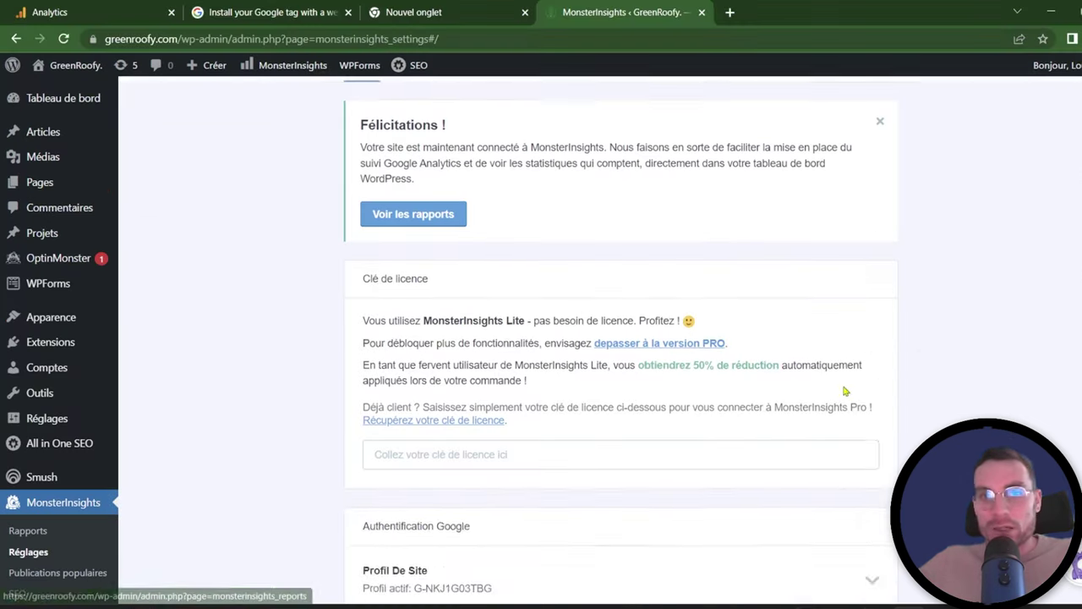
{"action": "scroll", "coordinate": [844, 391], "scroll_direction": "up", "scroll_amount": 2}
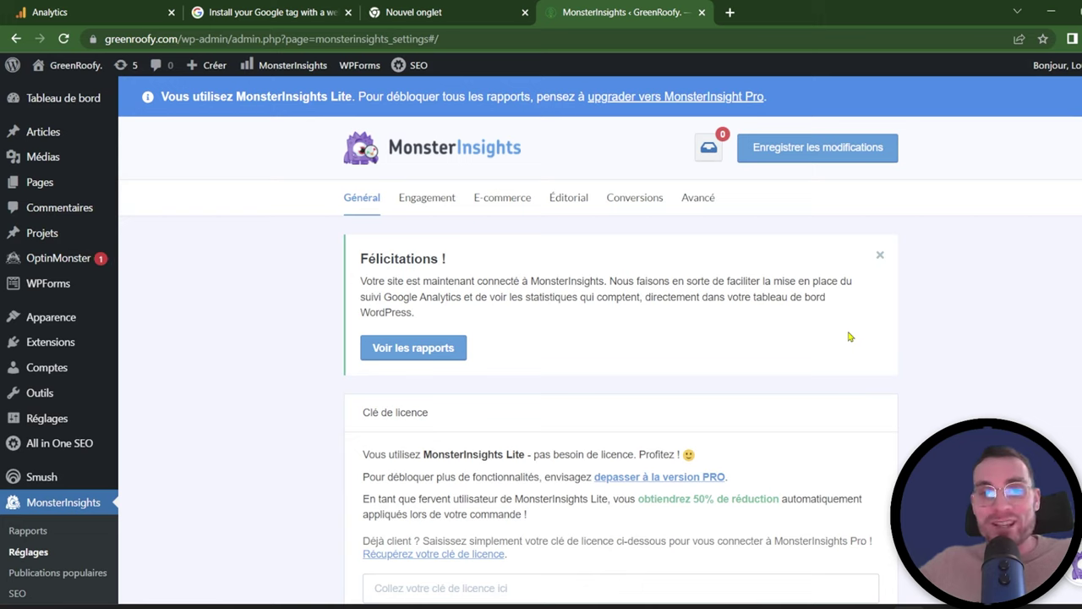
{"action": "left_click", "coordinate": [118, 6]}
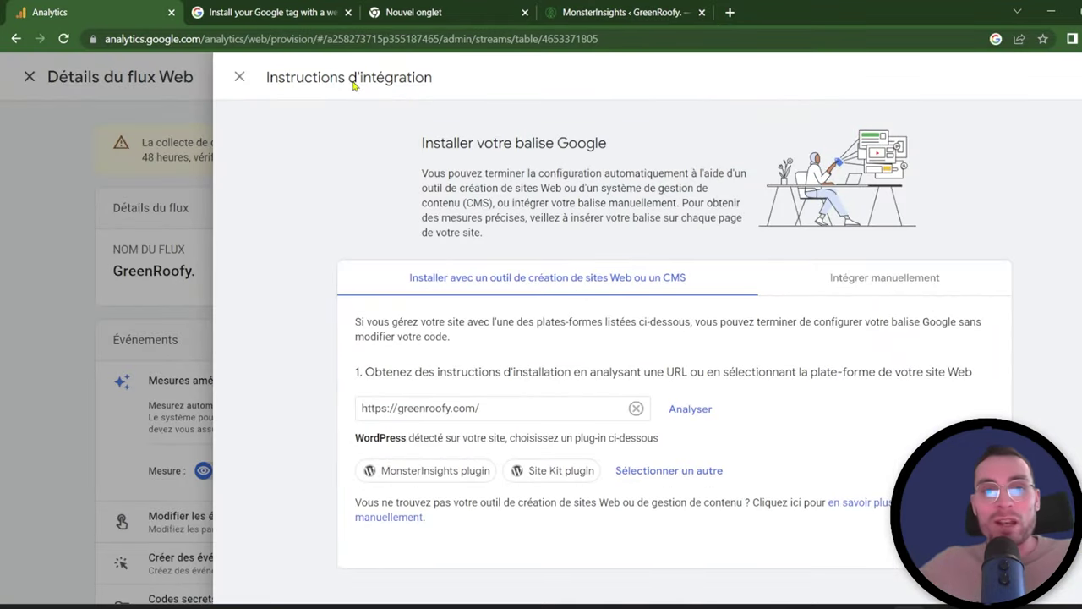
{"action": "left_click", "coordinate": [240, 77]}
Step: Close the web stream details, show the Rapports snapshot, and start a new browser tab
{"action": "left_click", "coordinate": [188, 76]}
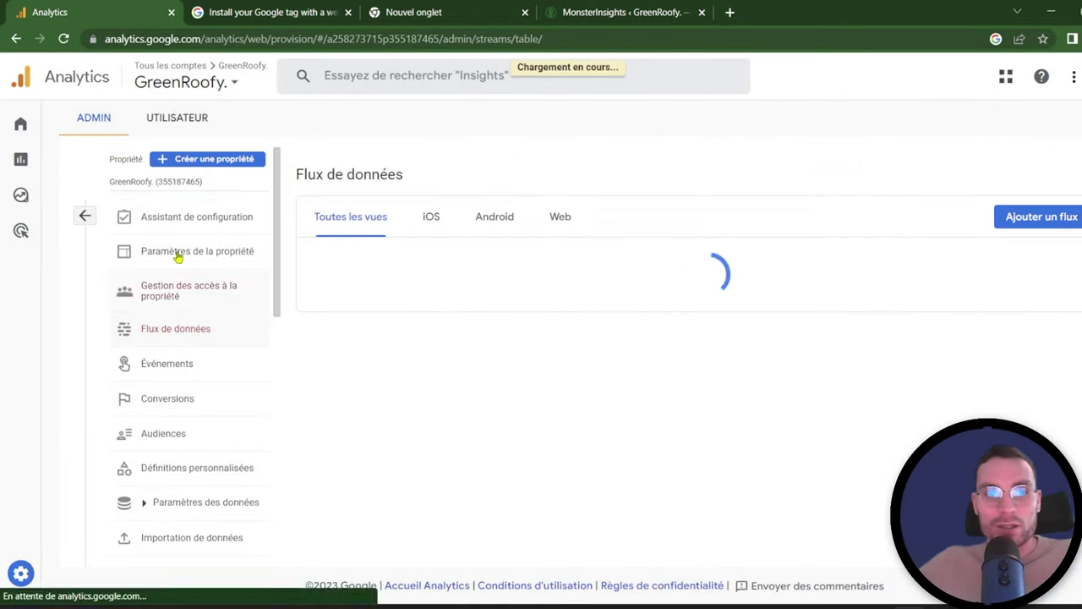
{"action": "left_click", "coordinate": [38, 160]}
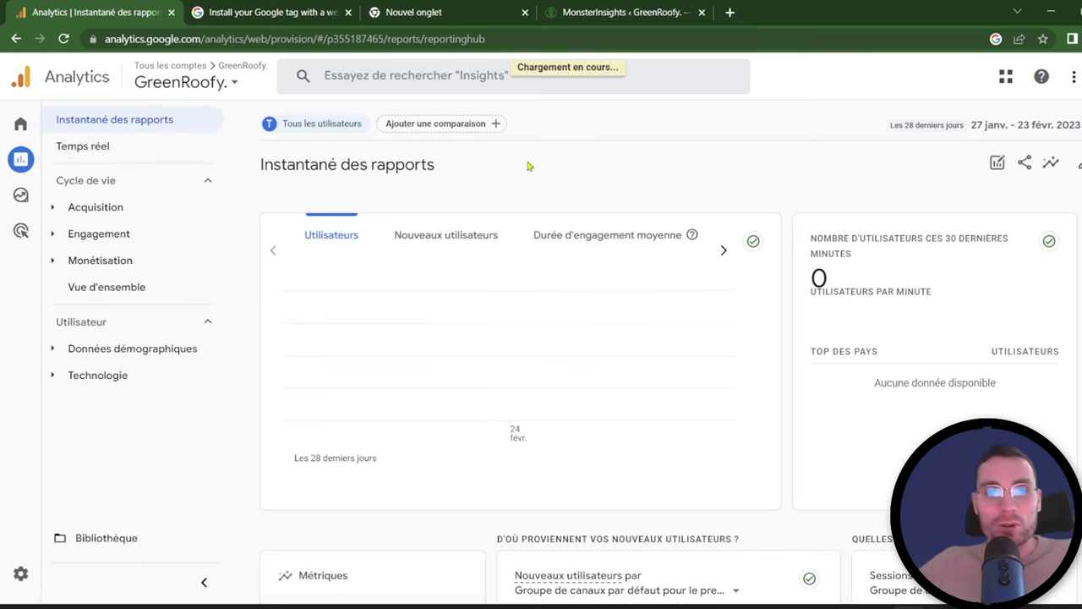
{"action": "left_click", "coordinate": [735, 13]}
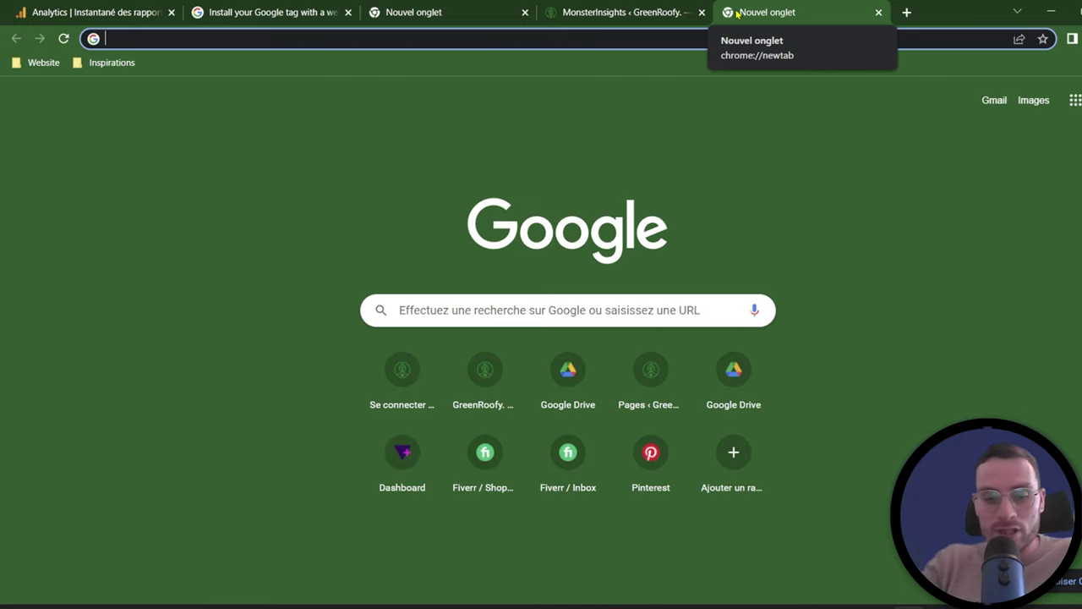
Step: Load the greenroofy.com home page in a fresh tab after fixing a mistyped address
{"action": "type", "text": "gt"}
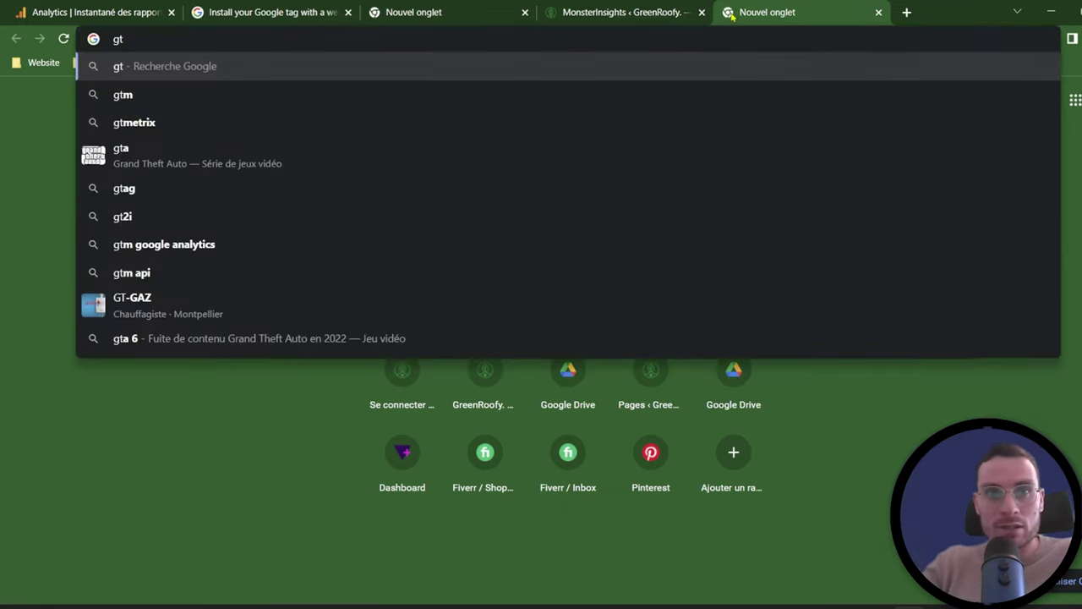
{"action": "key", "text": "BackSpace"}
{"action": "type", "text": "reenroofy.com"}
{"action": "key", "text": "Return"}
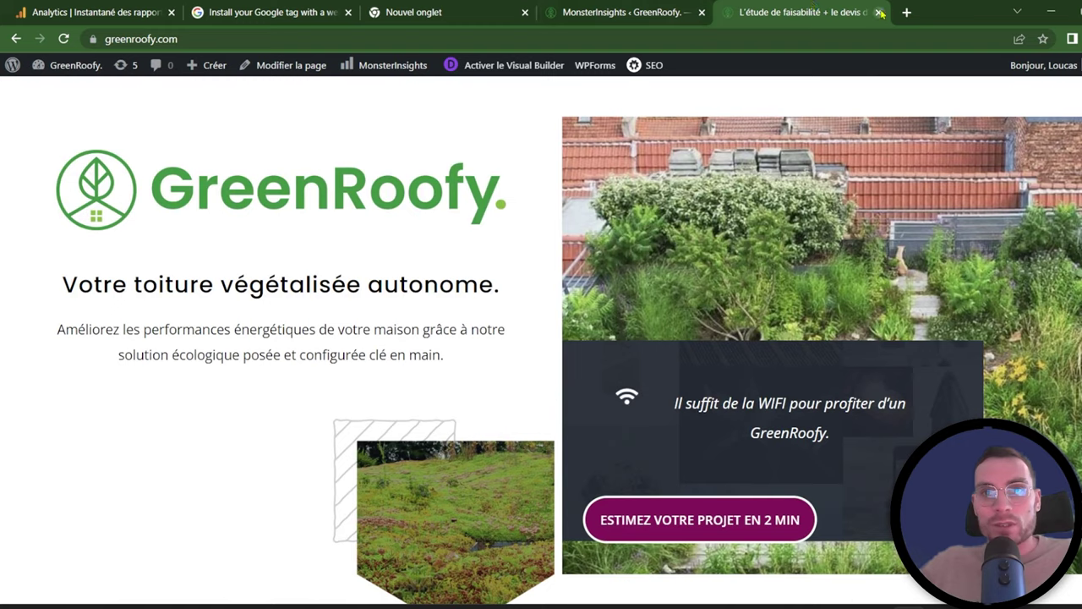
{"action": "key", "text": "ctrl+w"}
{"action": "left_click", "coordinate": [729, 12]}
{"action": "type", "text": "gre"}
{"action": "key", "text": "Return"}
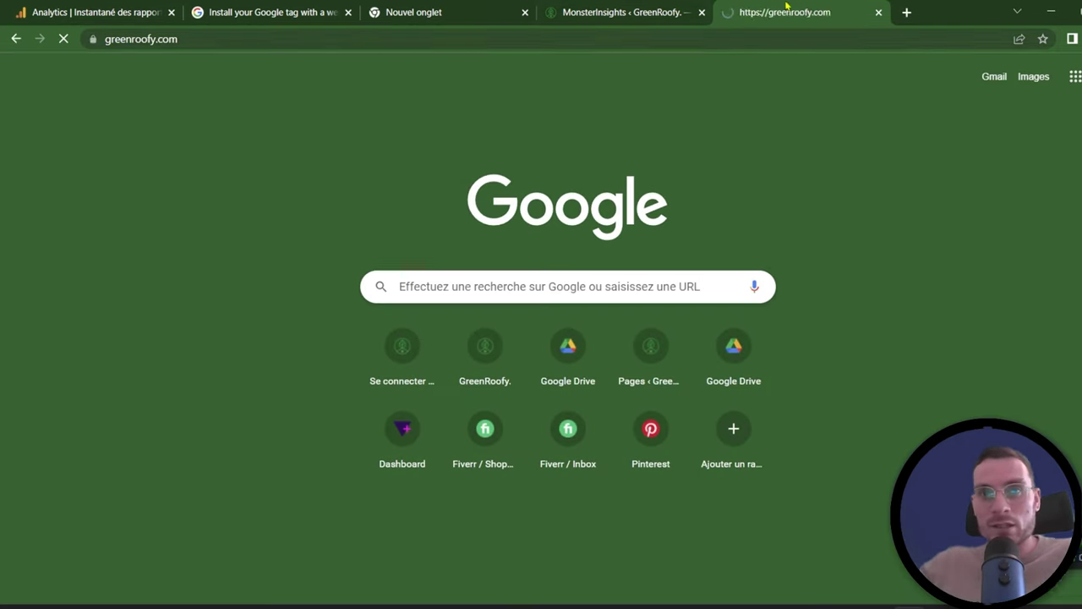
Step: Browse the GreenRoofy home page and its 'Réservez un appel' page, then return to Analytics
{"action": "scroll", "coordinate": [538, 246], "scroll_direction": "down", "scroll_amount": 10}
{"action": "scroll", "coordinate": [584, 311], "scroll_direction": "down", "scroll_amount": 15}
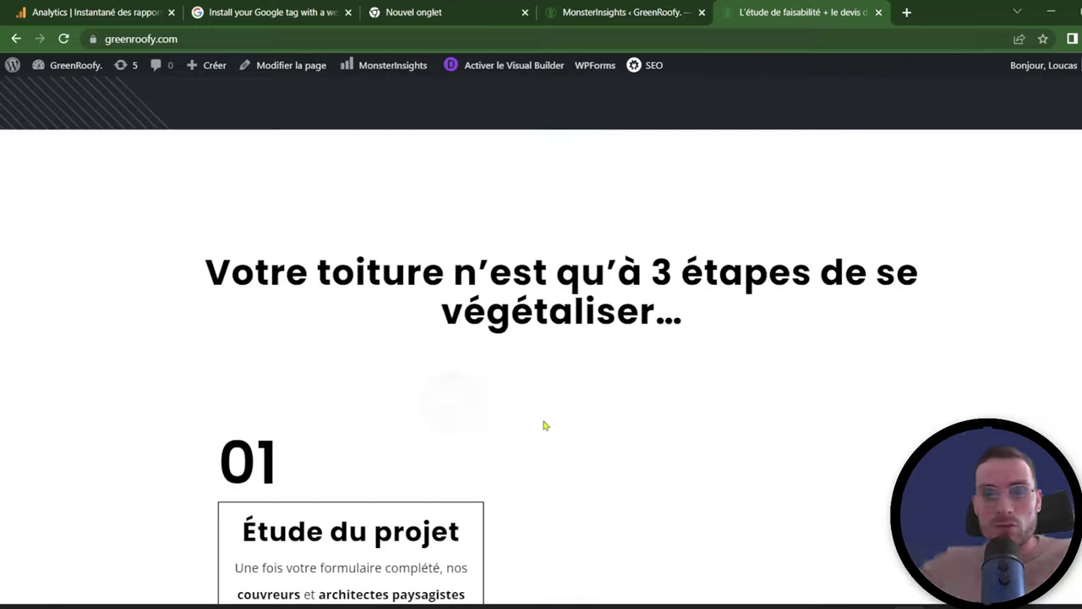
{"action": "scroll", "coordinate": [702, 205], "scroll_direction": "up", "scroll_amount": 5}
{"action": "scroll", "coordinate": [1034, 387], "scroll_direction": "down", "scroll_amount": 10}
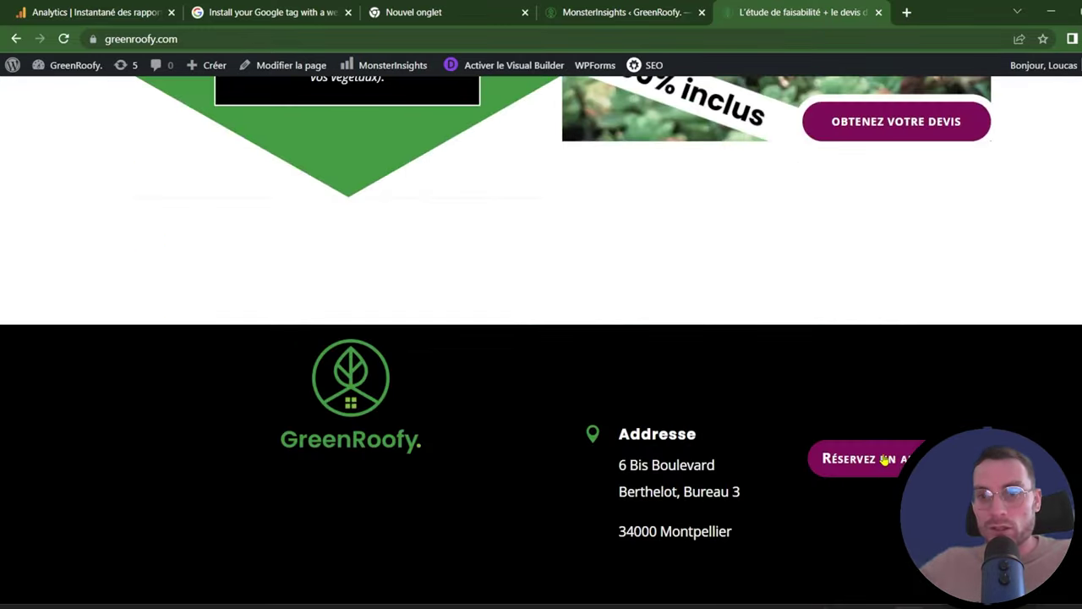
{"action": "left_click", "coordinate": [885, 458]}
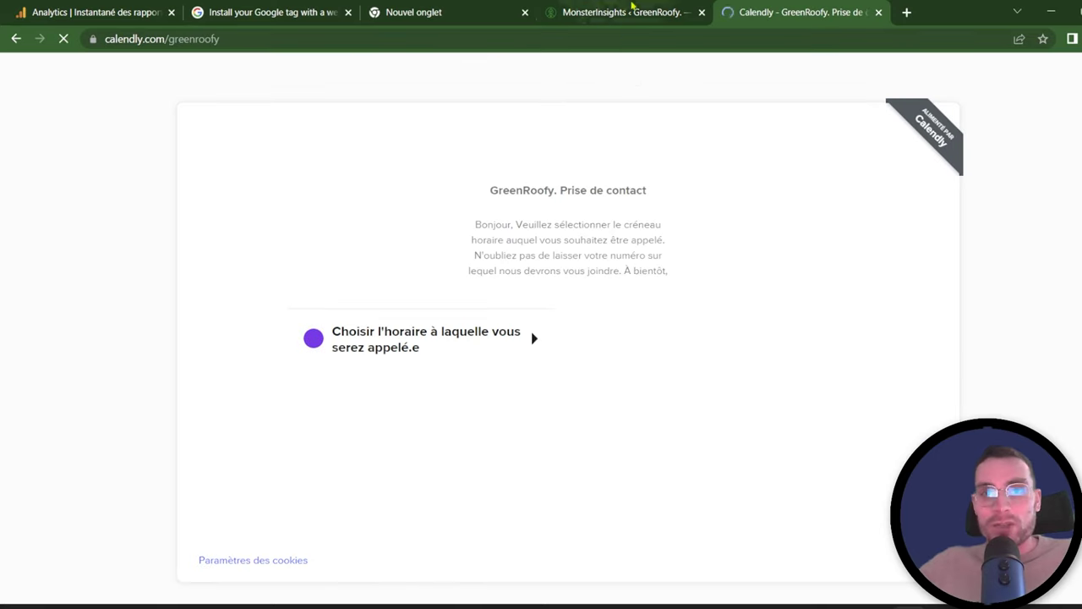
{"action": "left_click", "coordinate": [632, 8]}
{"action": "left_click", "coordinate": [807, 13]}
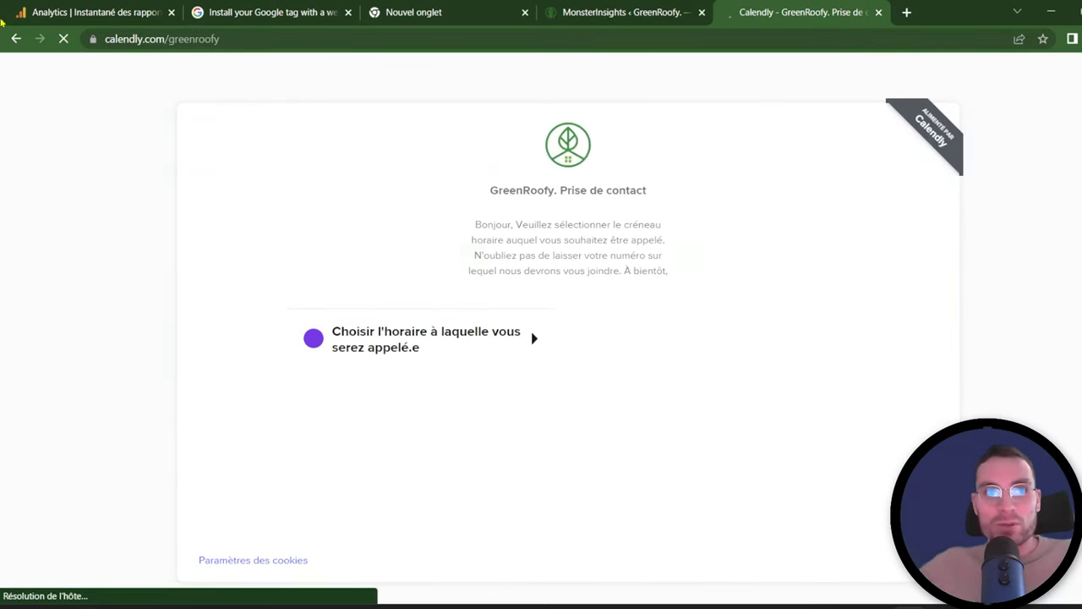
{"action": "left_click", "coordinate": [16, 39]}
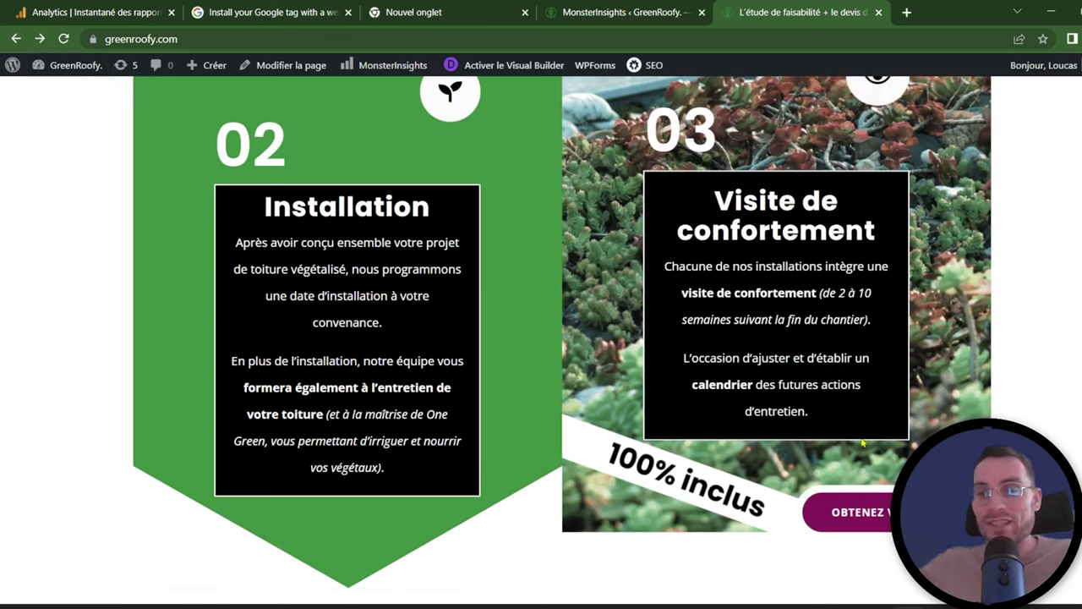
{"action": "scroll", "coordinate": [562, 338], "scroll_direction": "up", "scroll_amount": 10}
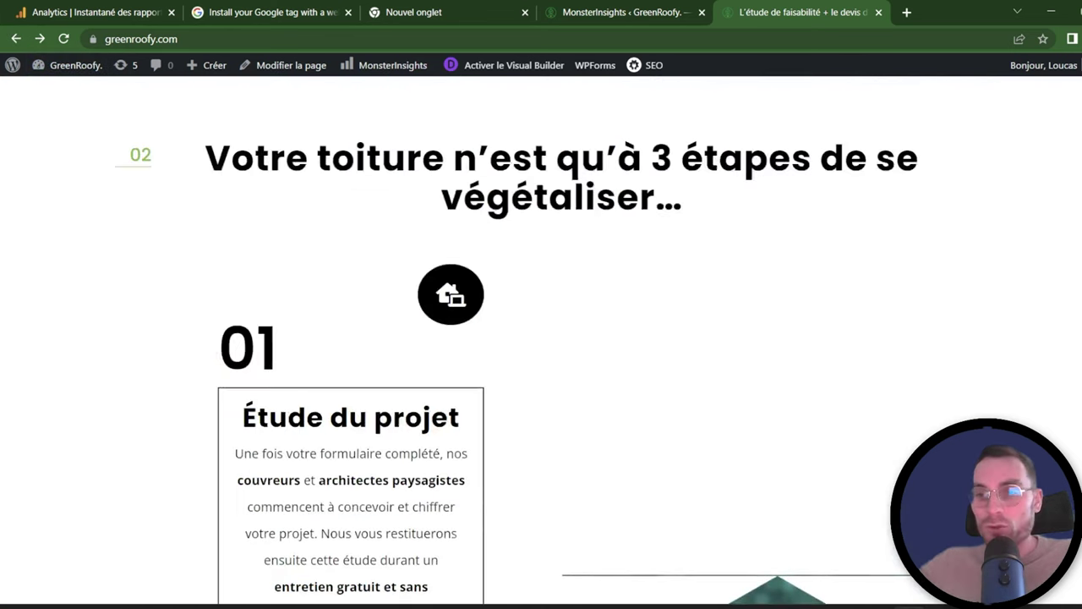
{"action": "scroll", "coordinate": [786, 298], "scroll_direction": "up", "scroll_amount": 5}
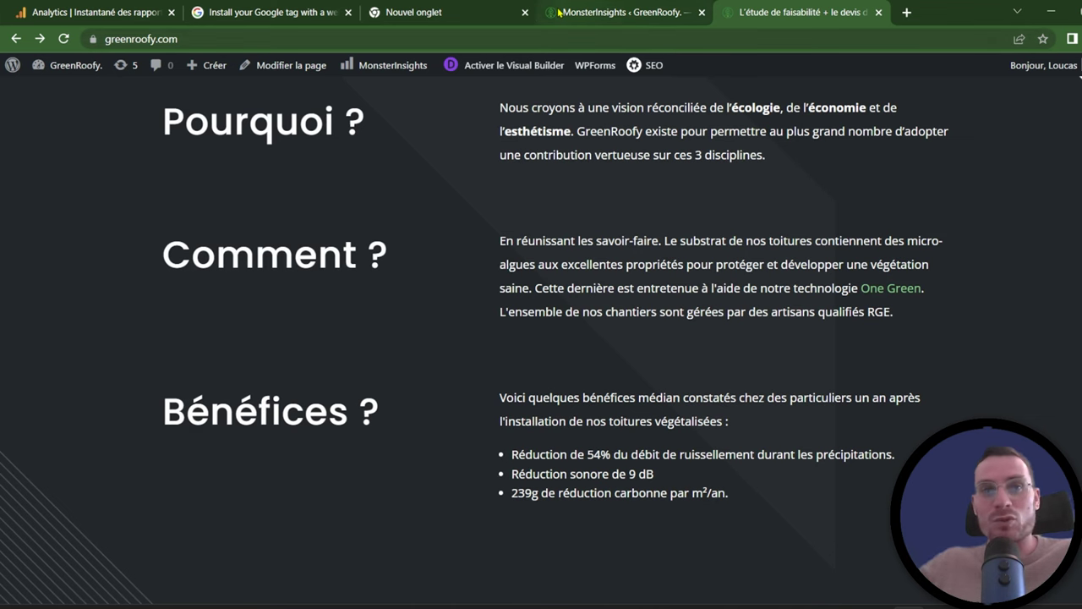
{"action": "left_click", "coordinate": [89, 7]}
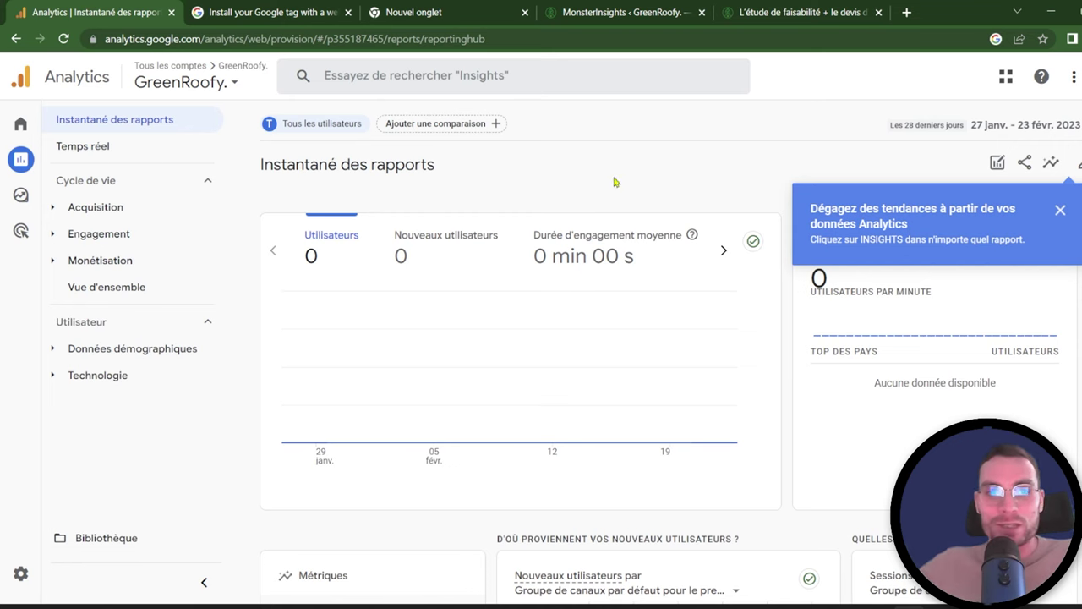
Step: Open the Temps réel report, compare against Montpellier visitors, then remove that comparison
{"action": "left_click", "coordinate": [92, 146]}
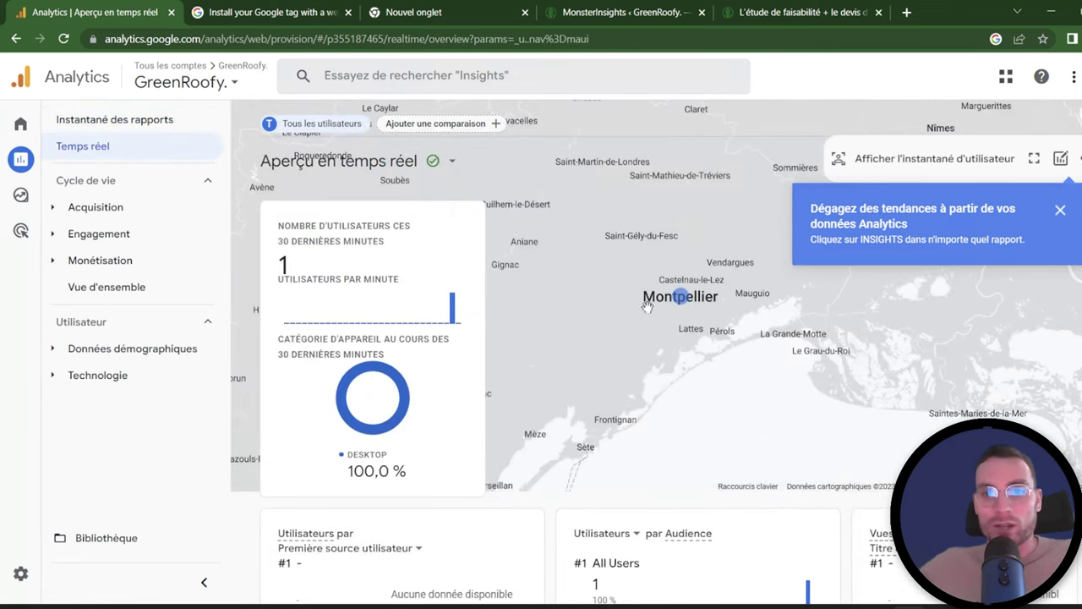
{"action": "left_click", "coordinate": [684, 303]}
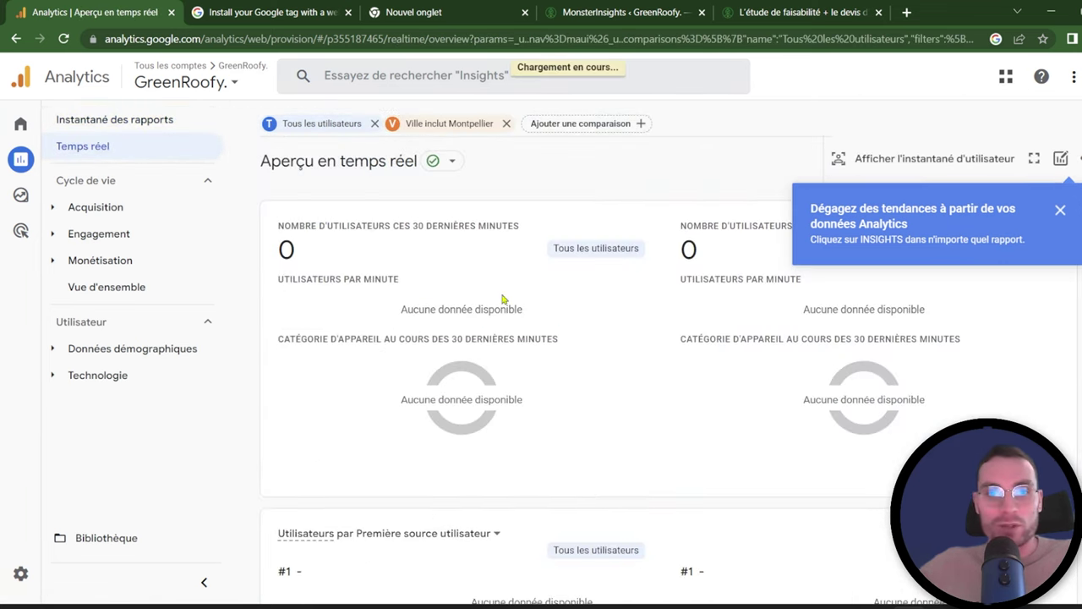
{"action": "scroll", "coordinate": [700, 308], "scroll_direction": "down", "scroll_amount": 6}
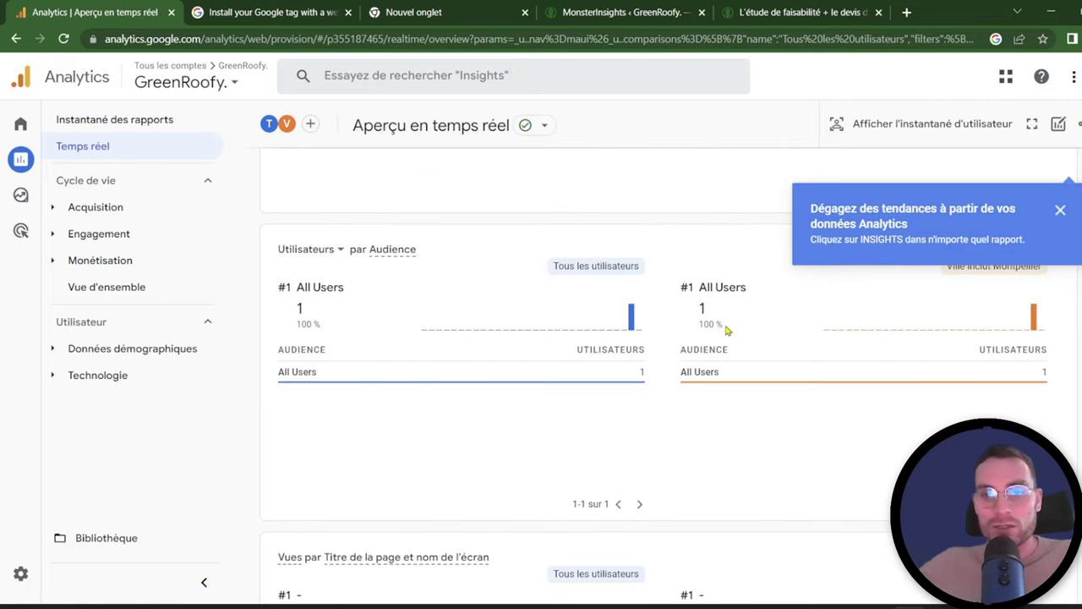
{"action": "scroll", "coordinate": [760, 347], "scroll_direction": "down", "scroll_amount": 3}
{"action": "scroll", "coordinate": [812, 361], "scroll_direction": "up", "scroll_amount": 10}
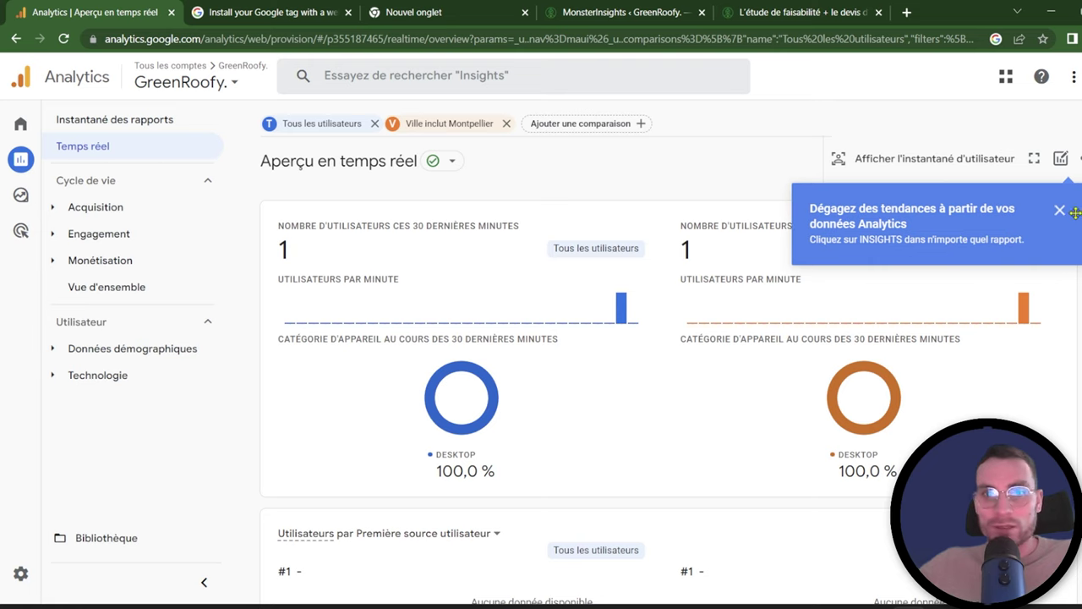
{"action": "left_click", "coordinate": [1058, 211]}
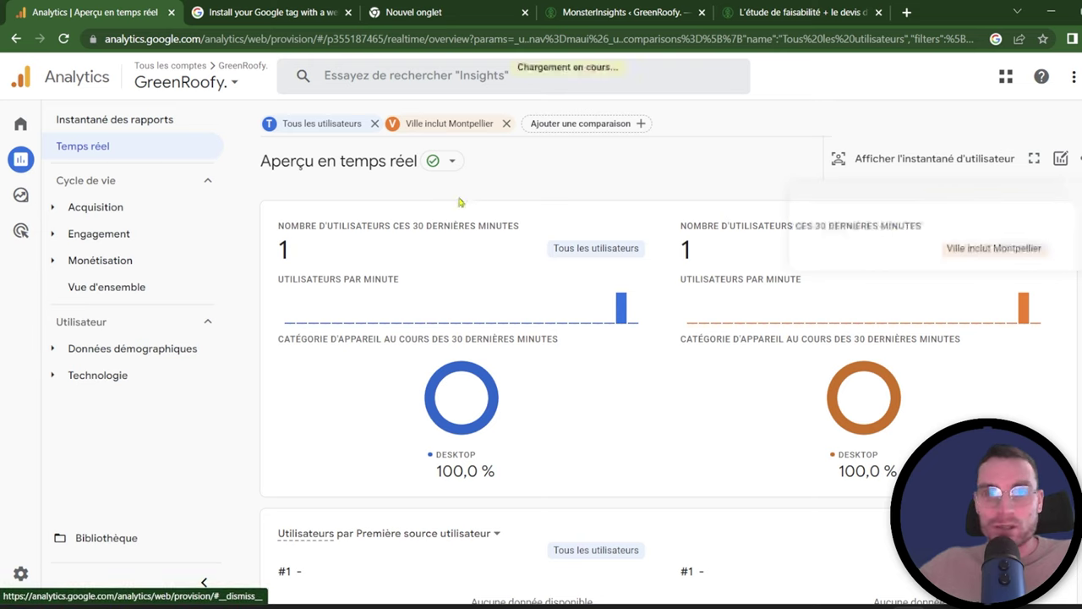
{"action": "left_click", "coordinate": [506, 123]}
Step: Check the realtime events card for scroll, click, first_visit and session_start events
{"action": "scroll", "coordinate": [735, 293], "scroll_direction": "down", "scroll_amount": 5}
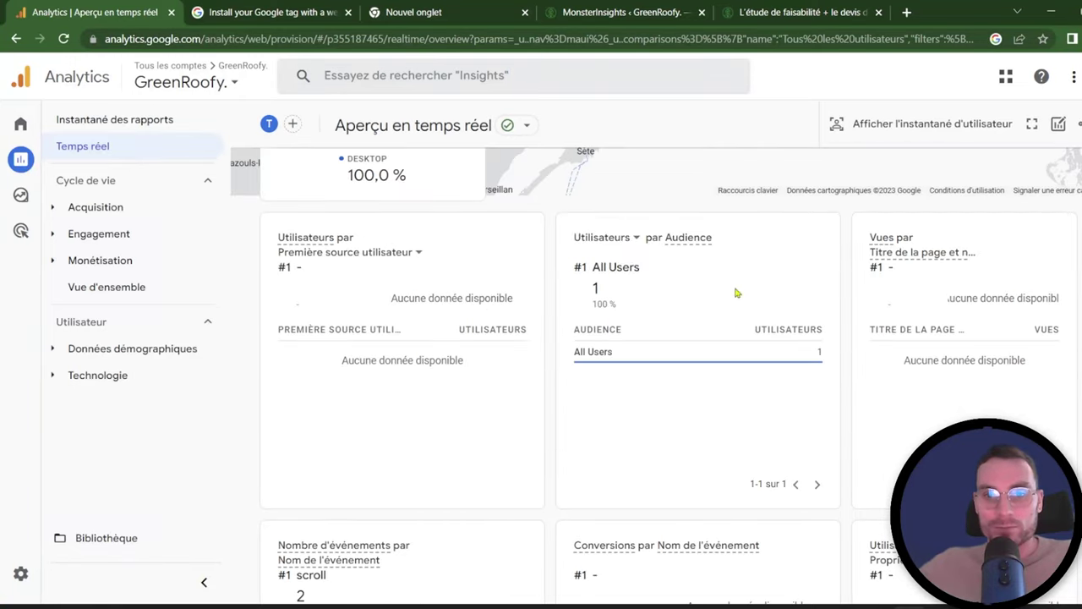
{"action": "scroll", "coordinate": [1003, 213], "scroll_direction": "down", "scroll_amount": 3}
{"action": "mouse_move", "coordinate": [328, 397]}
{"action": "mouse_move", "coordinate": [301, 380]}
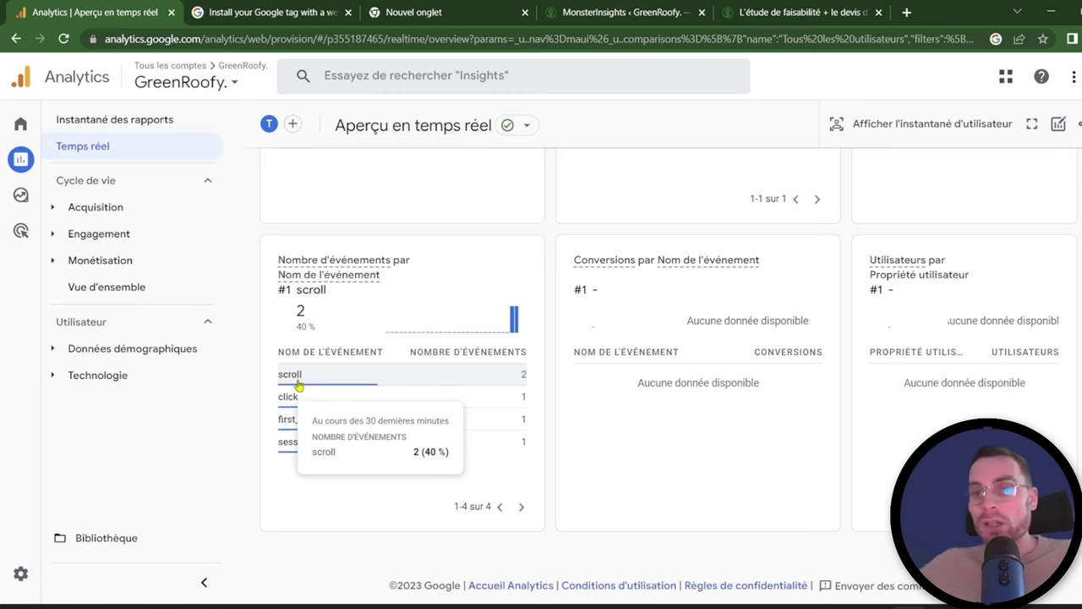
{"action": "mouse_move", "coordinate": [524, 434]}
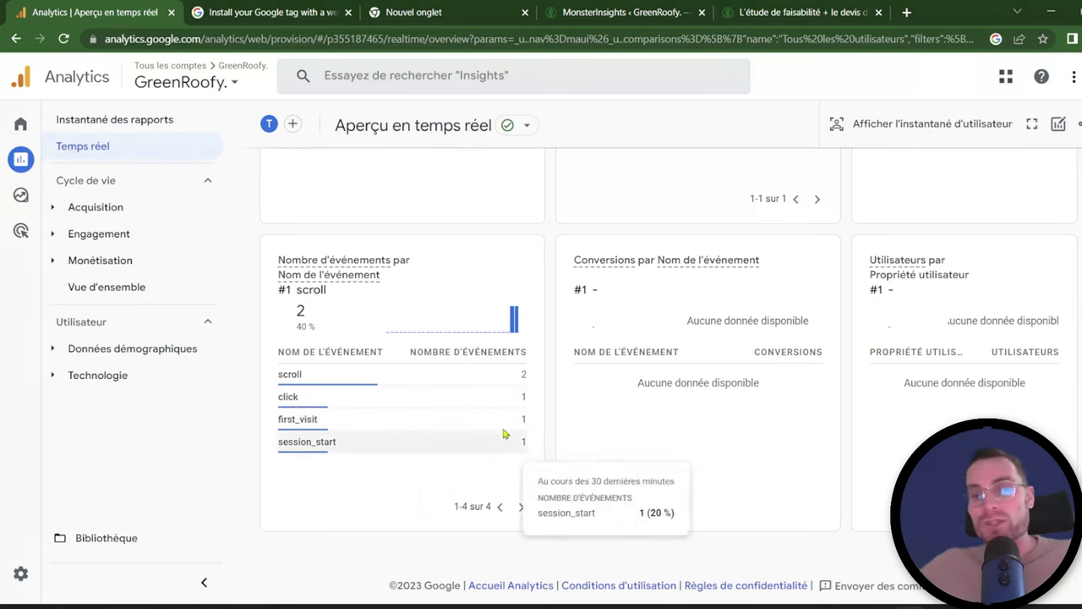
{"action": "scroll", "coordinate": [287, 389], "scroll_direction": "up", "scroll_amount": 3}
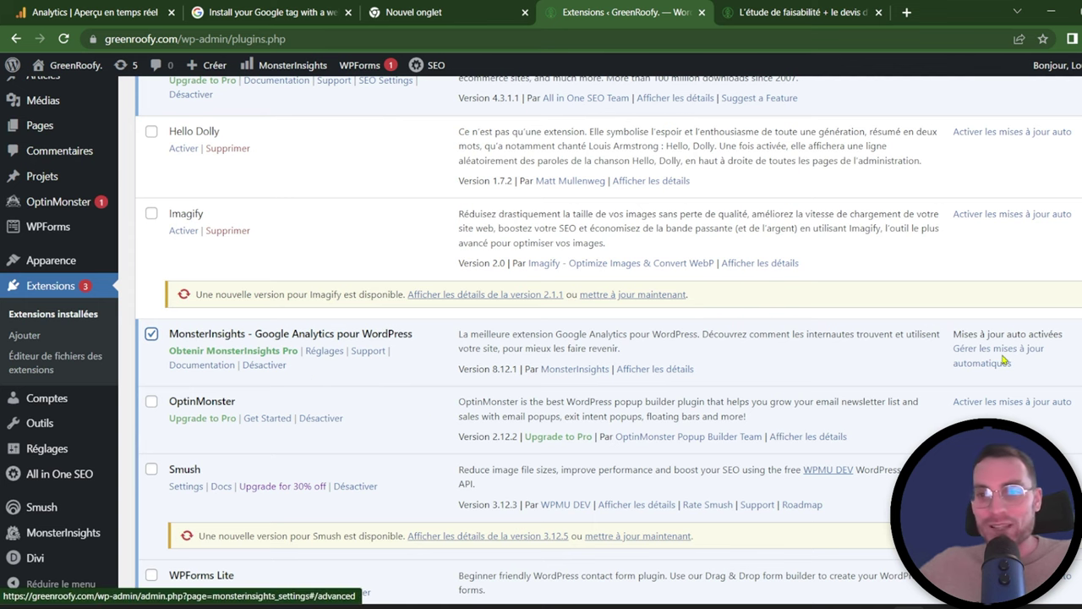
Step: Deactivate MonsterInsights, filter plugins to Désactivées, and switch to the blank new tab
{"action": "left_click", "coordinate": [265, 365]}
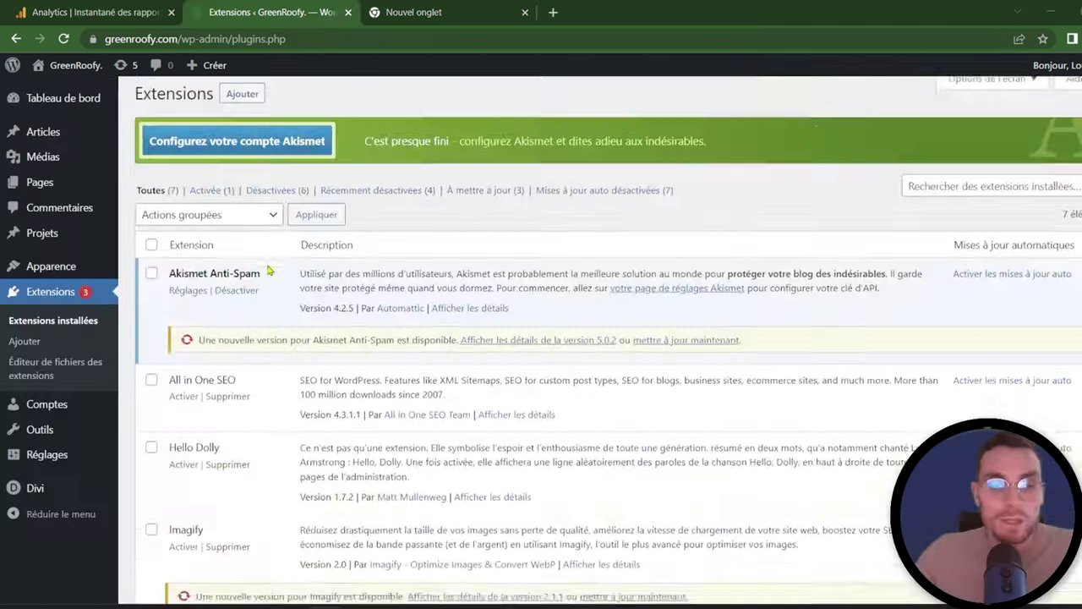
{"action": "scroll", "coordinate": [274, 346], "scroll_direction": "down", "scroll_amount": 5}
{"action": "scroll", "coordinate": [275, 347], "scroll_direction": "up", "scroll_amount": 5}
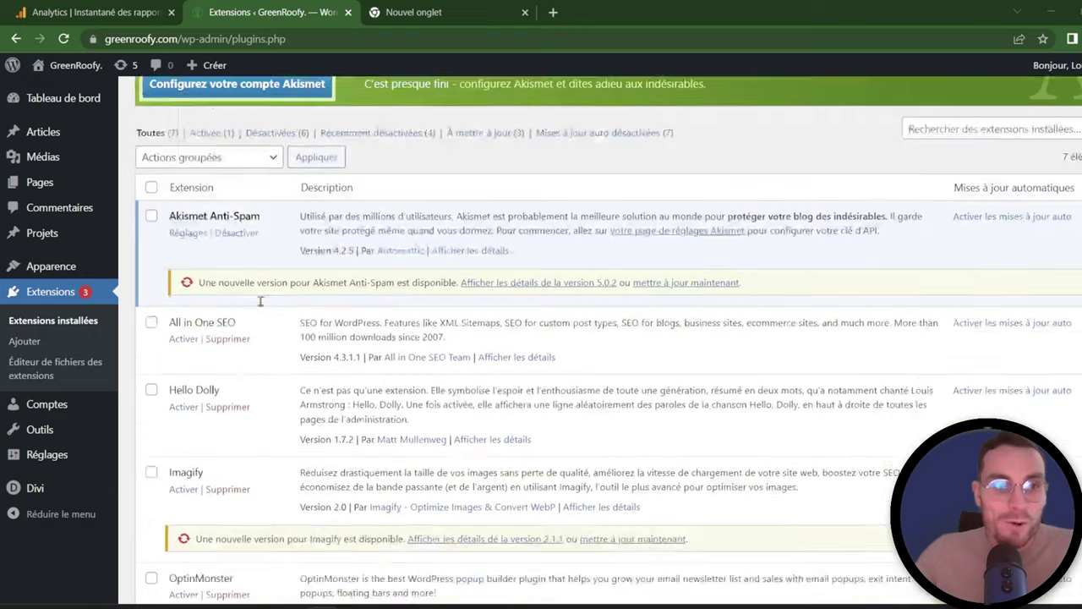
{"action": "left_click", "coordinate": [287, 201]}
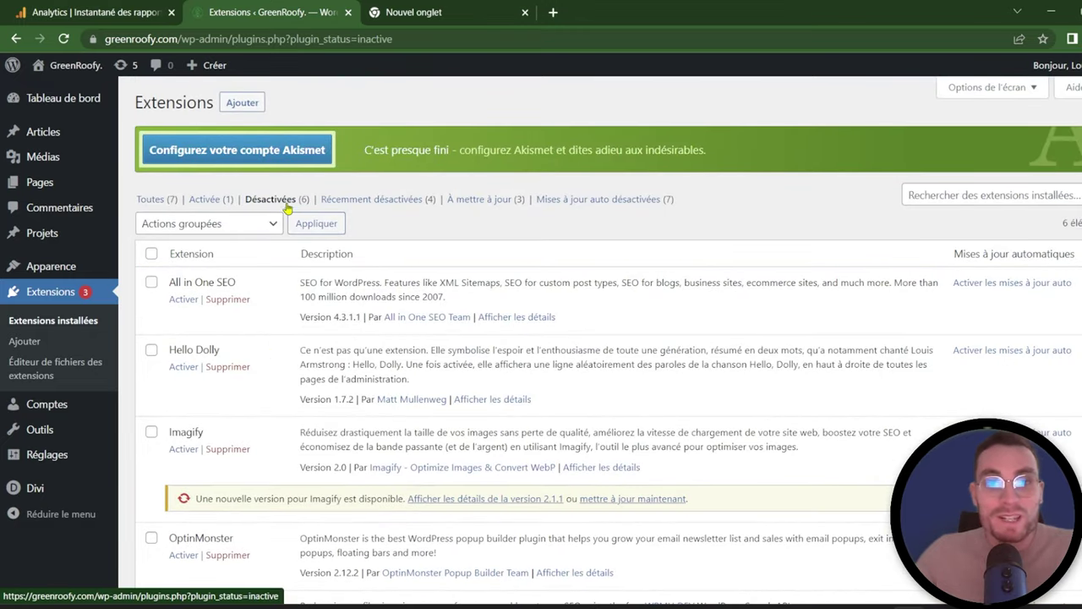
{"action": "left_click", "coordinate": [444, 11]}
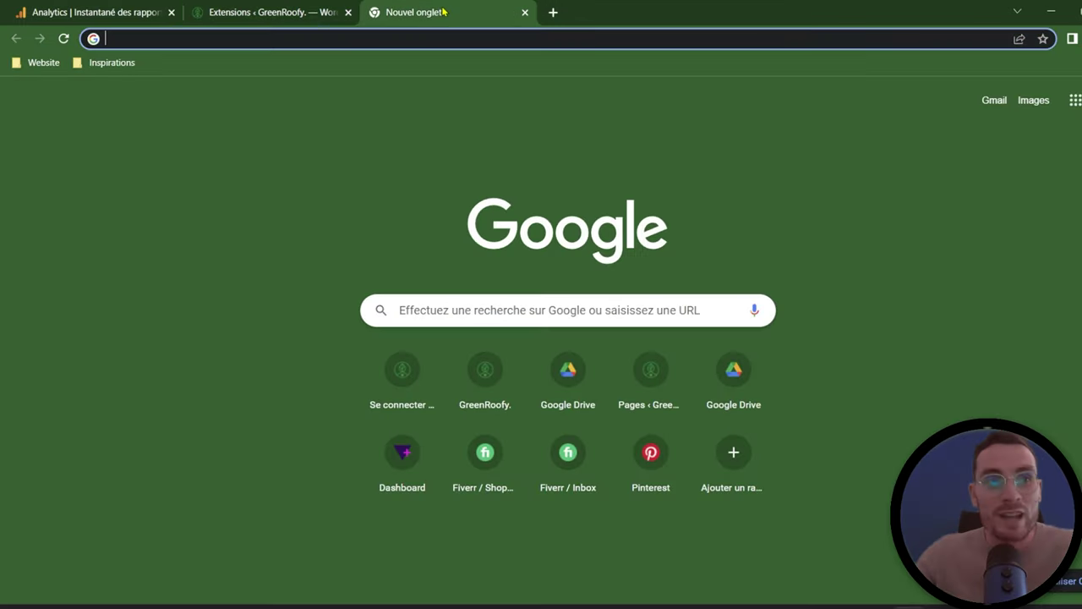
Step: Load greenroofy.com, open the 'Obtenez votre devis' estimate form, then return to the WordPress plugins
{"action": "type", "text": "gre"}
{"action": "key", "text": "Return"}
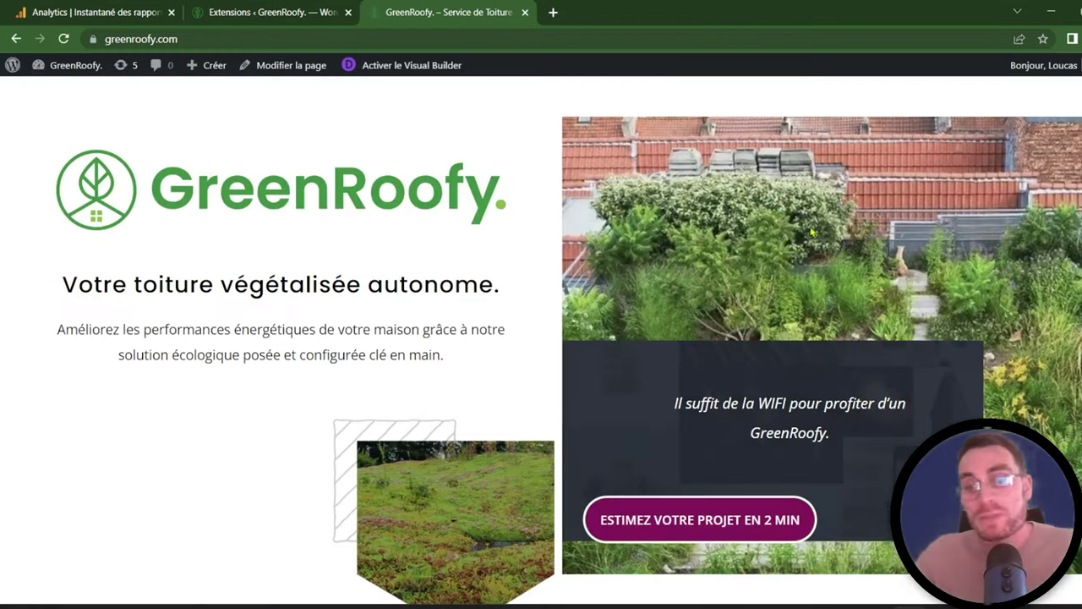
{"action": "scroll", "coordinate": [930, 296], "scroll_direction": "down", "scroll_amount": 5}
{"action": "scroll", "coordinate": [930, 296], "scroll_direction": "down", "scroll_amount": 10}
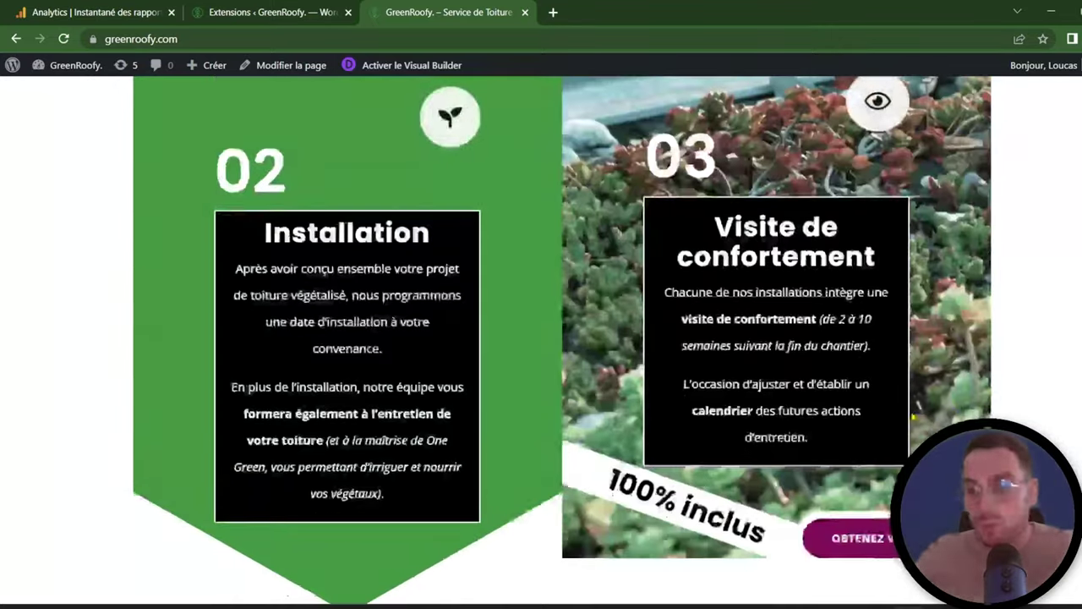
{"action": "scroll", "coordinate": [913, 416], "scroll_direction": "down", "scroll_amount": 3}
{"action": "left_click", "coordinate": [853, 251]}
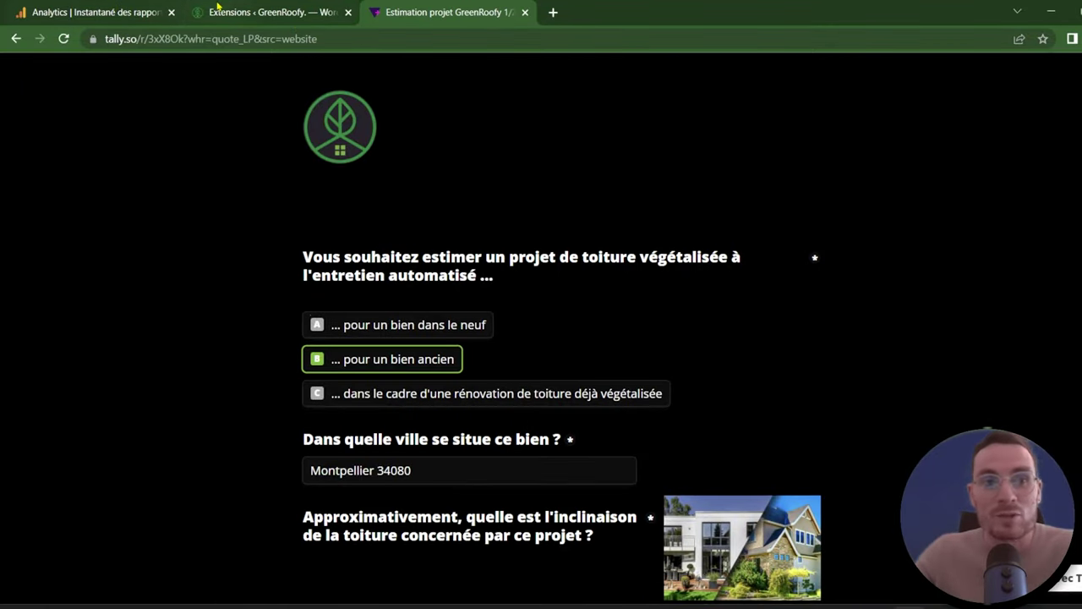
{"action": "left_click", "coordinate": [269, 10]}
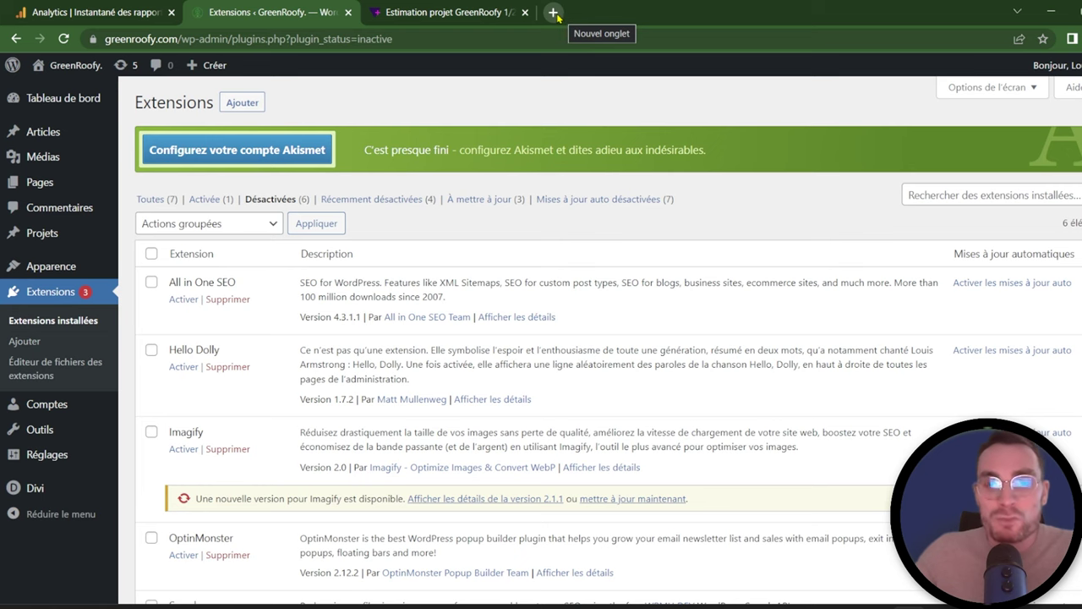
Step: Search 'tag assistant legacy chrome' and install Tag Assistant Legacy (by Google) from the Chrome Web Store
{"action": "left_click", "coordinate": [554, 12]}
{"action": "type", "text": "t"}
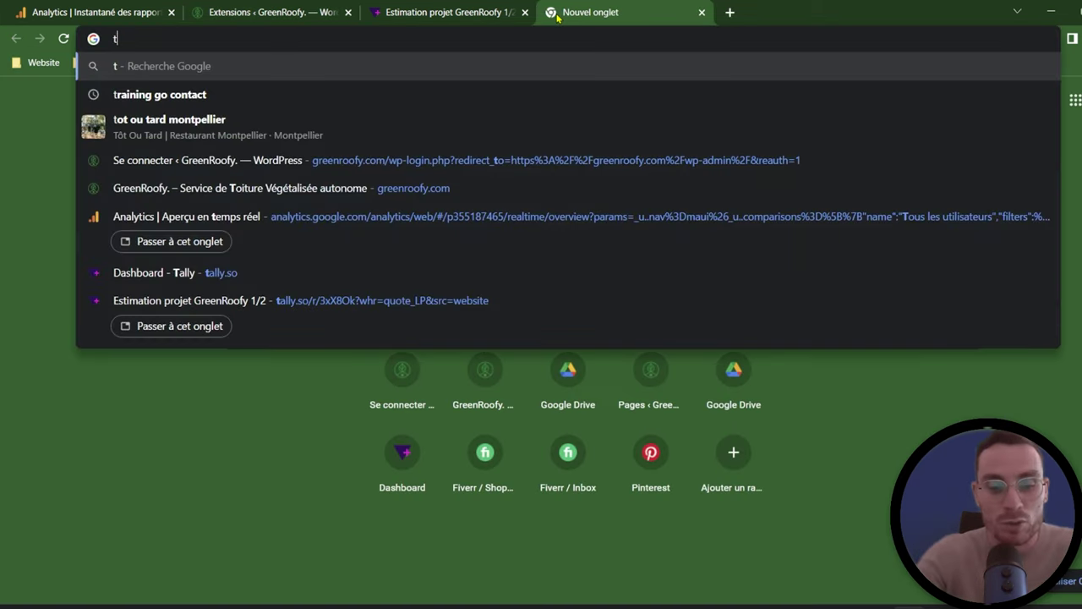
{"action": "type", "text": "ag as"}
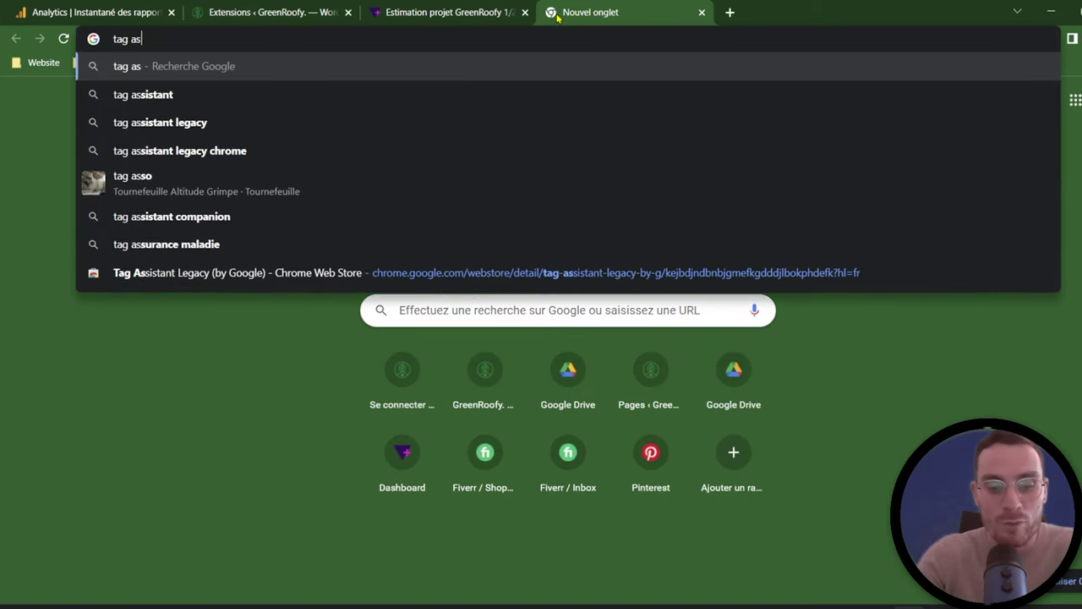
{"action": "type", "text": "sitant"}
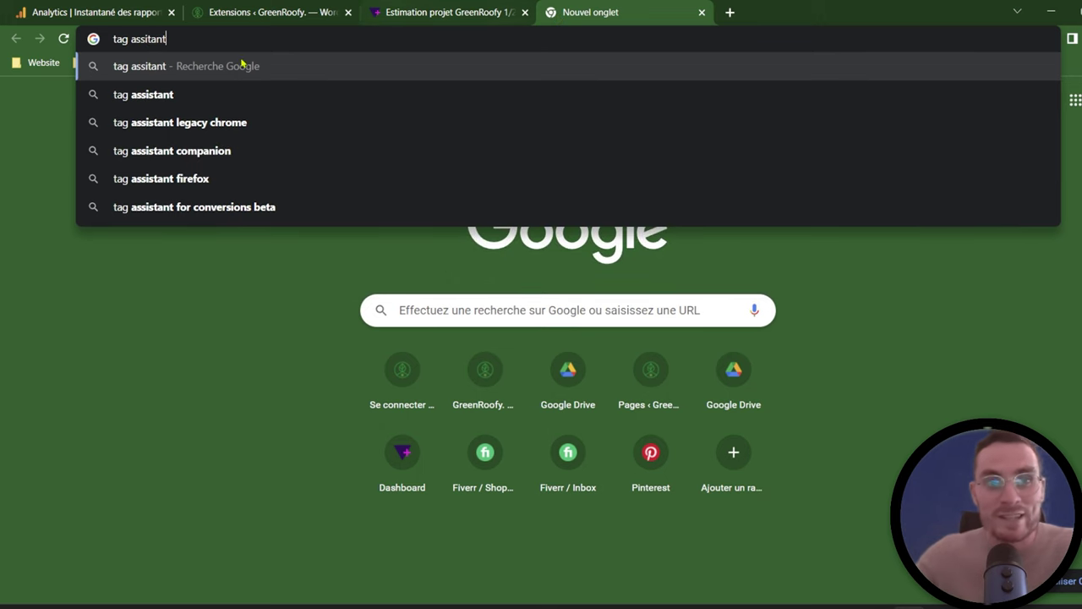
{"action": "left_click", "coordinate": [226, 127]}
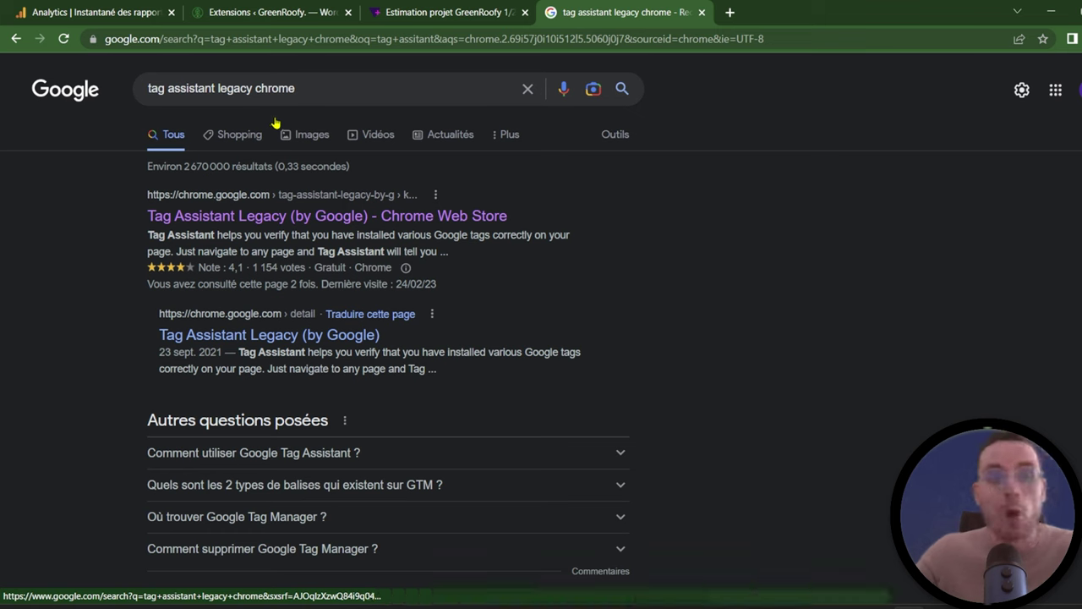
{"action": "left_click", "coordinate": [272, 215]}
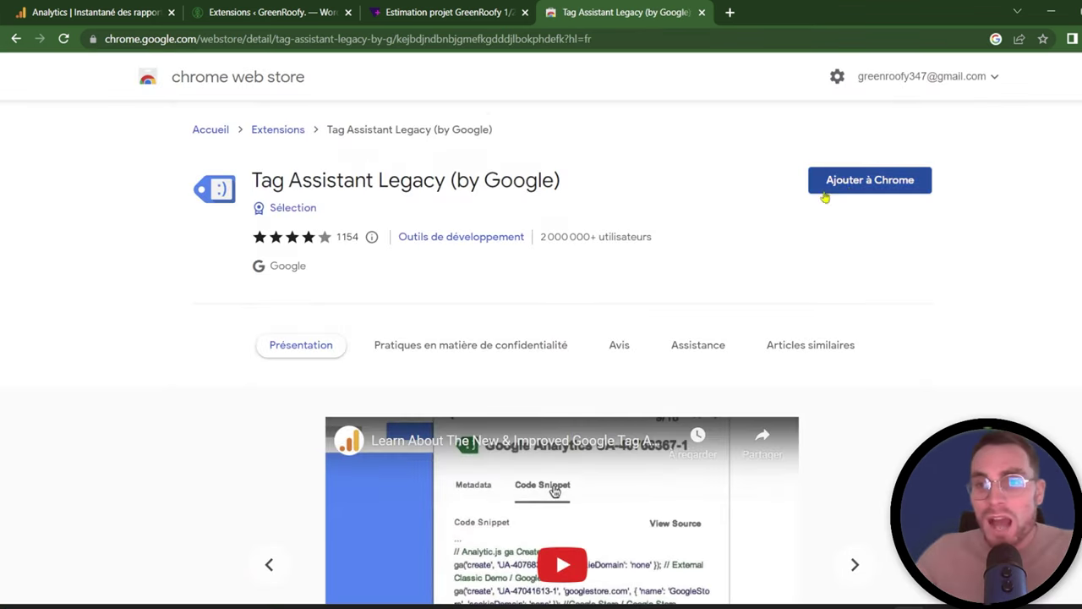
{"action": "left_click", "coordinate": [864, 187]}
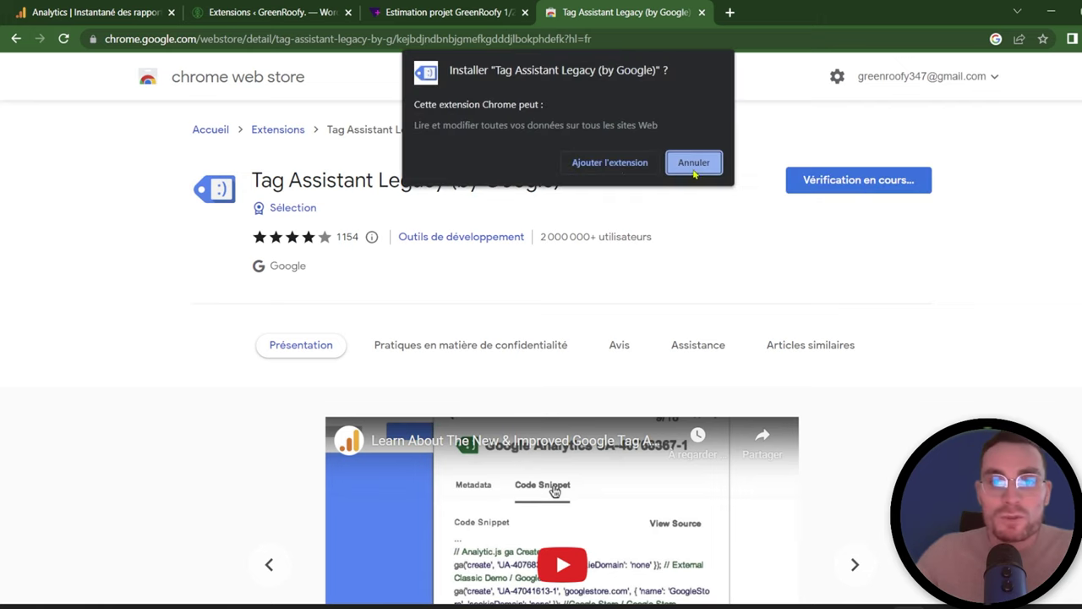
{"action": "left_click", "coordinate": [609, 164]}
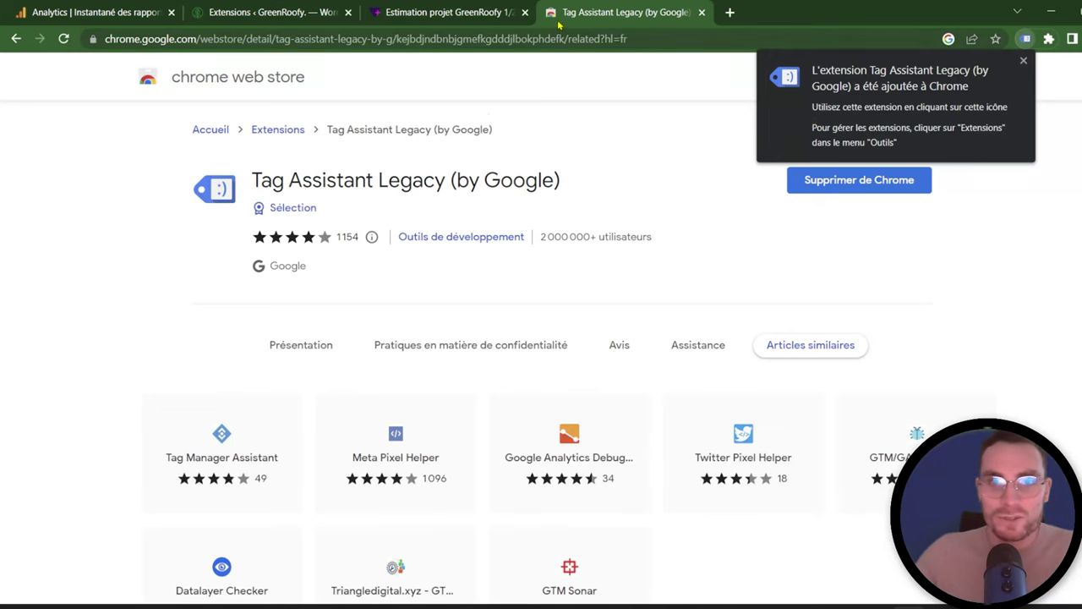
Step: On the GreenRoofy tab, pin Tag Assistant Legacy from the Extensions menu
{"action": "left_click", "coordinate": [272, 10]}
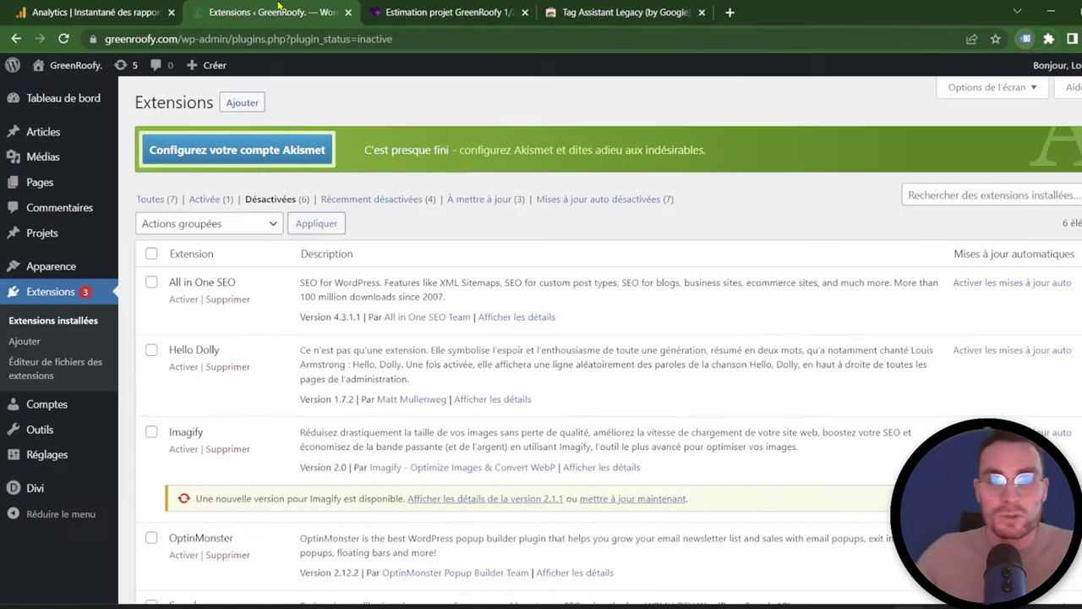
{"action": "left_click", "coordinate": [445, 24]}
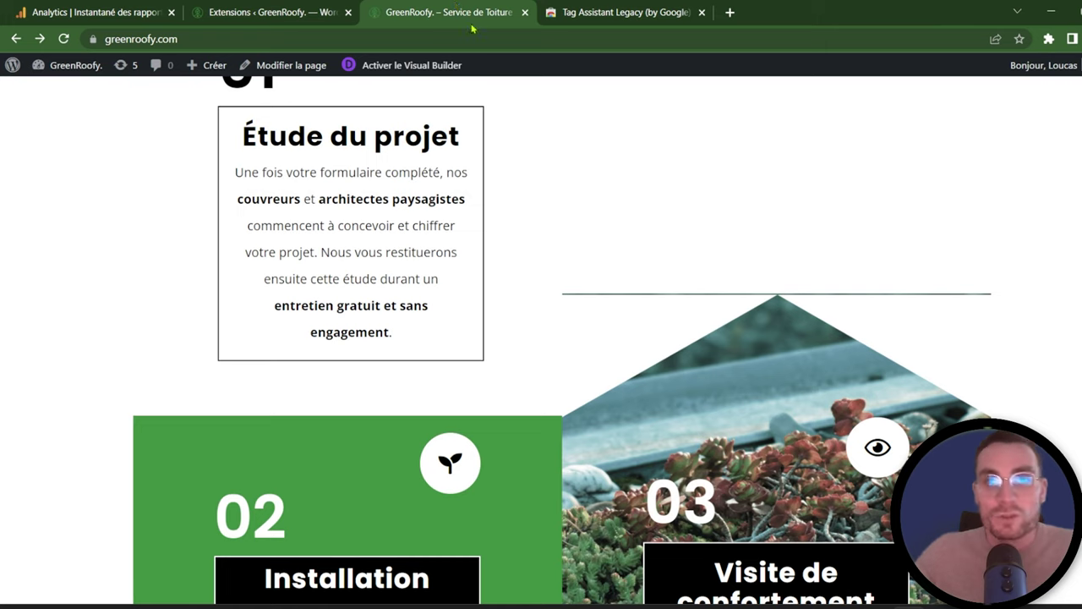
{"action": "left_click", "coordinate": [1048, 38]}
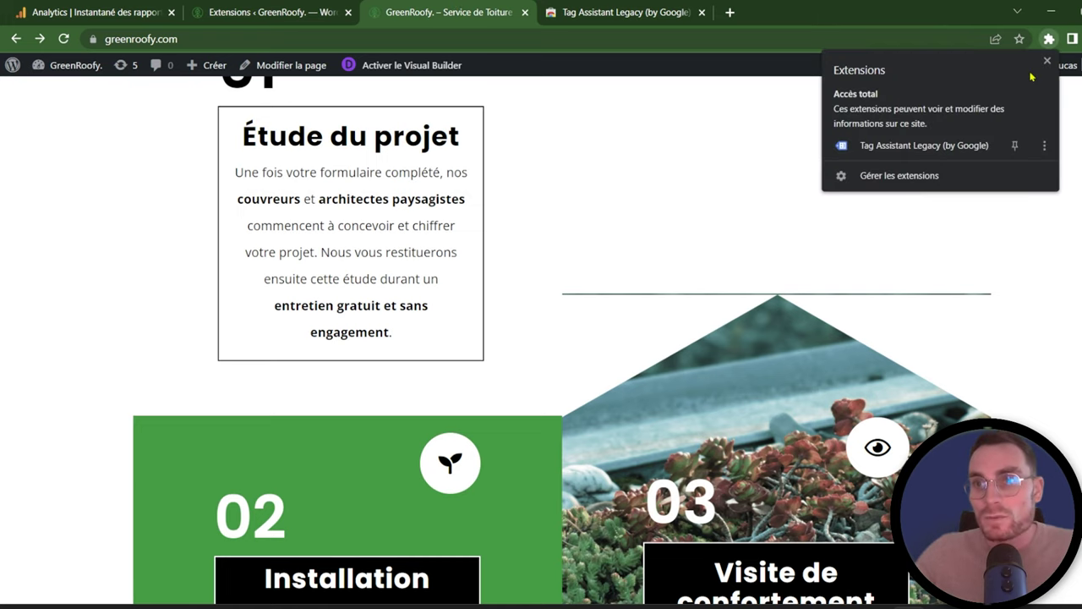
{"action": "left_click", "coordinate": [1017, 146]}
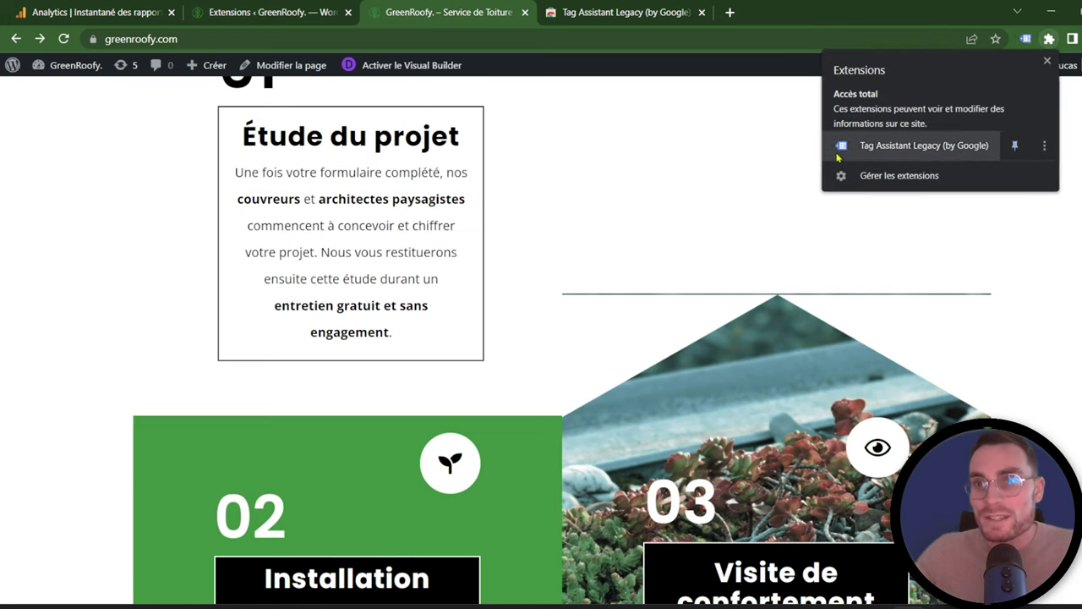
Step: Enable Tag Assistant on the GreenRoofy tab with all tag types checked, then close its popup
{"action": "left_click", "coordinate": [1027, 40]}
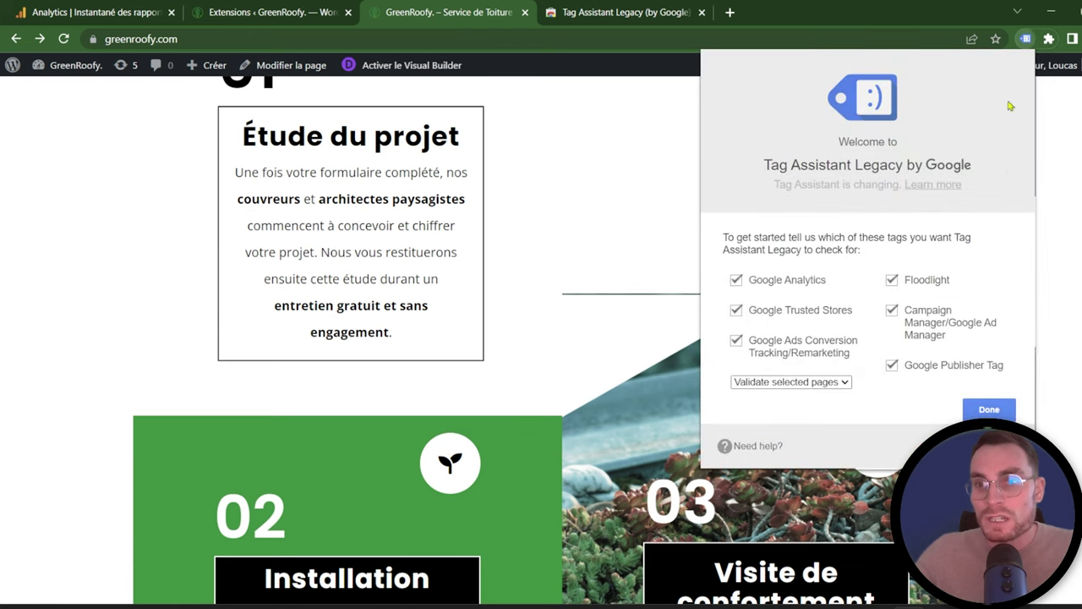
{"action": "left_click", "coordinate": [989, 409]}
{"action": "left_click", "coordinate": [739, 202]}
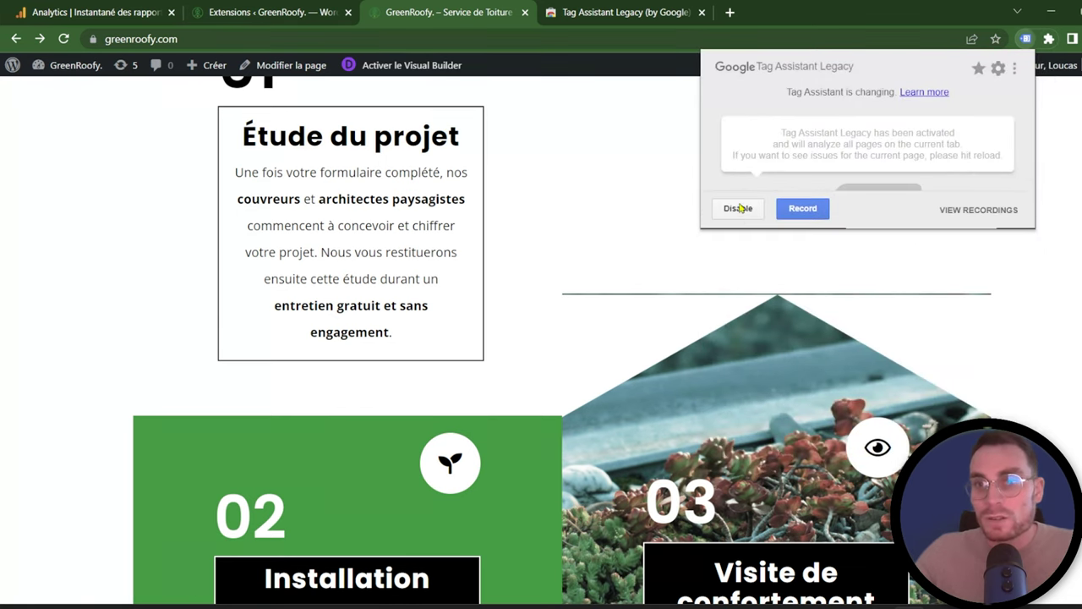
{"action": "left_click", "coordinate": [795, 213]}
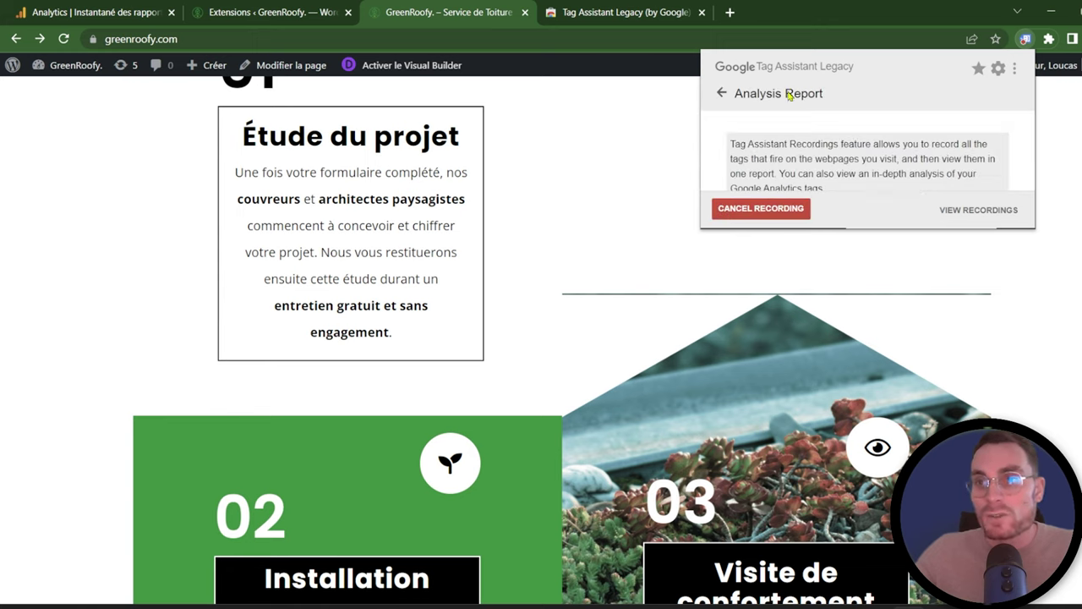
{"action": "left_click", "coordinate": [724, 93]}
{"action": "left_click", "coordinate": [1068, 142]}
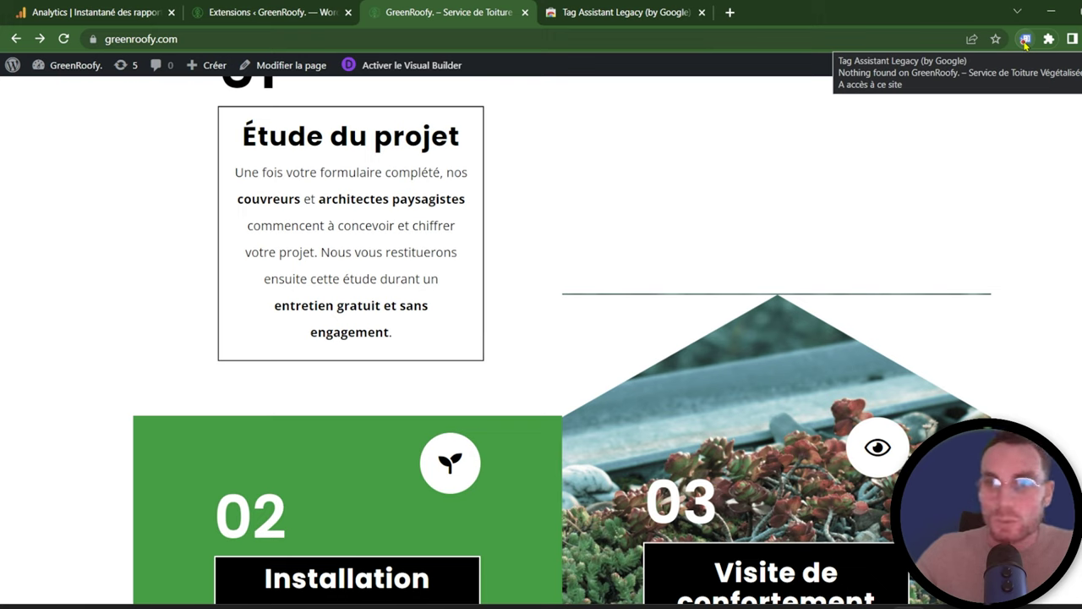
Step: Search for nike in a new tab and open the official Nike site
{"action": "left_click", "coordinate": [729, 12]}
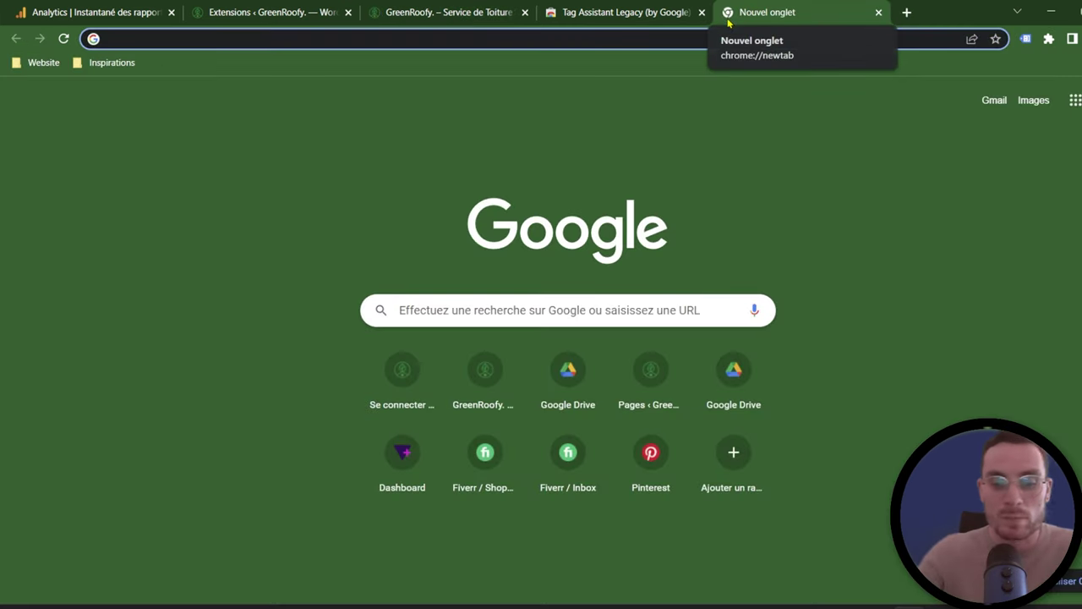
{"action": "type", "text": "nike"}
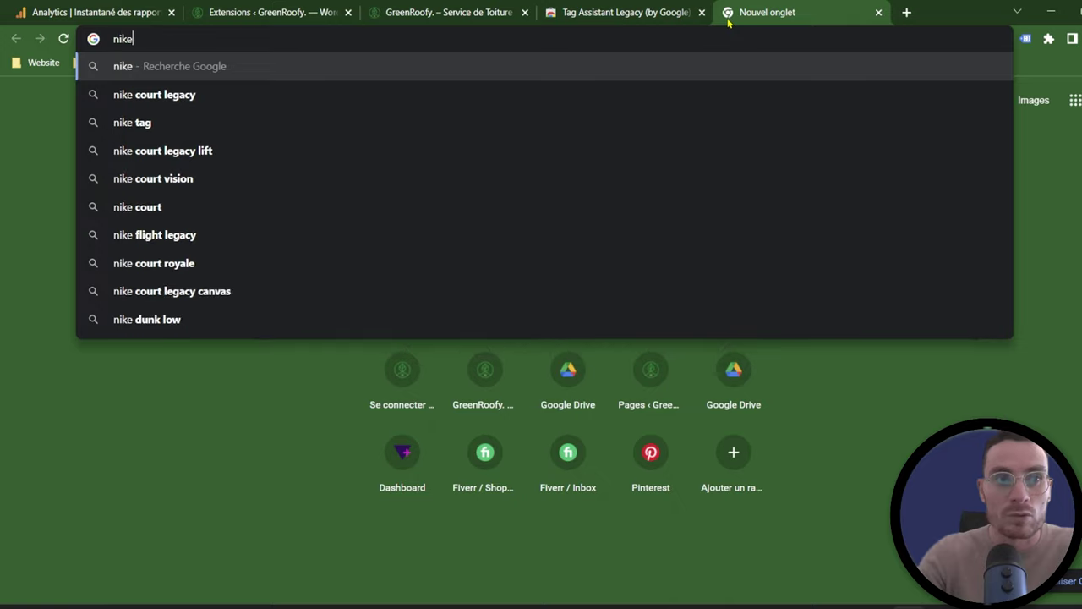
{"action": "key", "text": "Return"}
{"action": "left_click", "coordinate": [213, 516]}
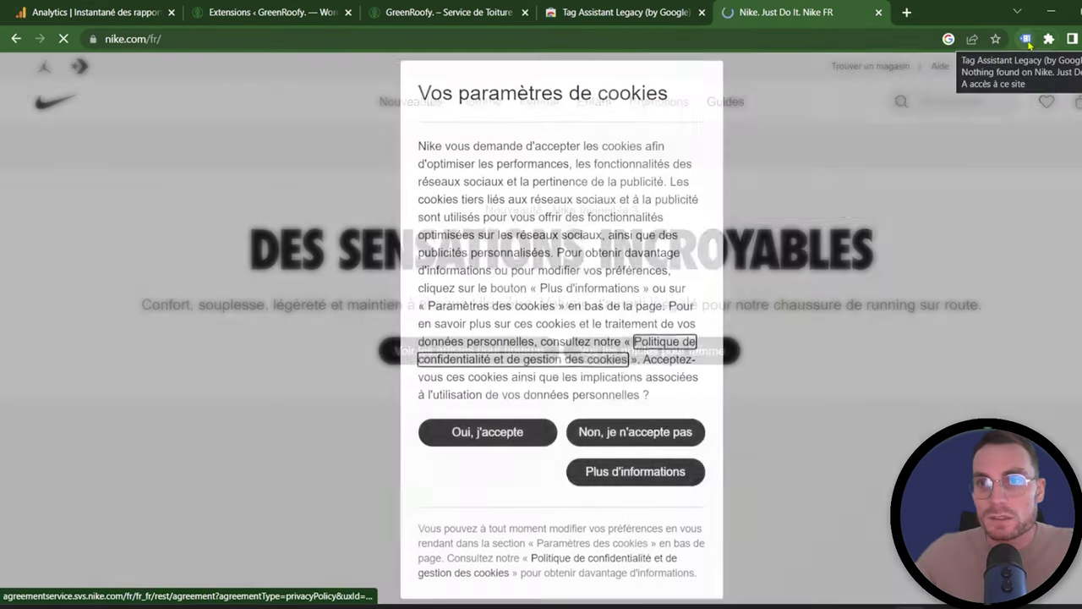
Step: Enable Tag Assistant recording on nike.com, accept the cookies, and reload the page
{"action": "left_click", "coordinate": [1025, 38]}
{"action": "left_click", "coordinate": [738, 197]}
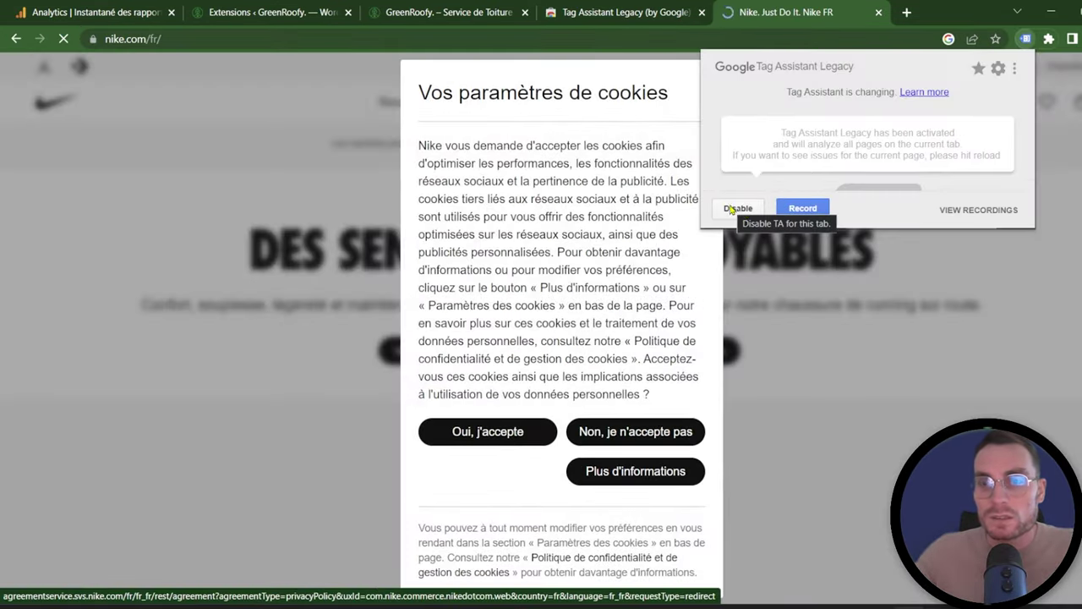
{"action": "left_click", "coordinate": [802, 208]}
{"action": "left_click", "coordinate": [488, 431]}
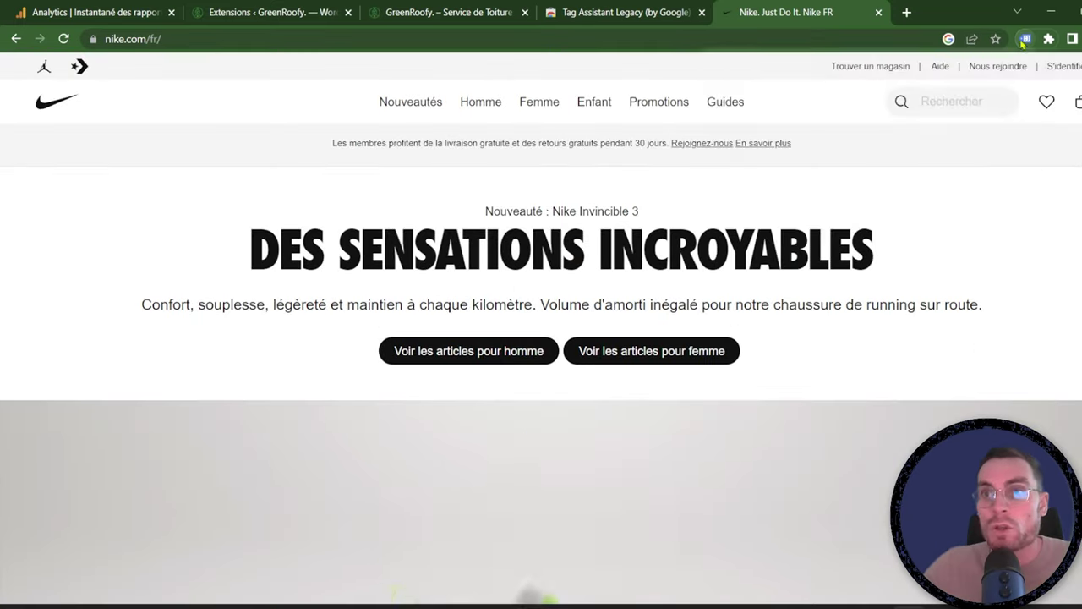
{"action": "left_click", "coordinate": [1025, 39]}
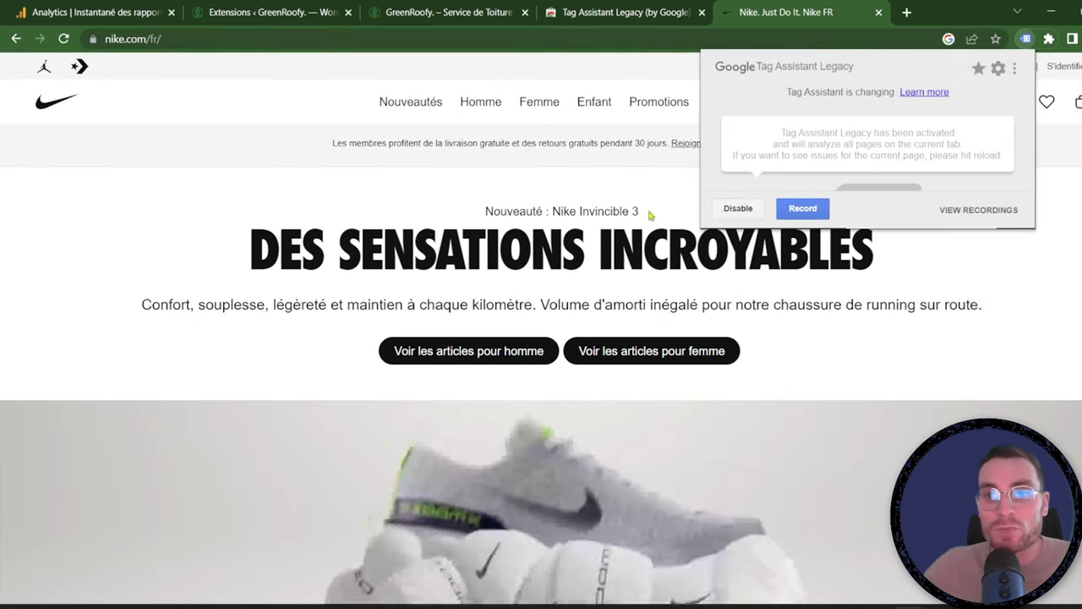
{"action": "left_click", "coordinate": [63, 39]}
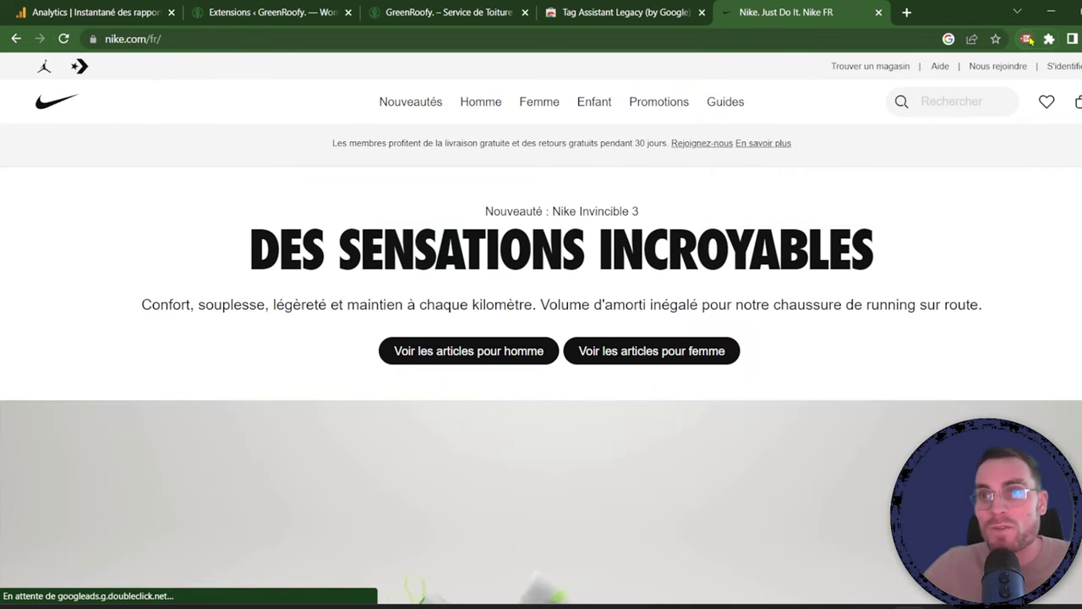
Step: Review the nike.com results (14 tags, 2 errors), then return to the Analytics realtime report
{"action": "left_click", "coordinate": [1026, 39]}
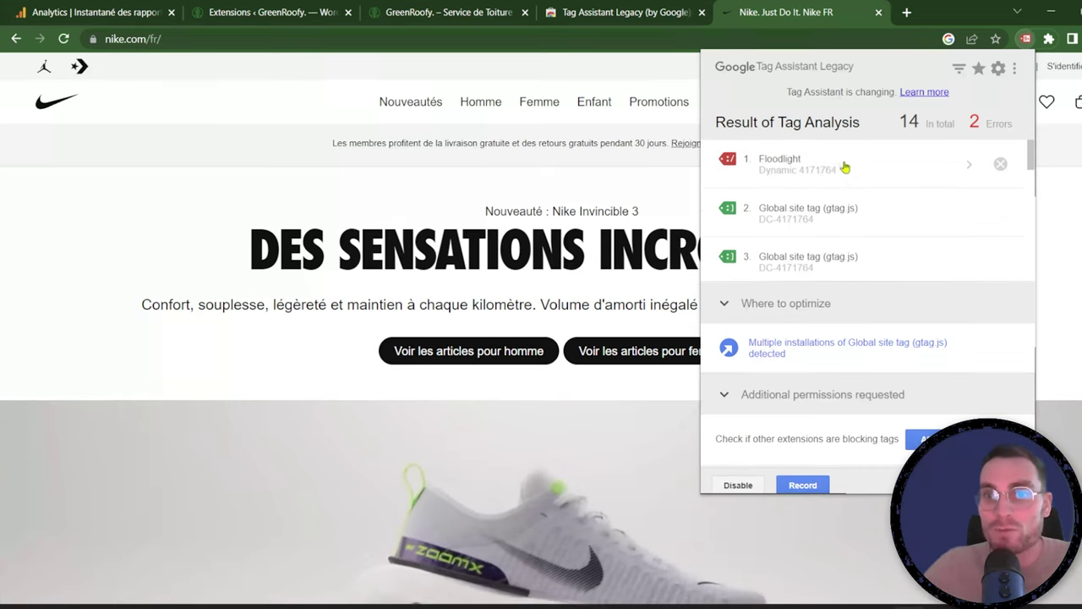
{"action": "scroll", "coordinate": [902, 195], "scroll_direction": "down", "scroll_amount": 1}
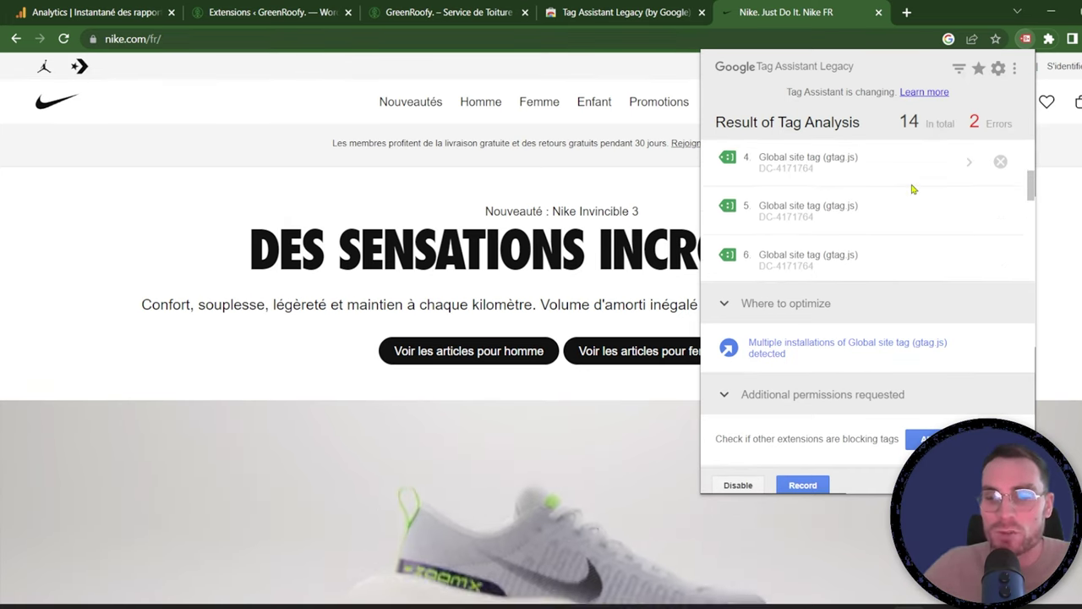
{"action": "scroll", "coordinate": [916, 184], "scroll_direction": "down", "scroll_amount": 3}
{"action": "scroll", "coordinate": [918, 185], "scroll_direction": "down", "scroll_amount": 3}
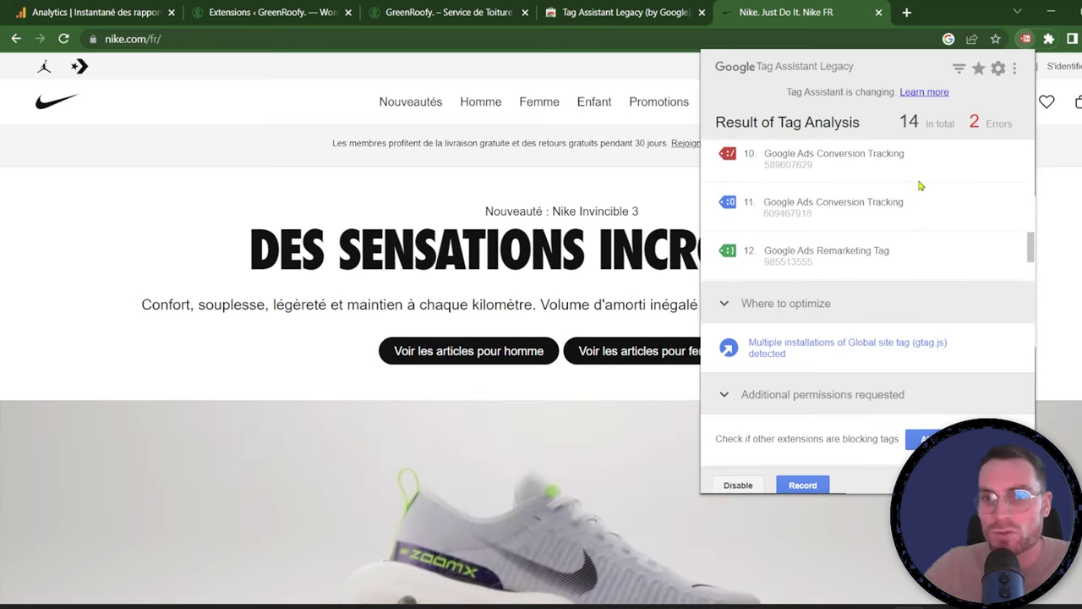
{"action": "scroll", "coordinate": [922, 187], "scroll_direction": "down", "scroll_amount": 2}
{"action": "scroll", "coordinate": [924, 190], "scroll_direction": "down", "scroll_amount": 1}
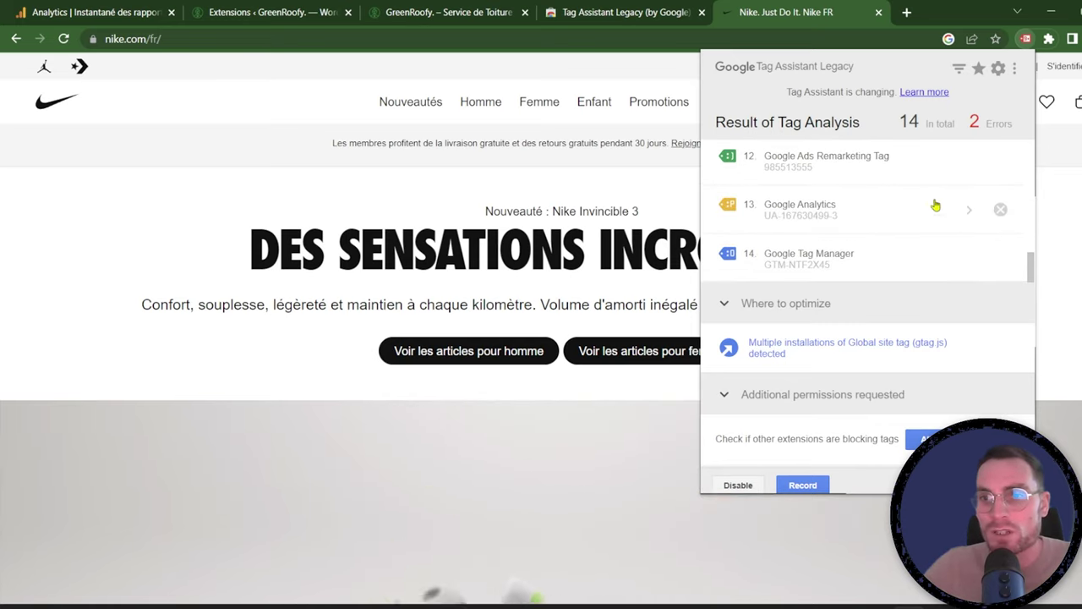
{"action": "scroll", "coordinate": [916, 244], "scroll_direction": "up", "scroll_amount": 1}
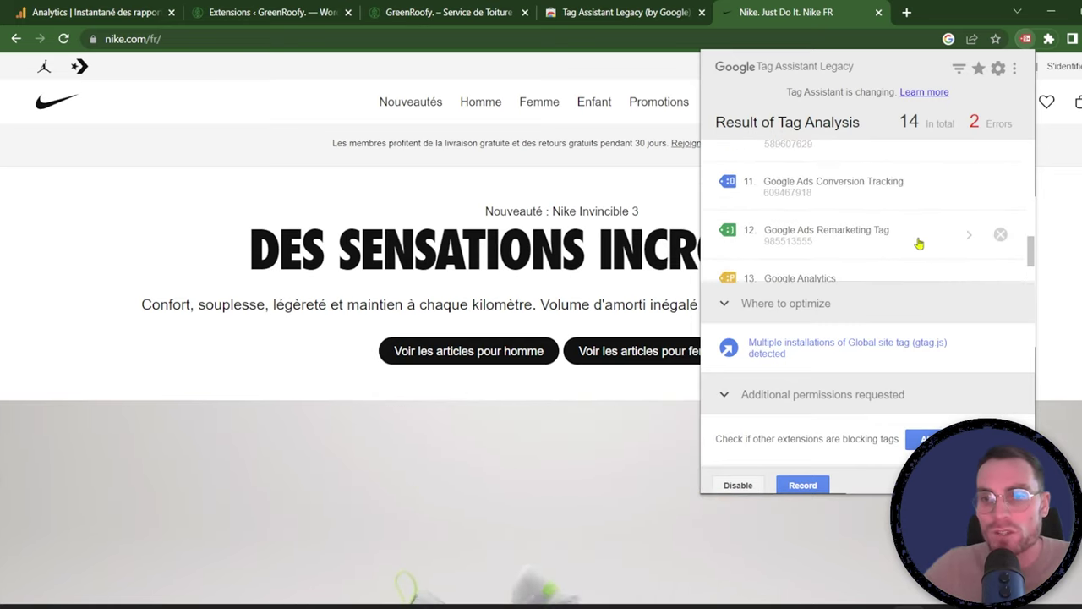
{"action": "left_click", "coordinate": [116, 15]}
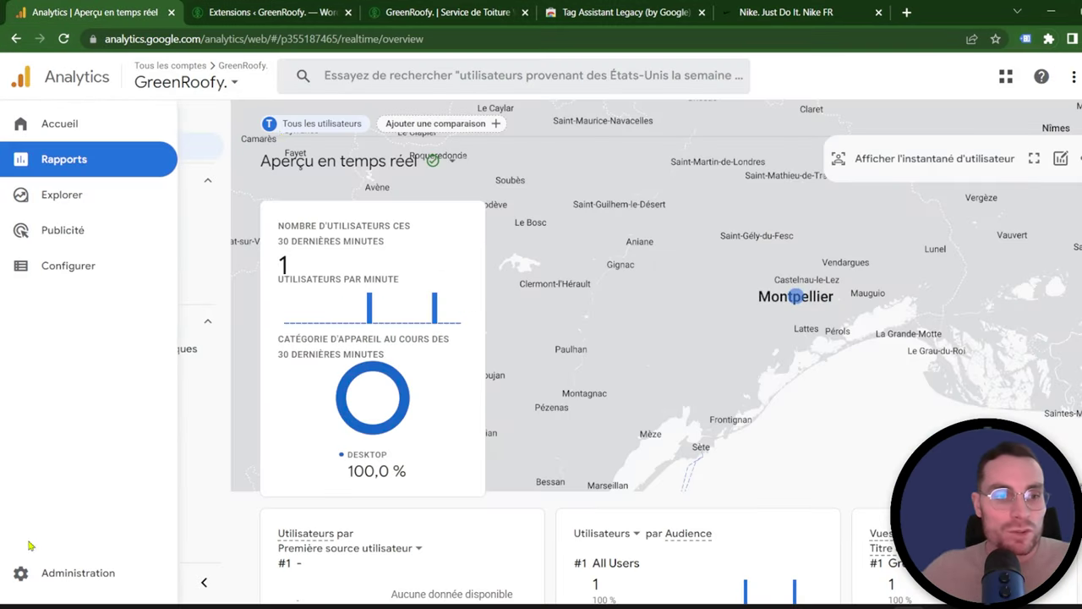
Step: Open the GreenRoofy web stream details from the Analytics property's data streams
{"action": "left_click", "coordinate": [74, 583]}
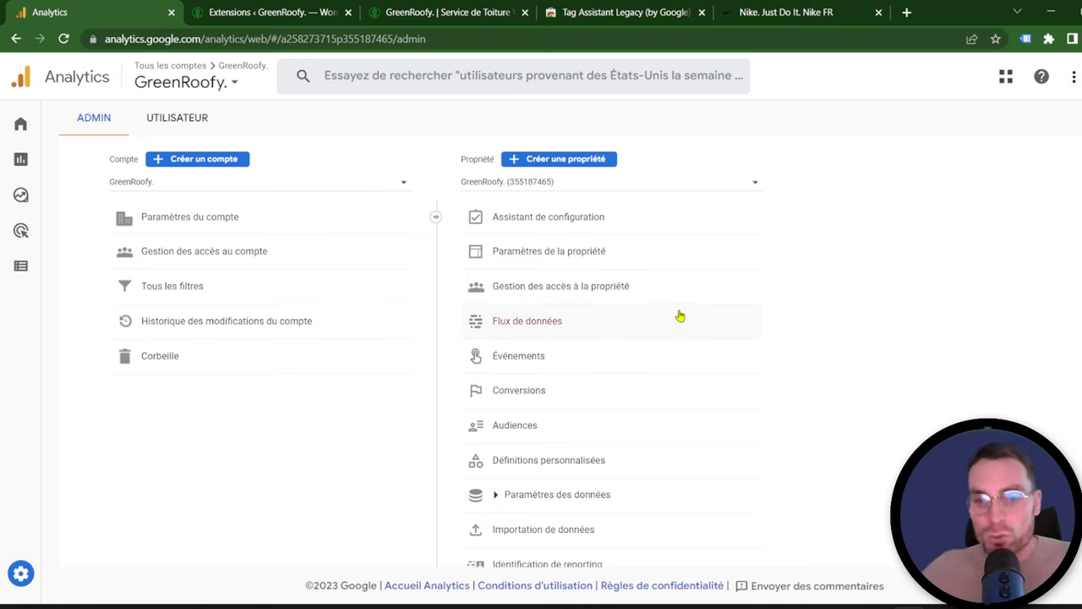
{"action": "scroll", "coordinate": [679, 317], "scroll_direction": "down", "scroll_amount": 4}
{"action": "scroll", "coordinate": [679, 321], "scroll_direction": "up", "scroll_amount": 4}
{"action": "left_click", "coordinate": [541, 322]}
{"action": "left_click", "coordinate": [747, 272]}
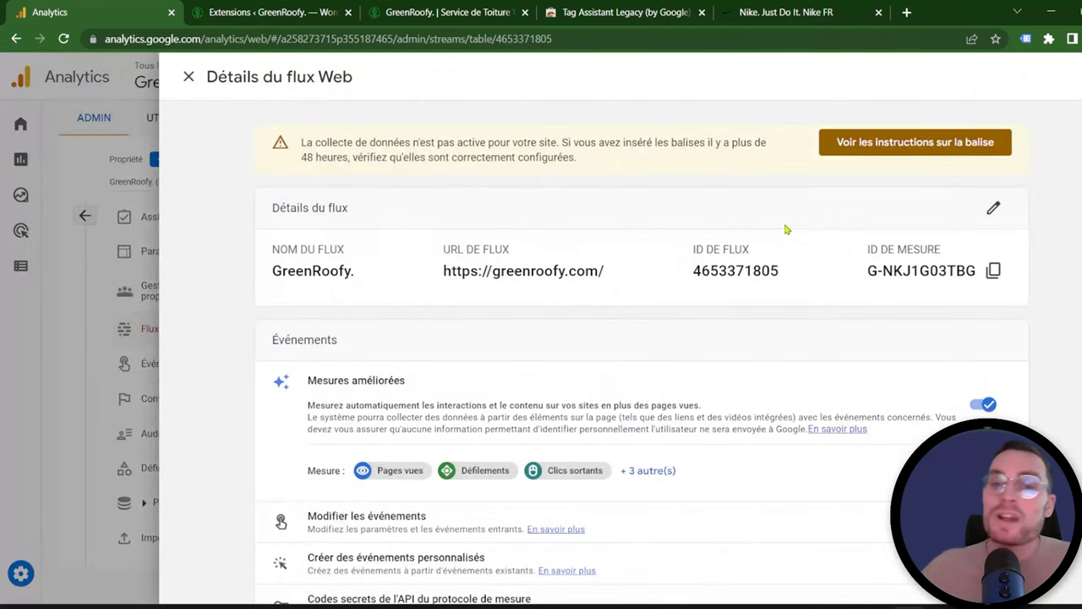
{"action": "scroll", "coordinate": [782, 232], "scroll_direction": "down", "scroll_amount": 3}
{"action": "scroll", "coordinate": [771, 241], "scroll_direction": "up", "scroll_amount": 3}
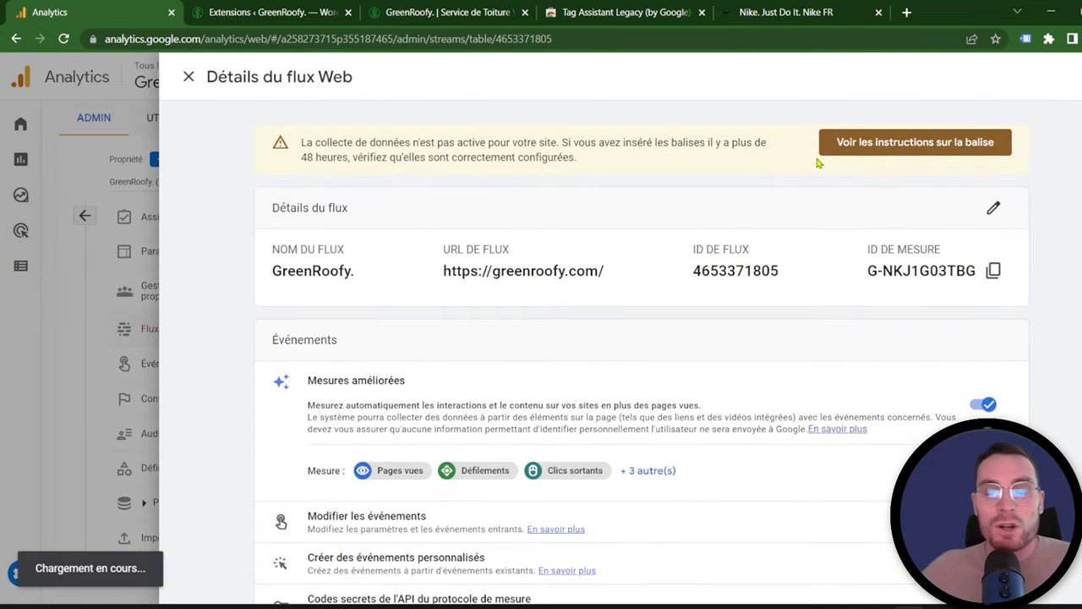
Step: Copy the stream's gtag.js snippet from the Intégrer manuellement installation instructions
{"action": "left_click", "coordinate": [824, 151]}
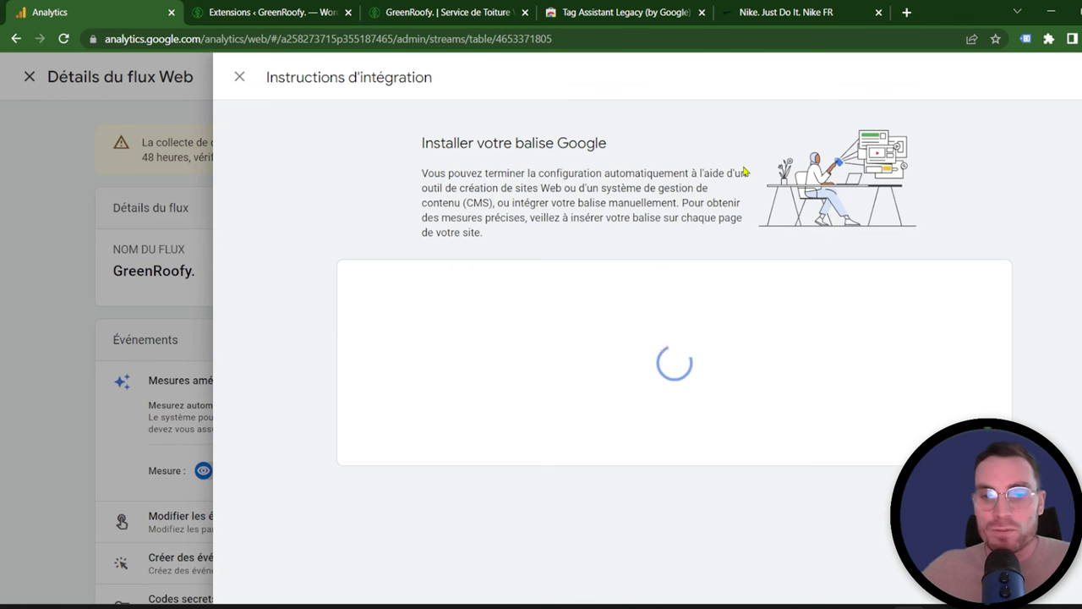
{"action": "left_click", "coordinate": [837, 281]}
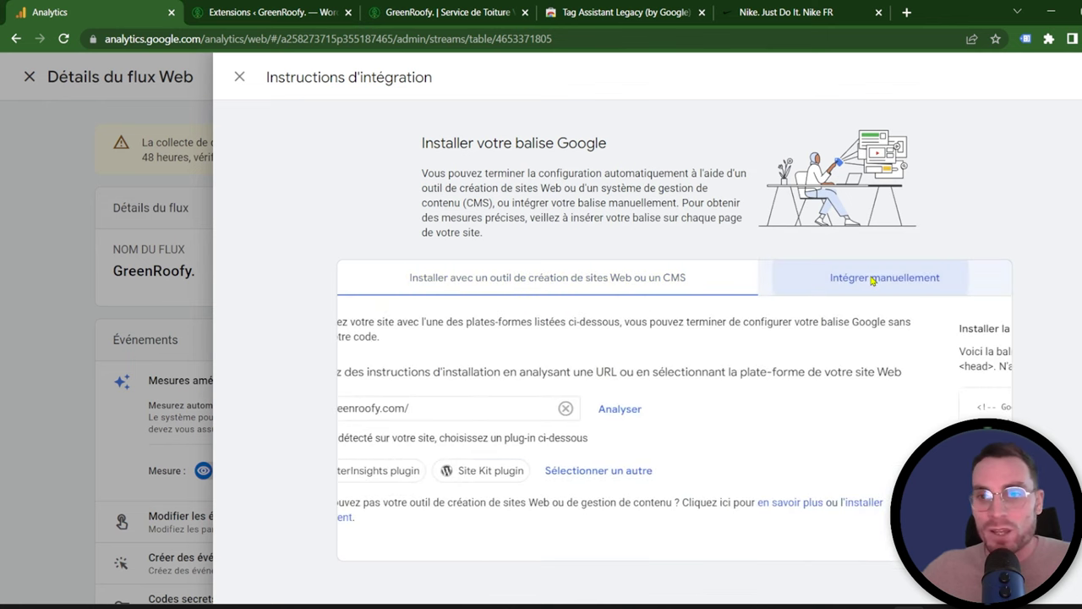
{"action": "scroll", "coordinate": [472, 355], "scroll_direction": "down", "scroll_amount": 1}
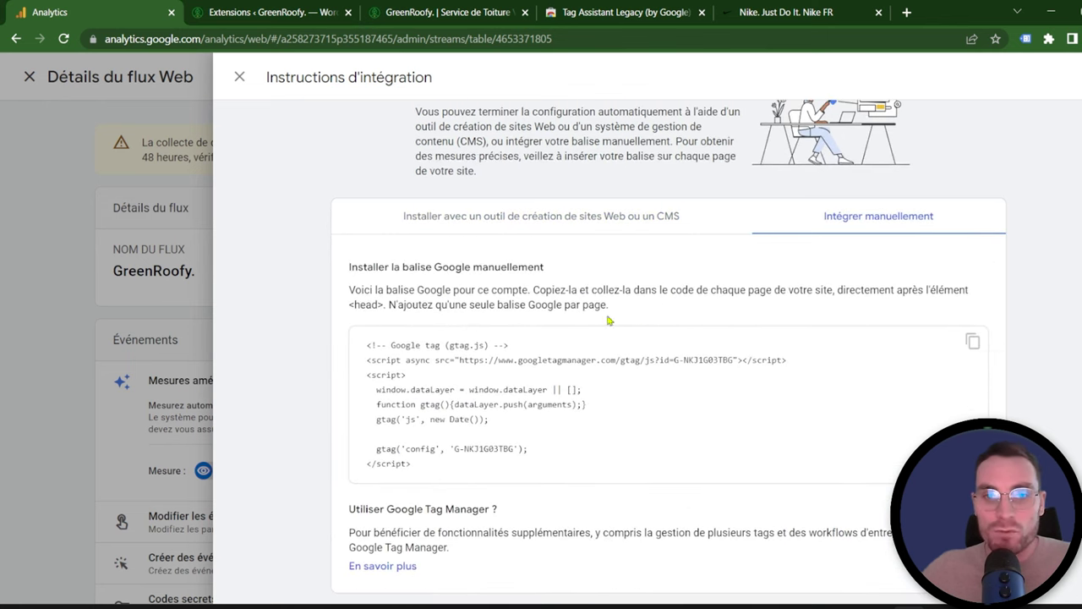
{"action": "scroll", "coordinate": [522, 334], "scroll_direction": "up", "scroll_amount": 1}
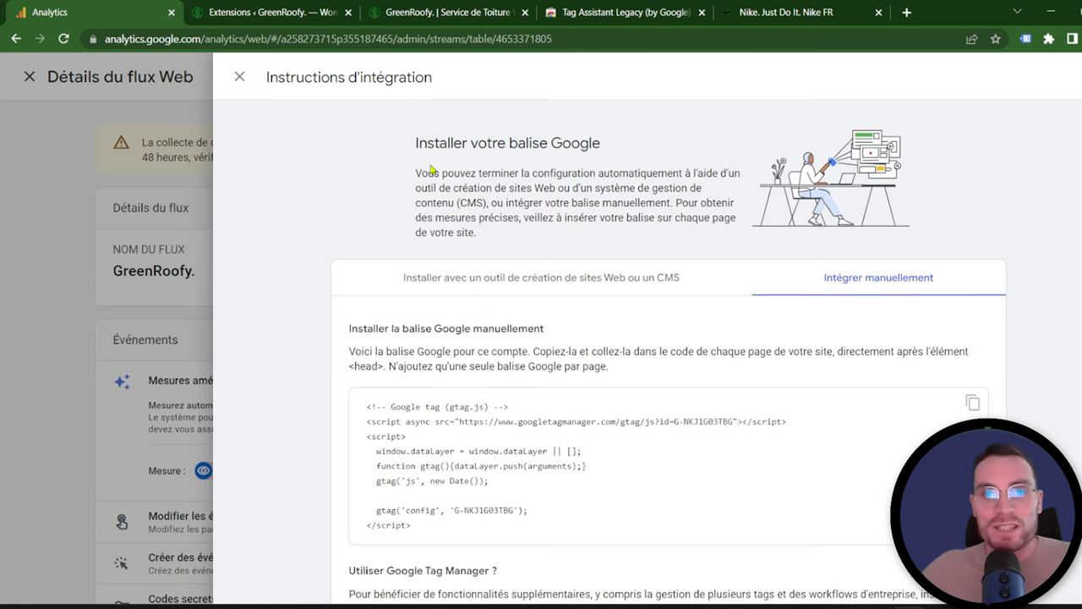
{"action": "scroll", "coordinate": [429, 138], "scroll_direction": "down", "scroll_amount": 1}
{"action": "left_click", "coordinate": [973, 340]}
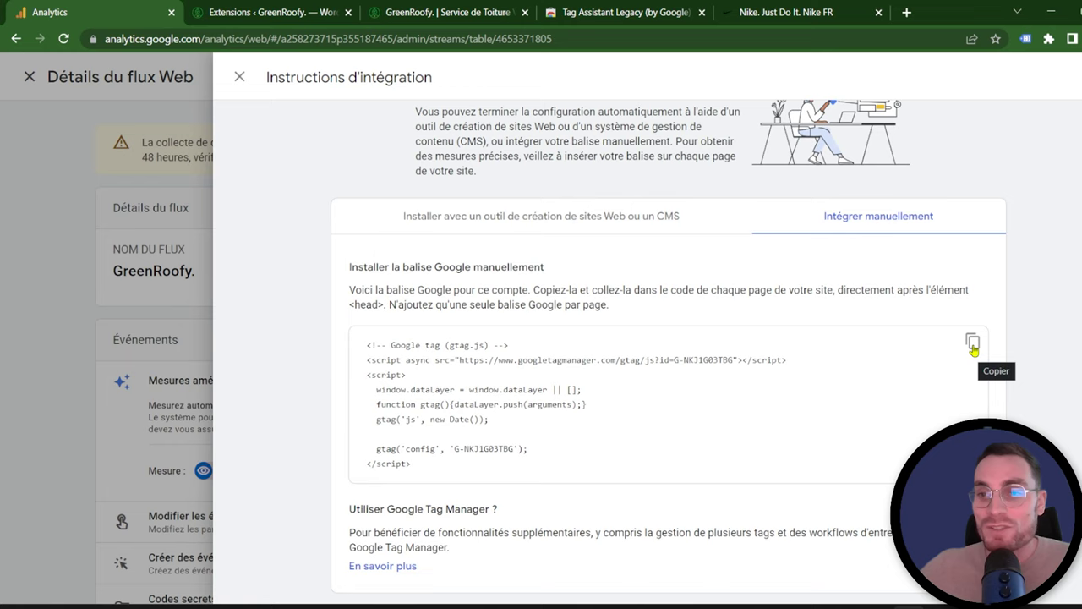
{"action": "left_click", "coordinate": [973, 348]}
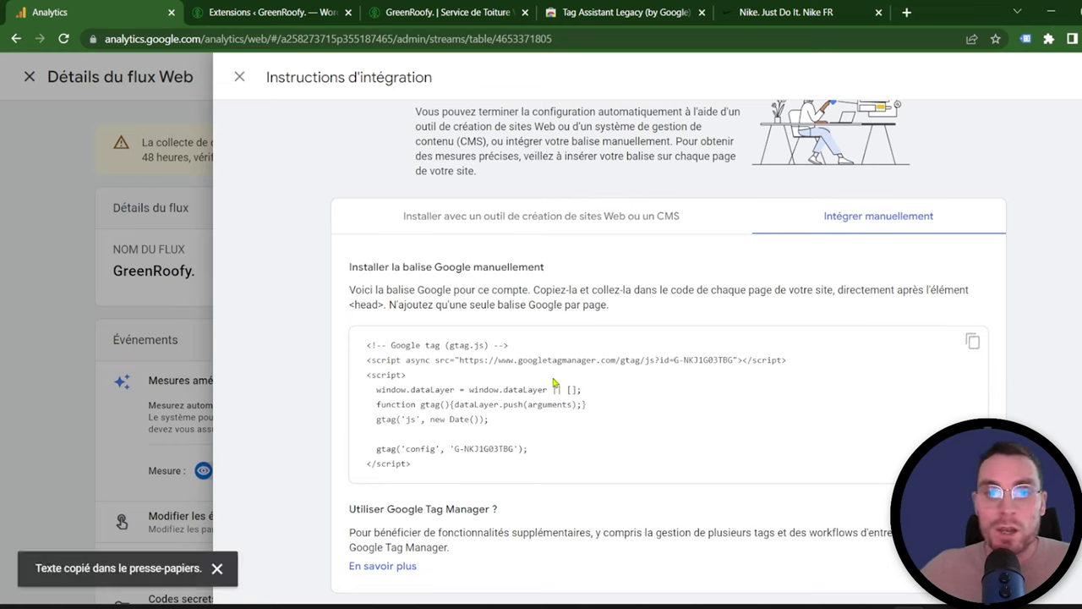
{"action": "left_click", "coordinate": [283, 7]}
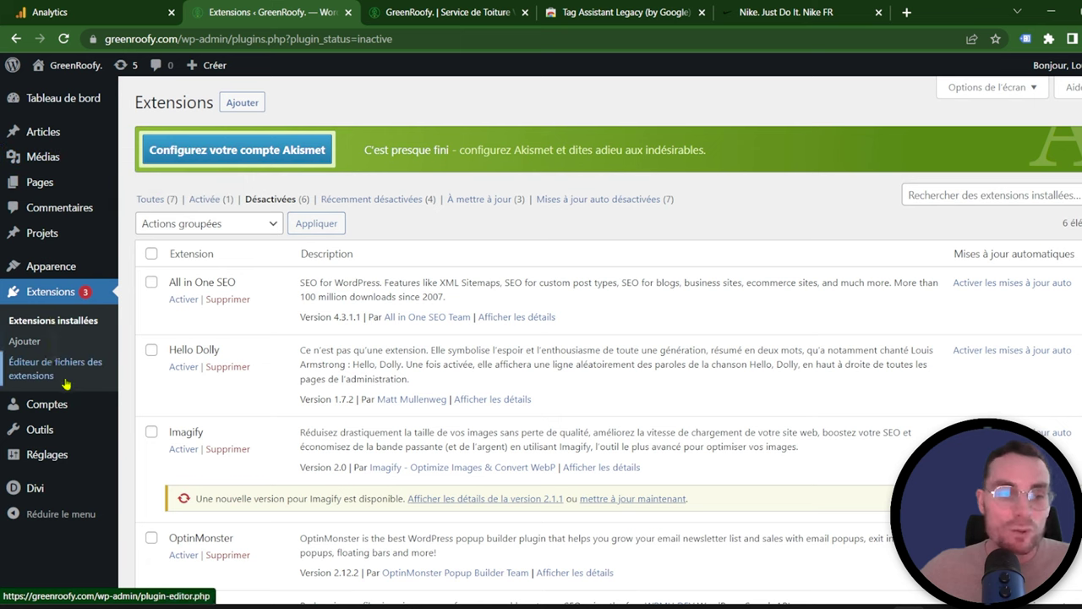
Step: Paste the Google tag snippet into Divi's <head> integration code and save the theme options
{"action": "left_click", "coordinate": [40, 494]}
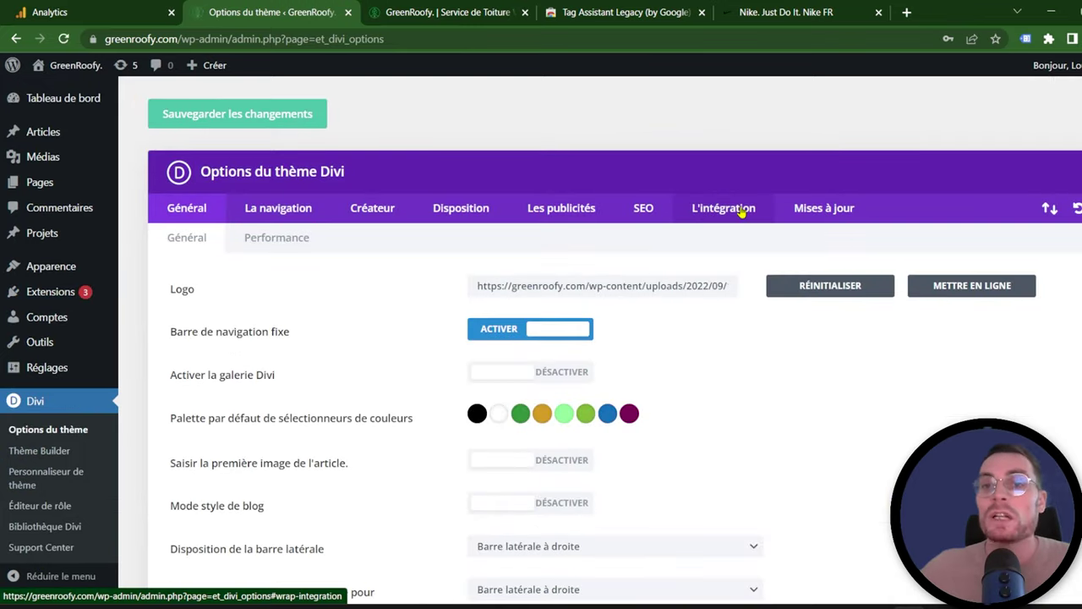
{"action": "left_click", "coordinate": [740, 213]}
{"action": "scroll", "coordinate": [735, 253], "scroll_direction": "down", "scroll_amount": 2}
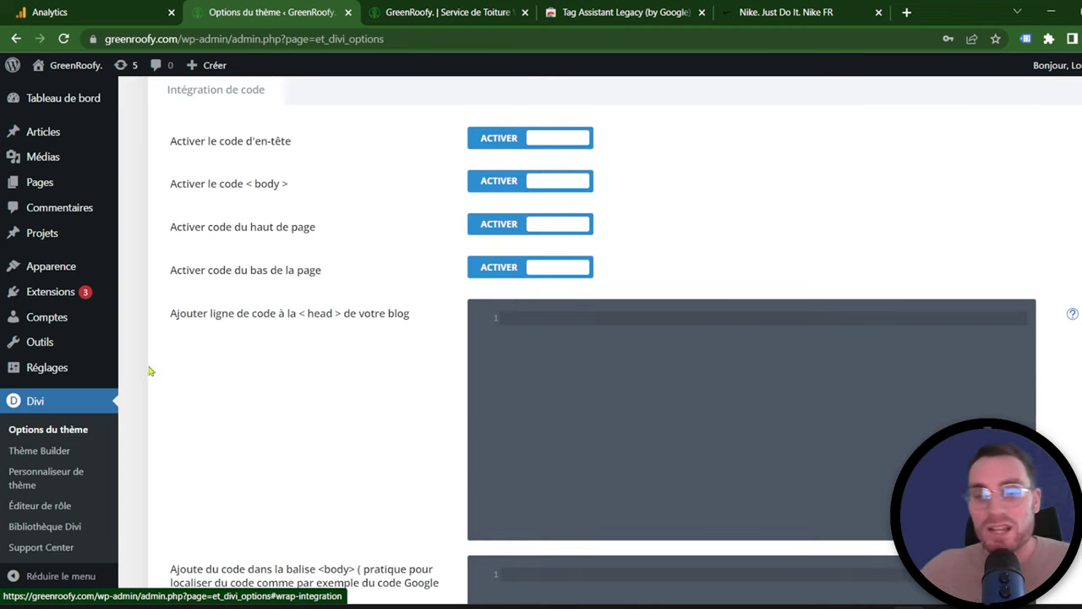
{"action": "scroll", "coordinate": [646, 416], "scroll_direction": "up", "scroll_amount": 2}
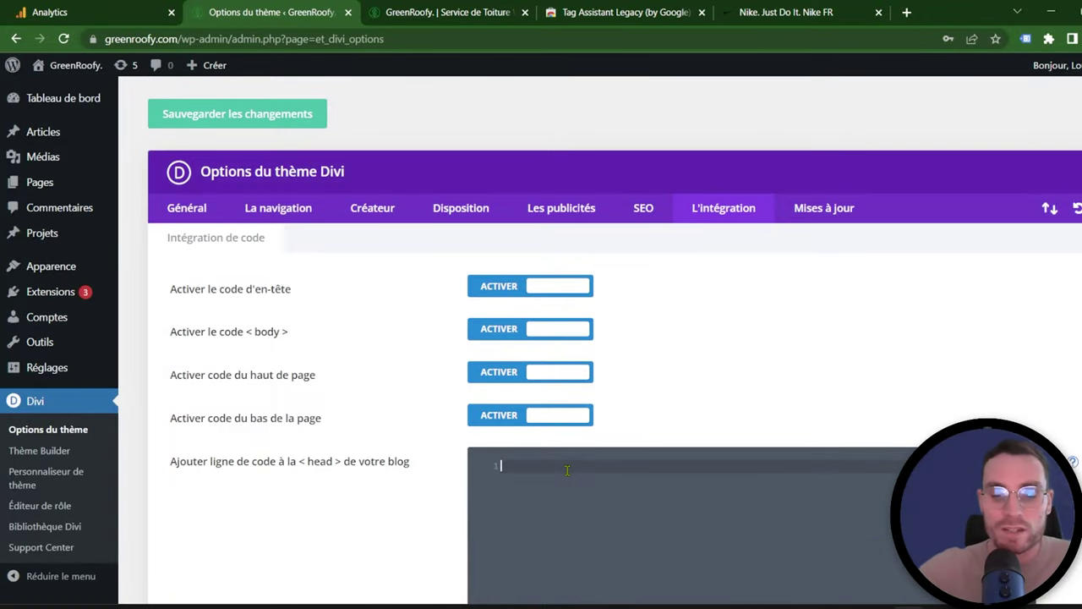
{"action": "key", "text": "ctrl+v"}
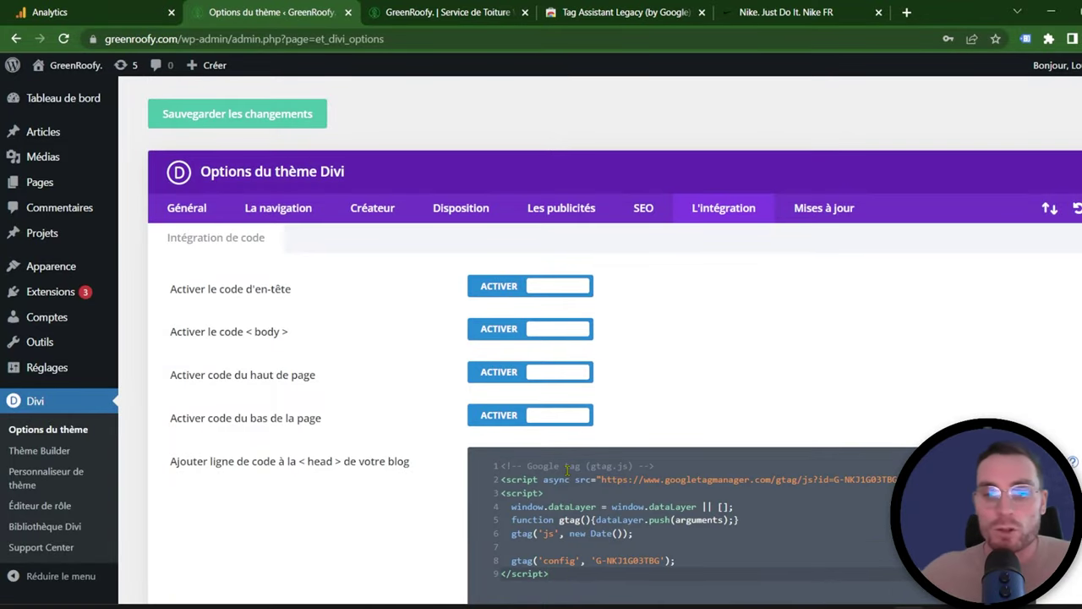
{"action": "scroll", "coordinate": [790, 352], "scroll_direction": "down", "scroll_amount": 2}
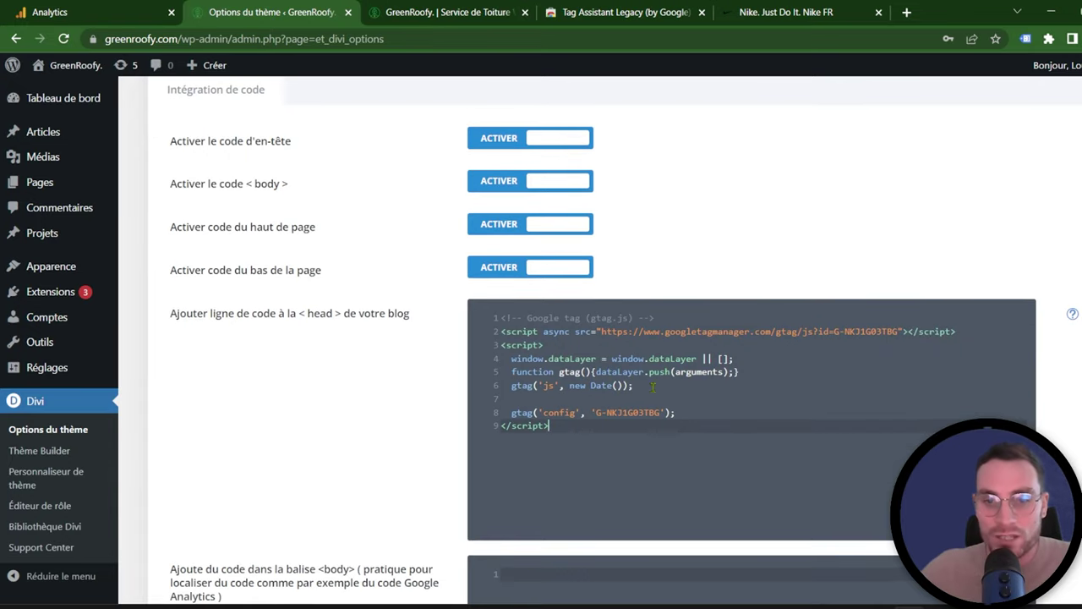
{"action": "scroll", "coordinate": [1044, 301], "scroll_direction": "down", "scroll_amount": 11}
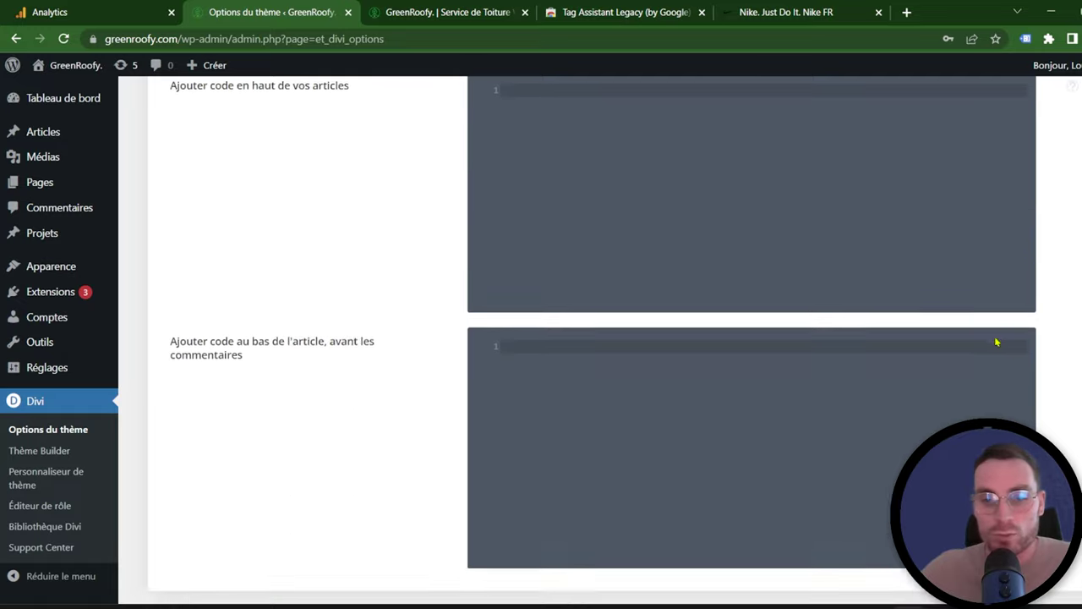
{"action": "left_click", "coordinate": [269, 551]}
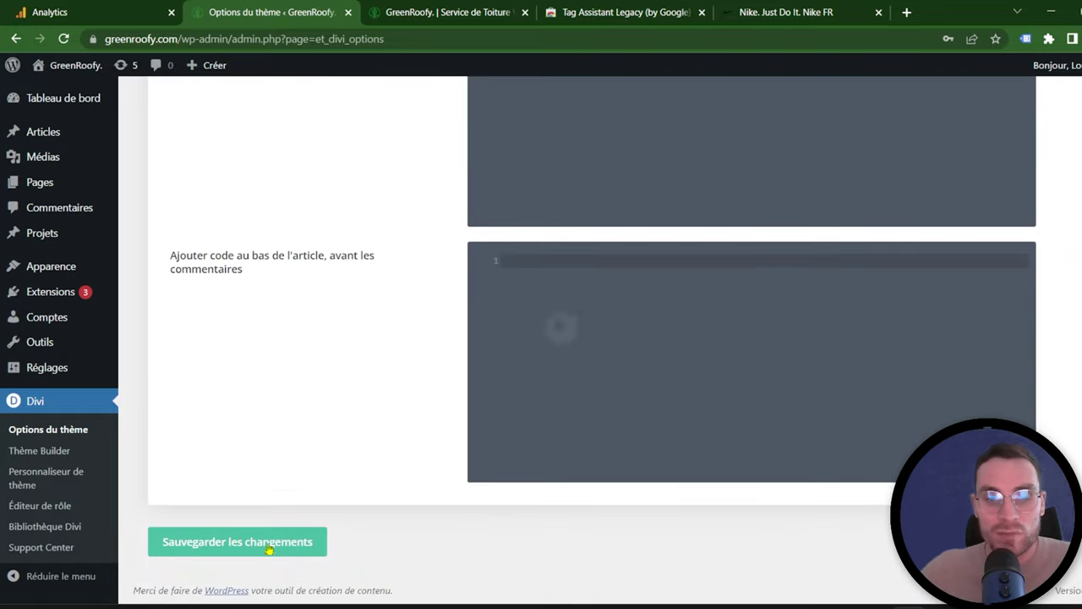
{"action": "scroll", "coordinate": [623, 350], "scroll_direction": "up", "scroll_amount": 9}
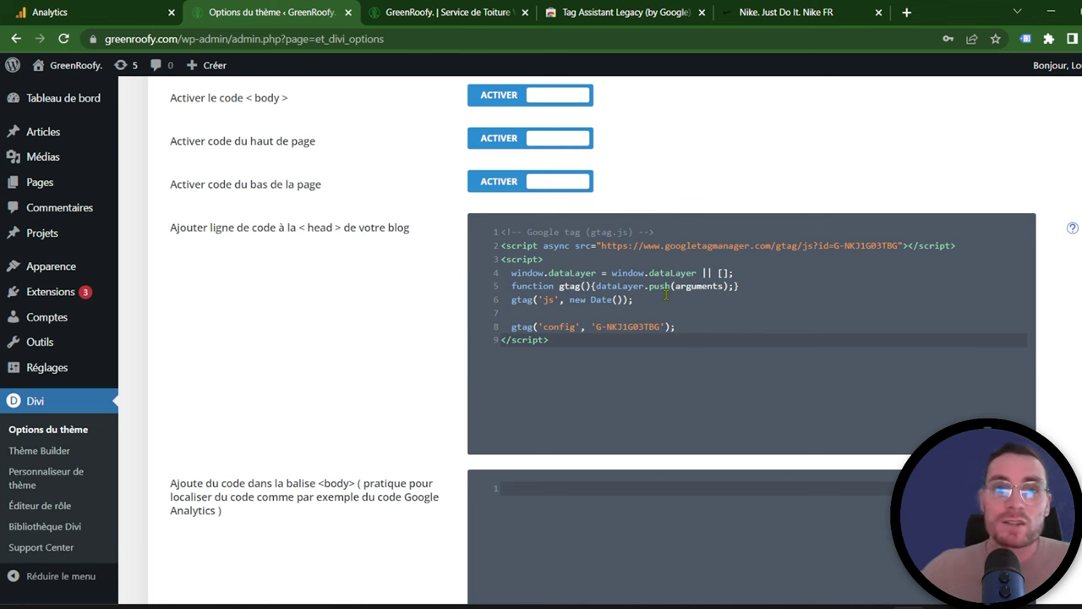
Step: Reload the GreenRoofy homepage and check it from top to bottom
{"action": "left_click", "coordinate": [390, 10]}
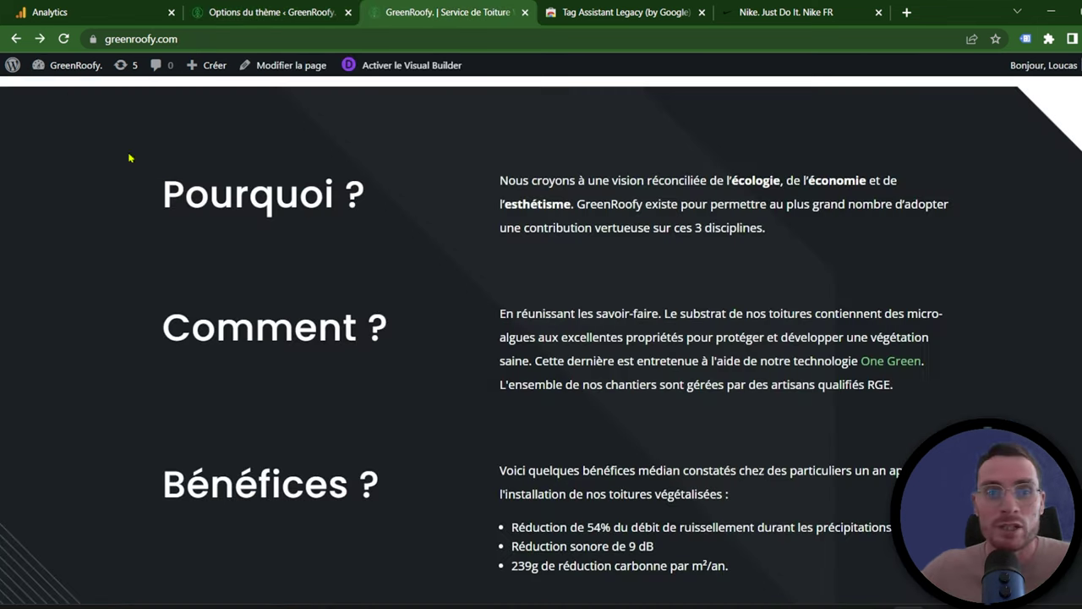
{"action": "left_click", "coordinate": [63, 39]}
{"action": "scroll", "coordinate": [761, 265], "scroll_direction": "down", "scroll_amount": 12}
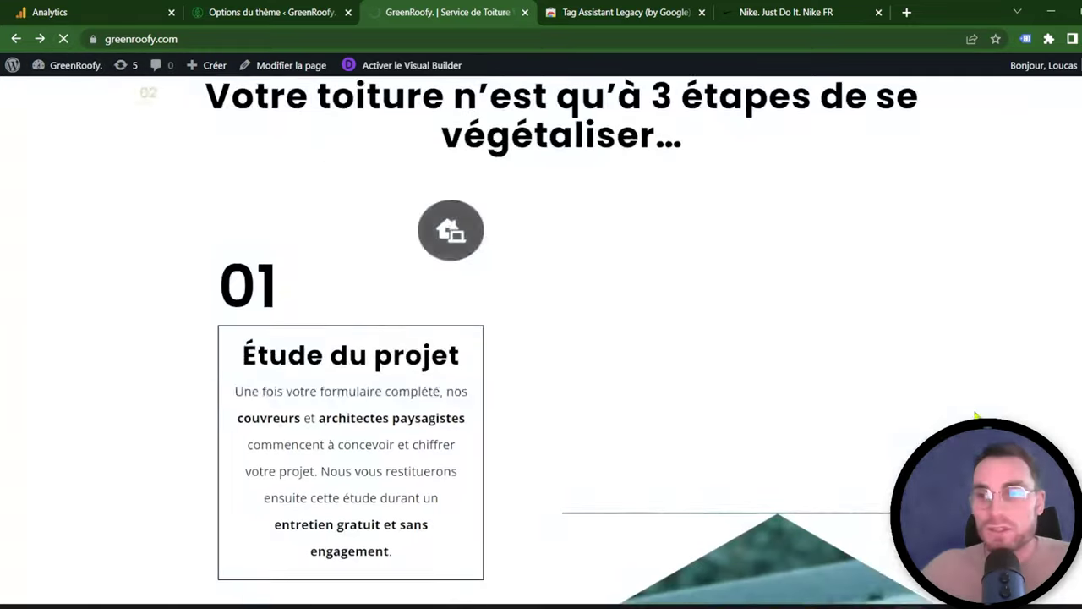
{"action": "scroll", "coordinate": [541, 338], "scroll_direction": "down", "scroll_amount": 10}
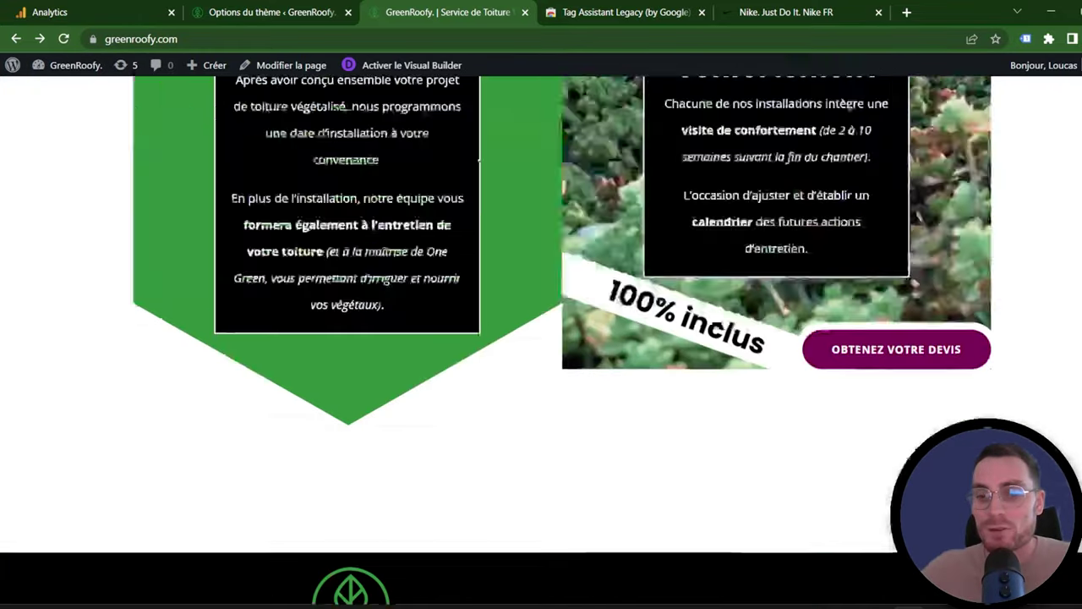
{"action": "key", "text": "Home"}
Step: Close the stream panels and open the realtime report, which shows one active user
{"action": "left_click", "coordinate": [157, 12]}
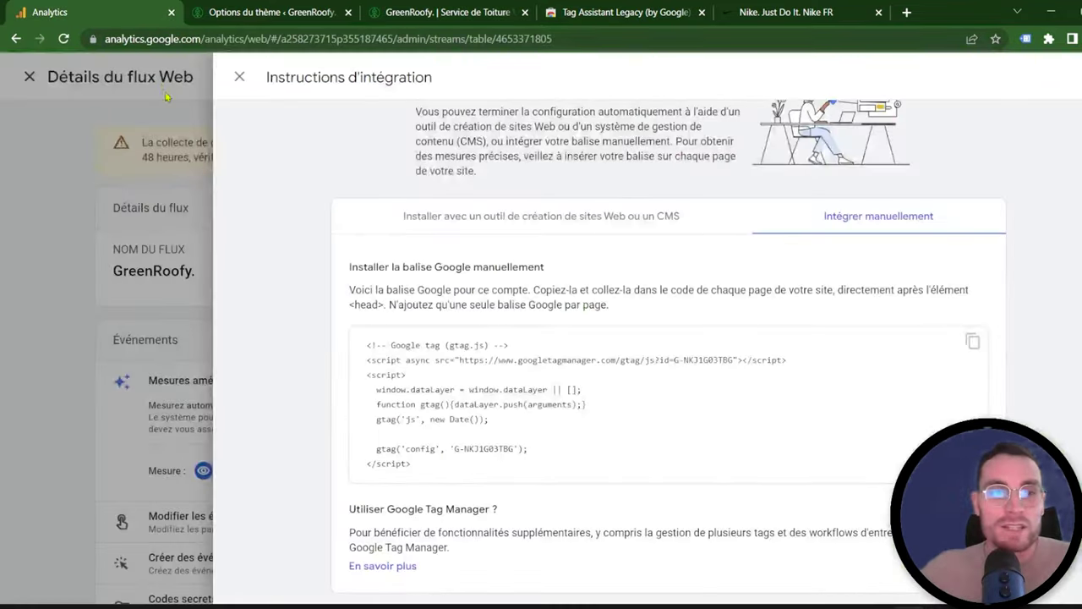
{"action": "left_click", "coordinate": [239, 79]}
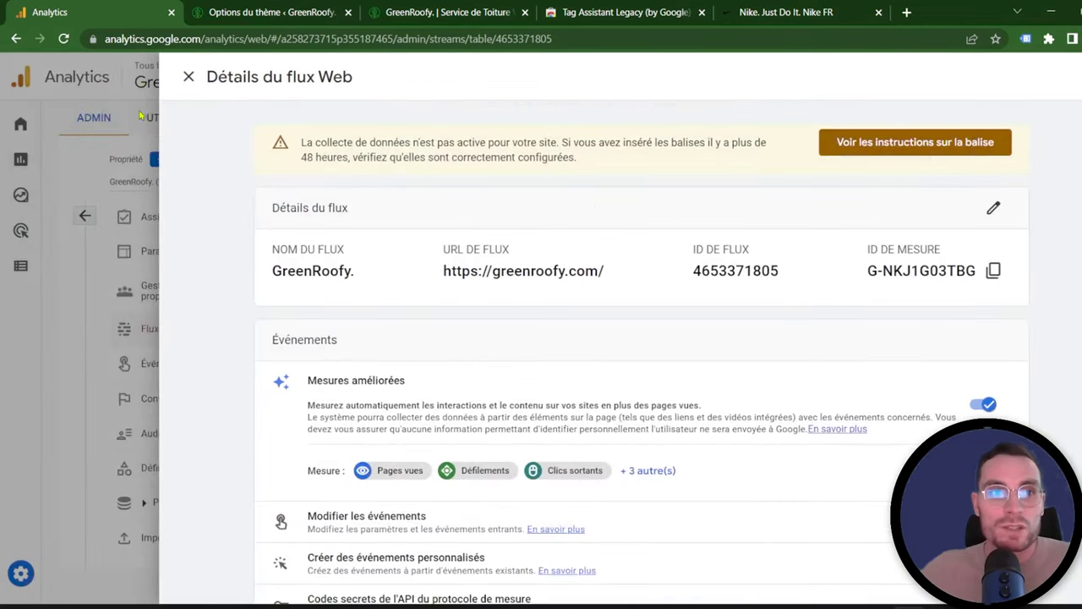
{"action": "left_click", "coordinate": [188, 78]}
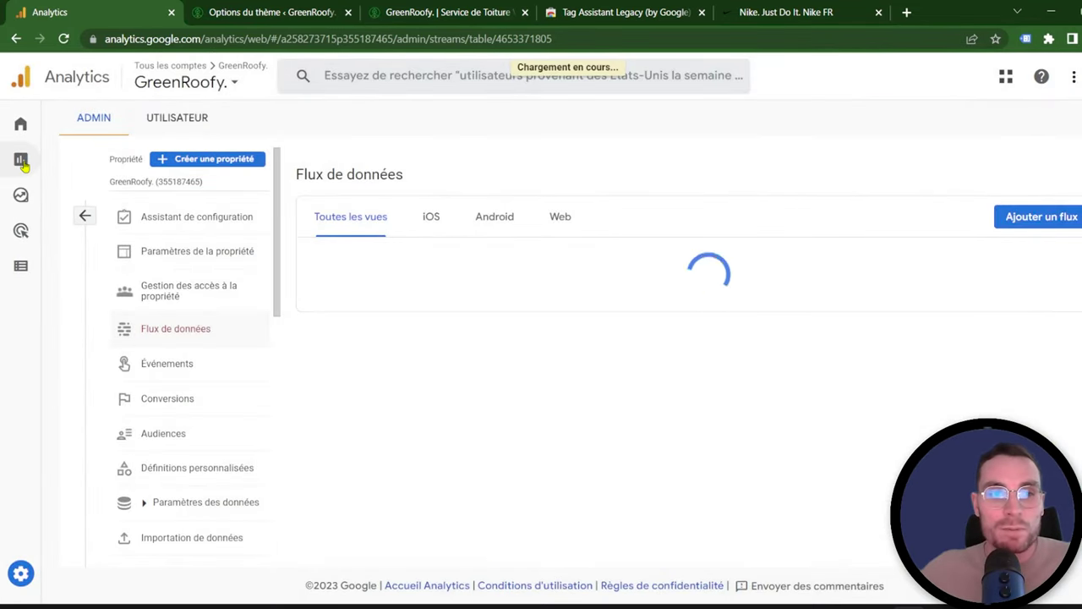
{"action": "left_click", "coordinate": [24, 164]}
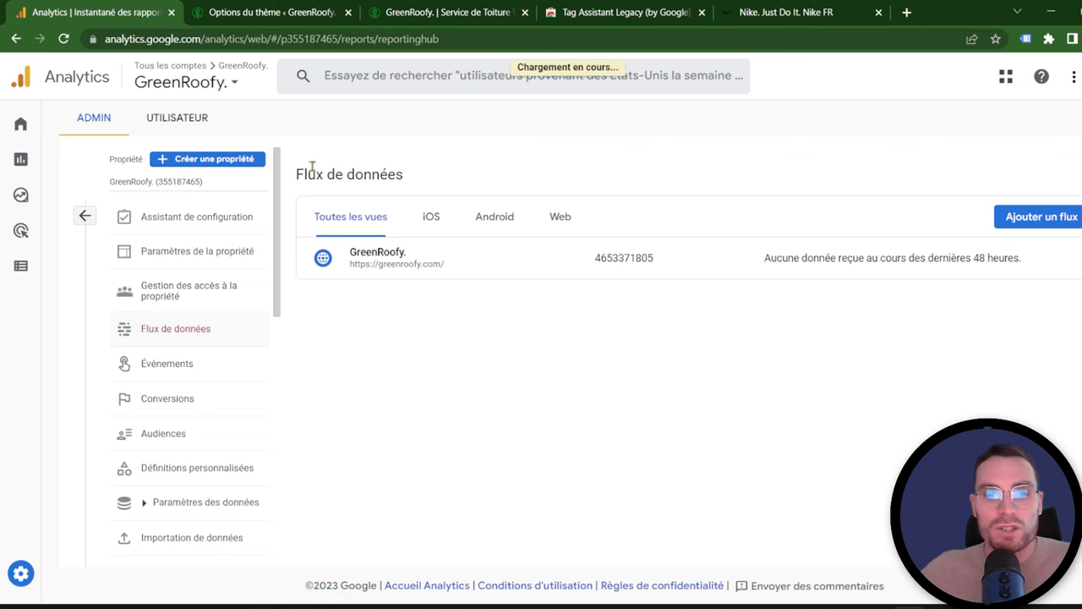
{"action": "left_click", "coordinate": [83, 150]}
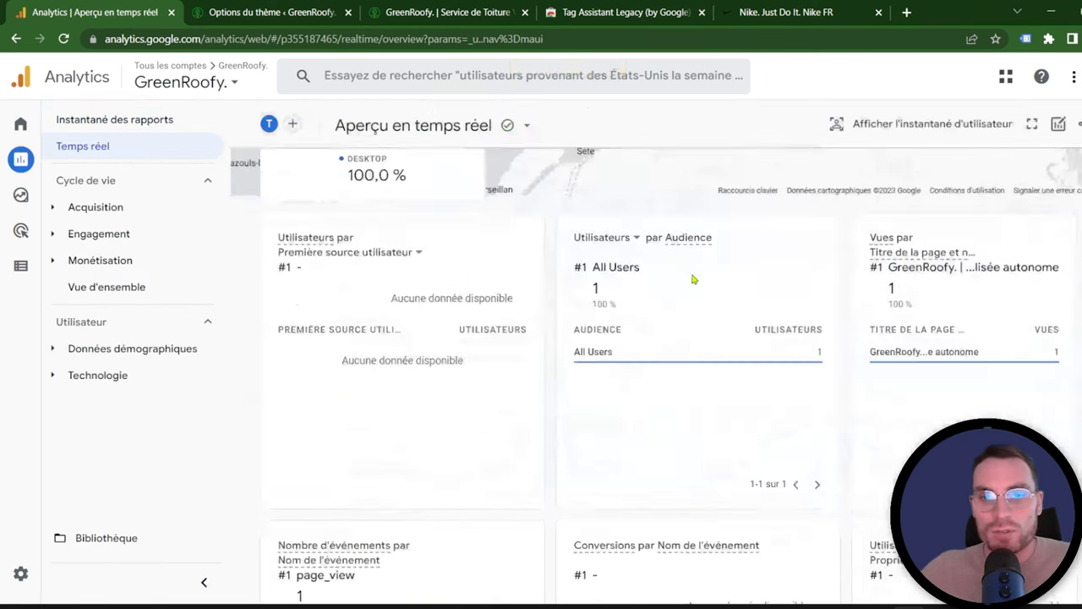
{"action": "scroll", "coordinate": [681, 281], "scroll_direction": "down", "scroll_amount": 5}
{"action": "scroll", "coordinate": [682, 282], "scroll_direction": "up", "scroll_amount": 2}
{"action": "scroll", "coordinate": [485, 295], "scroll_direction": "up", "scroll_amount": 2}
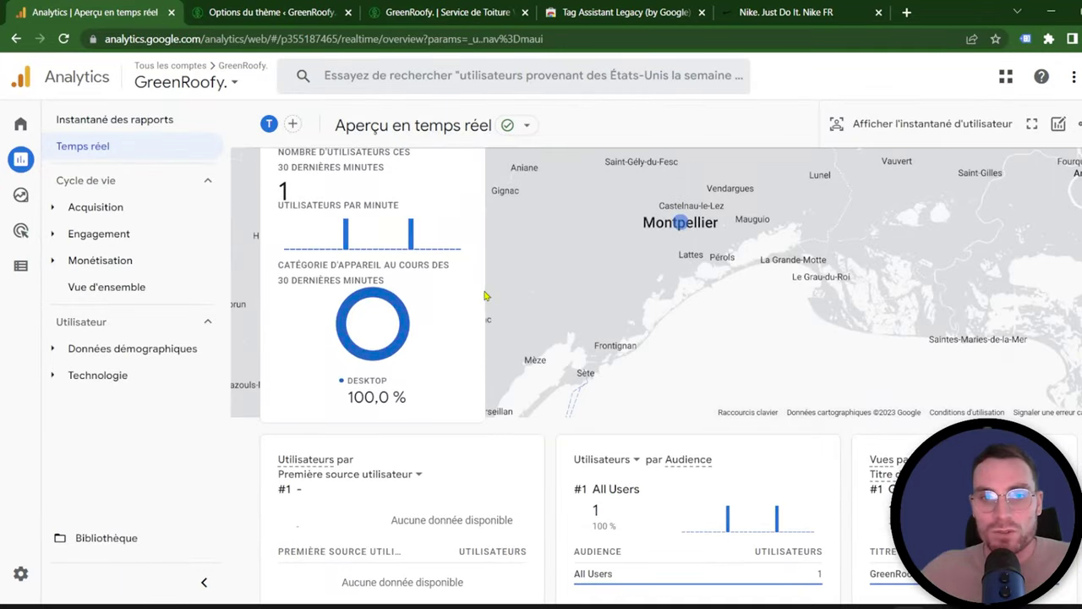
{"action": "scroll", "coordinate": [546, 335], "scroll_direction": "down", "scroll_amount": 8}
{"action": "scroll", "coordinate": [541, 338], "scroll_direction": "up", "scroll_amount": 5}
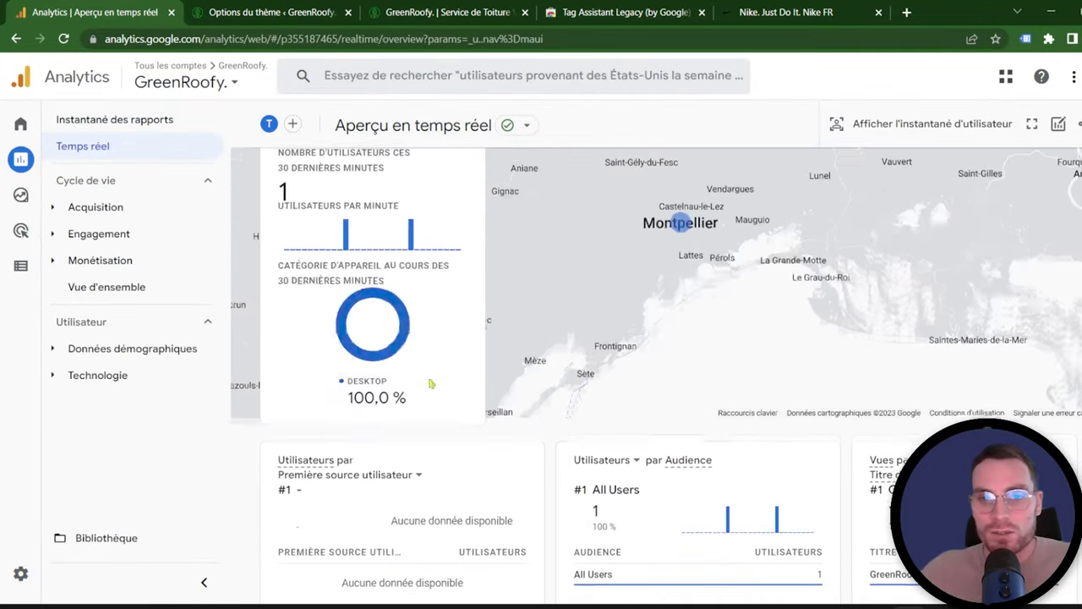
{"action": "scroll", "coordinate": [507, 308], "scroll_direction": "up", "scroll_amount": 1}
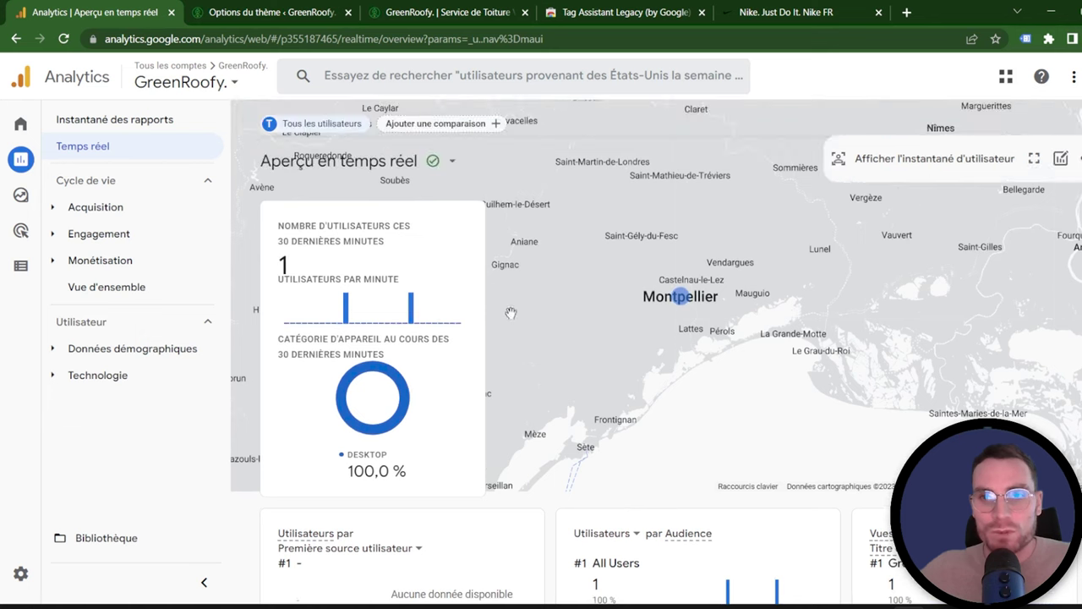
Step: Add a Montpellier city comparison to the realtime report
{"action": "left_click", "coordinate": [694, 299]}
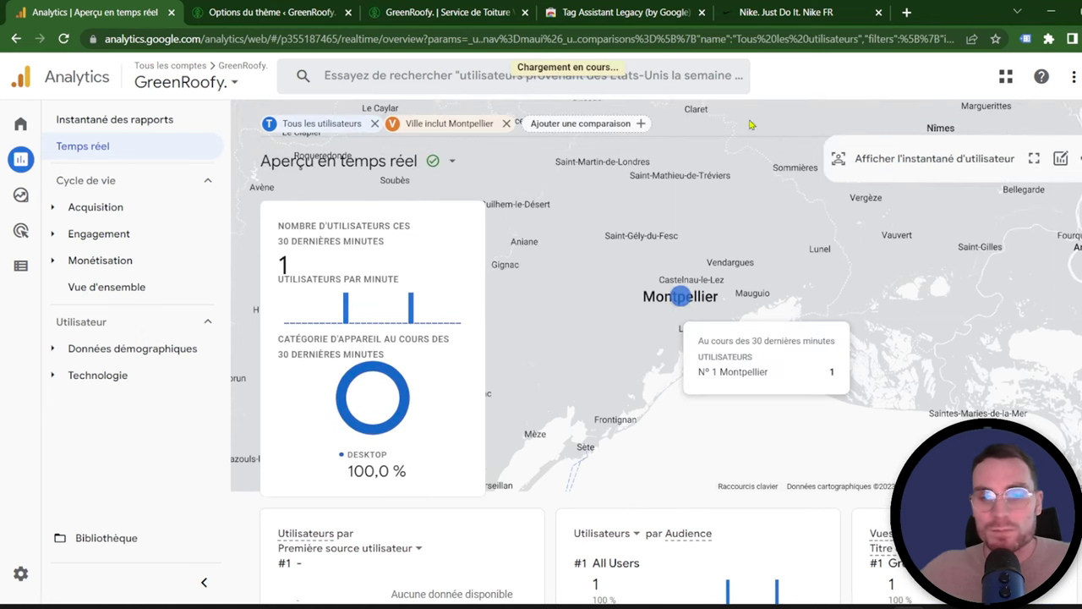
{"action": "mouse_move", "coordinate": [632, 307]}
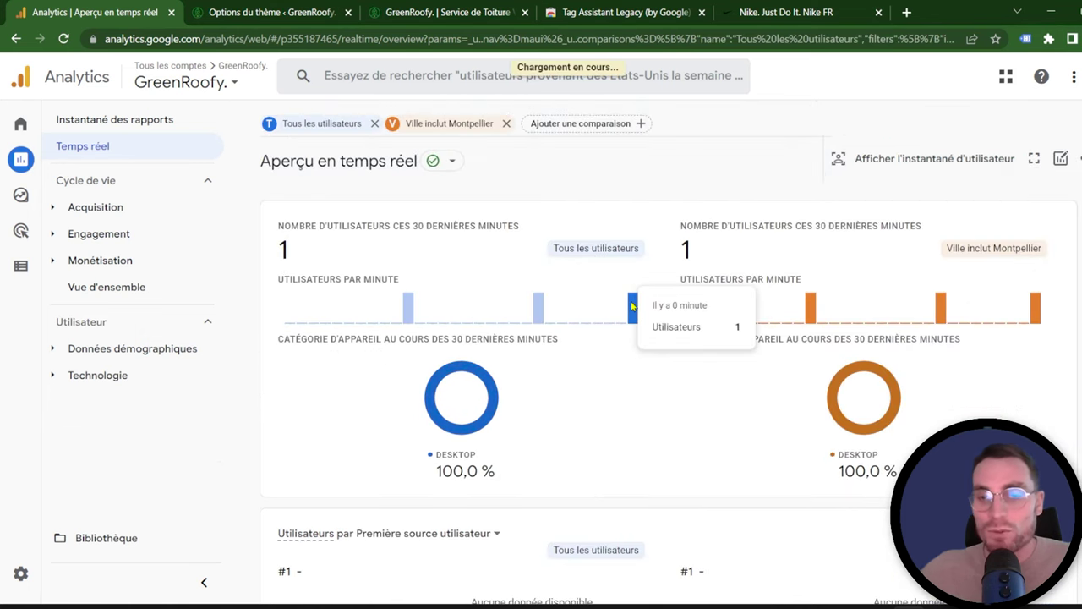
{"action": "scroll", "coordinate": [639, 300], "scroll_direction": "down", "scroll_amount": 3}
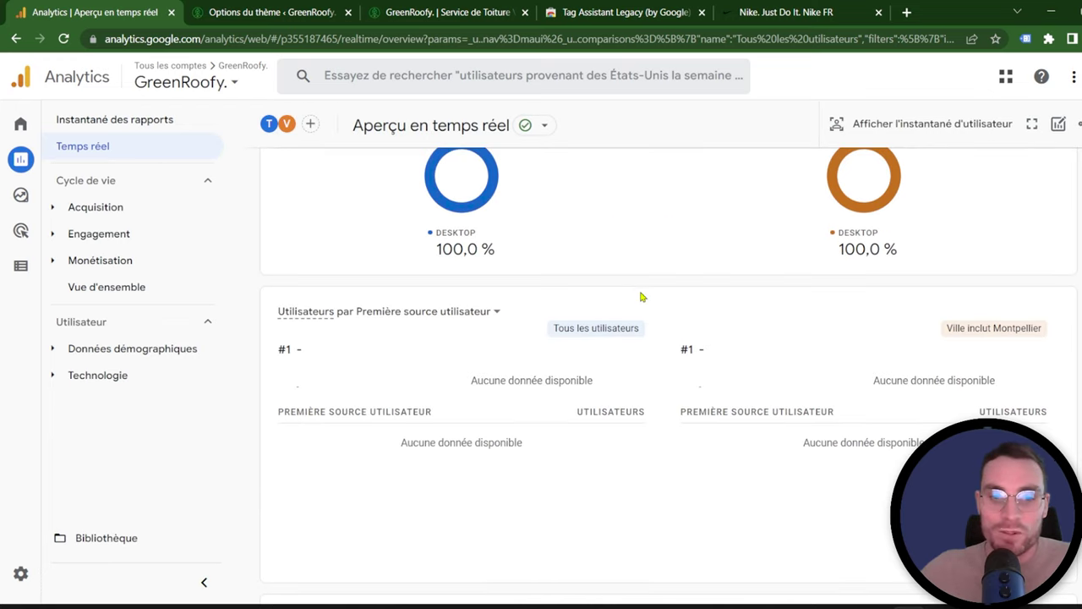
{"action": "key", "text": "ctrl+Tab"}
{"action": "left_click", "coordinate": [429, 12]}
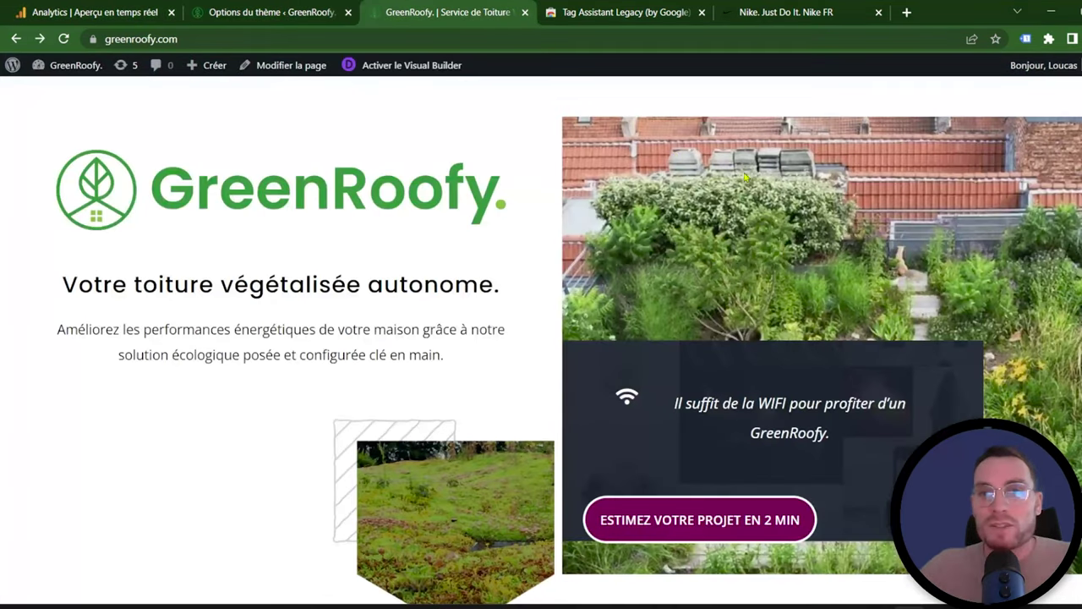
Step: Confirm Tag Assistant Legacy finds only the Global site tag (gtag.js), then open a blank tab
{"action": "left_click", "coordinate": [1025, 38]}
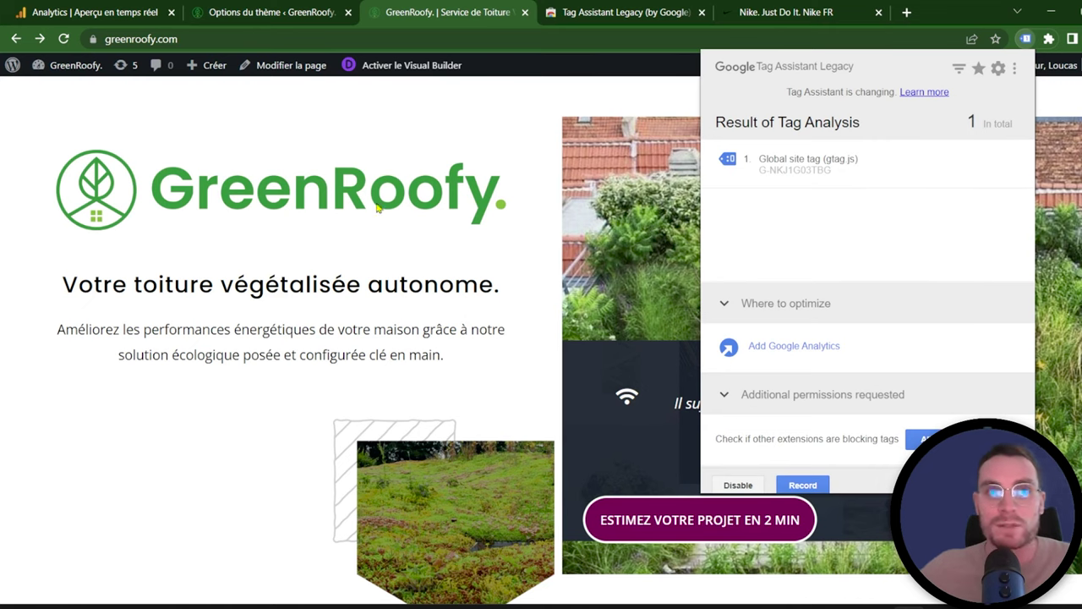
{"action": "left_click", "coordinate": [909, 13]}
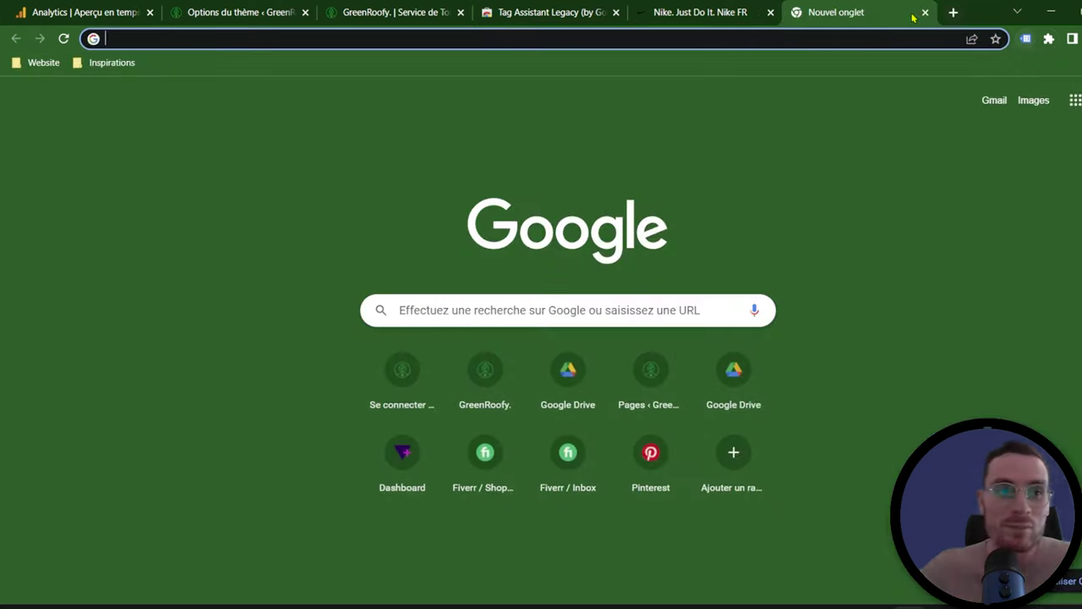
Step: Search 'google tag manager', open tagmanager.google.com and begin creating a new account
{"action": "type", "text": "gg"}
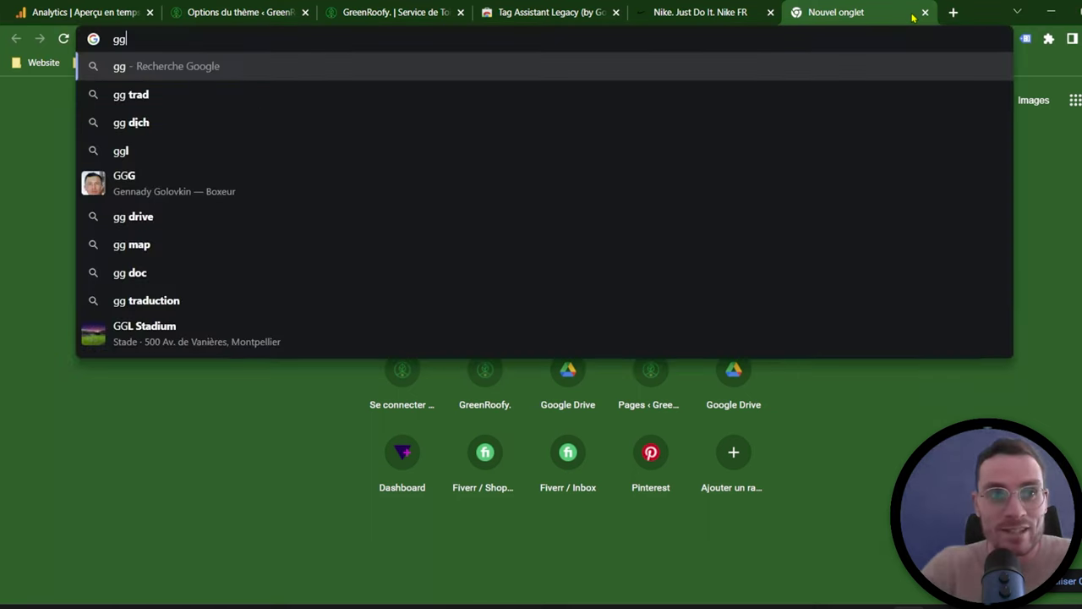
{"action": "key", "text": "BackSpace"}
{"action": "type", "text": "oogle"}
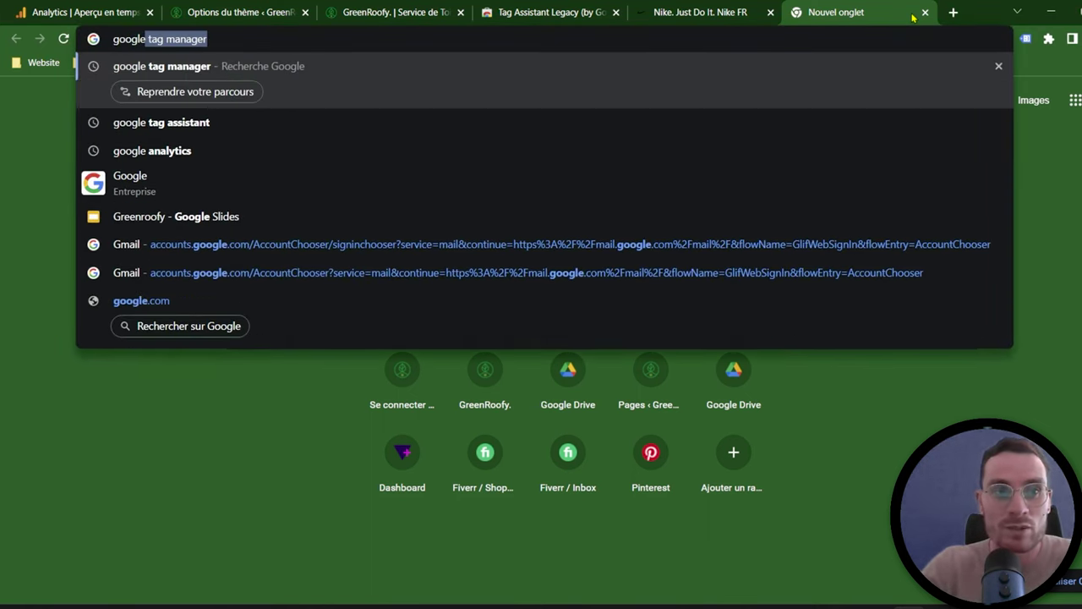
{"action": "key", "text": "Return"}
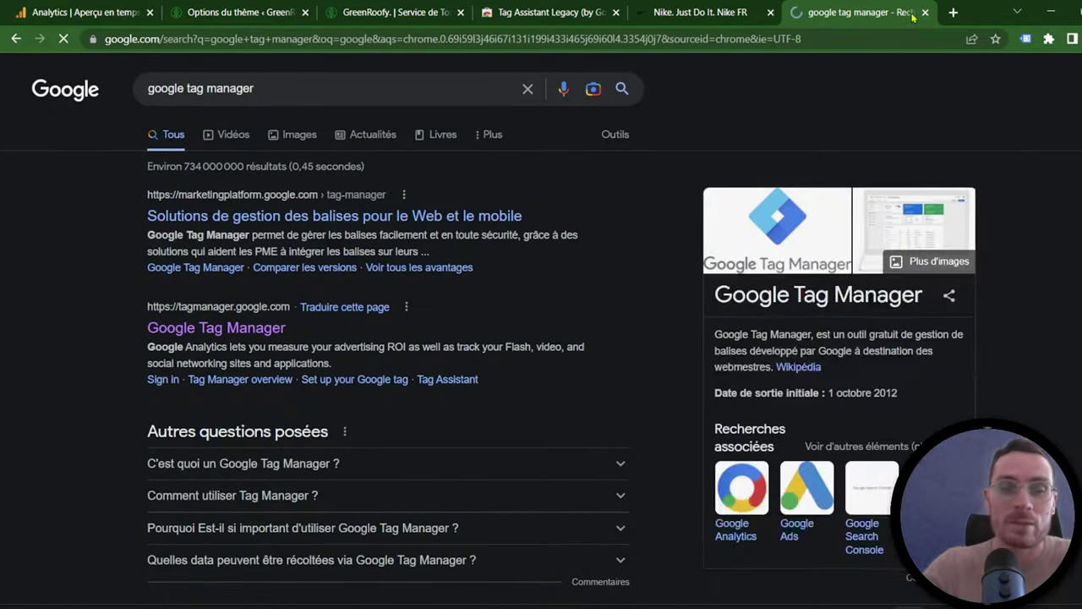
{"action": "left_click", "coordinate": [236, 329]}
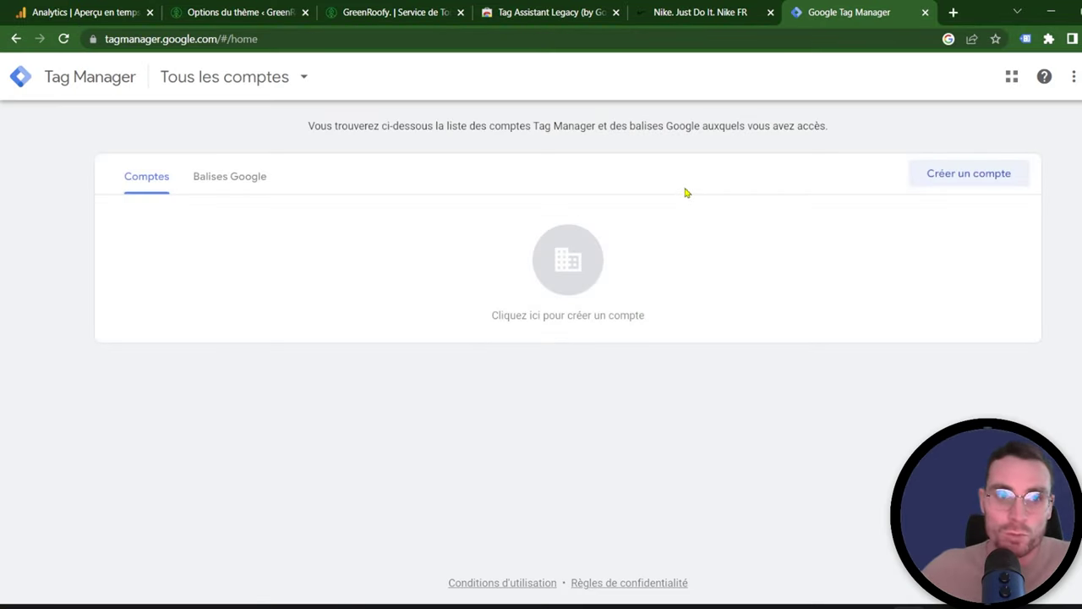
{"action": "left_click", "coordinate": [954, 178]}
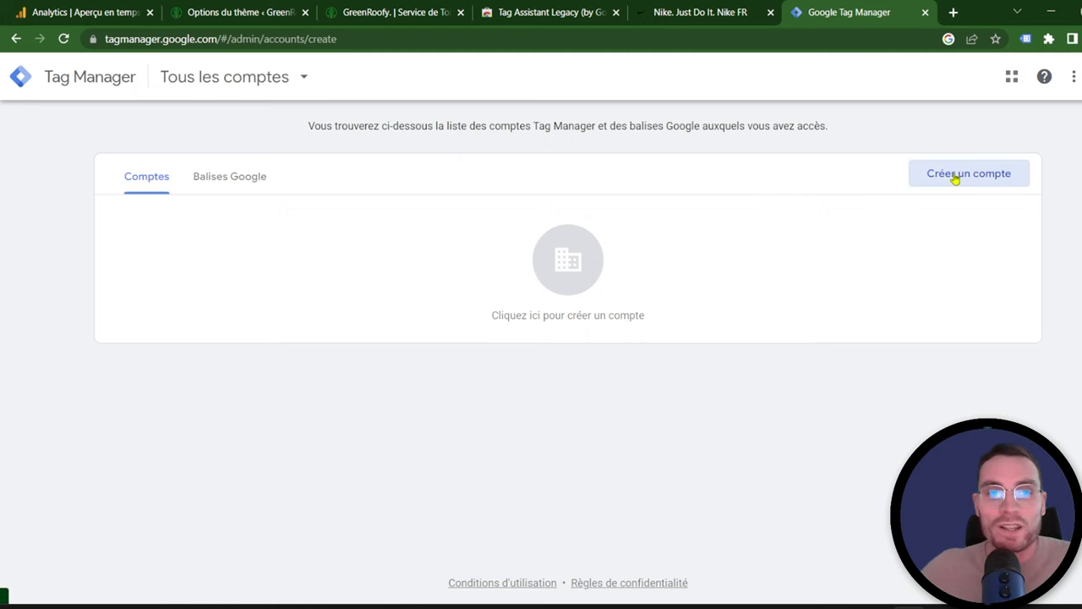
Step: Name the account 'GreenRoofy.' and set its country to France
{"action": "left_click", "coordinate": [218, 290]}
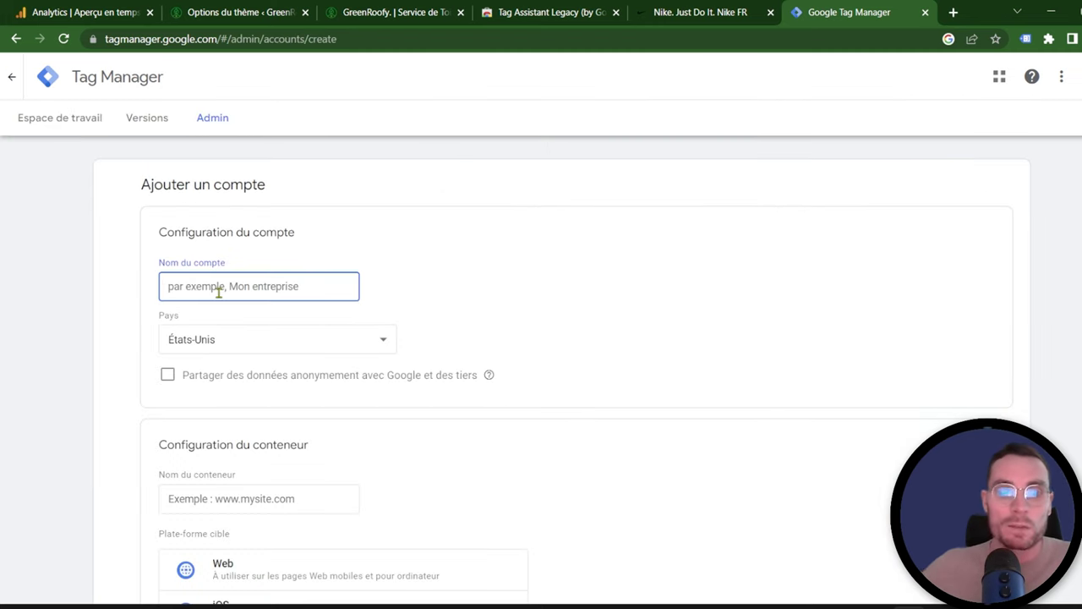
{"action": "type", "text": "GreenRoofy."}
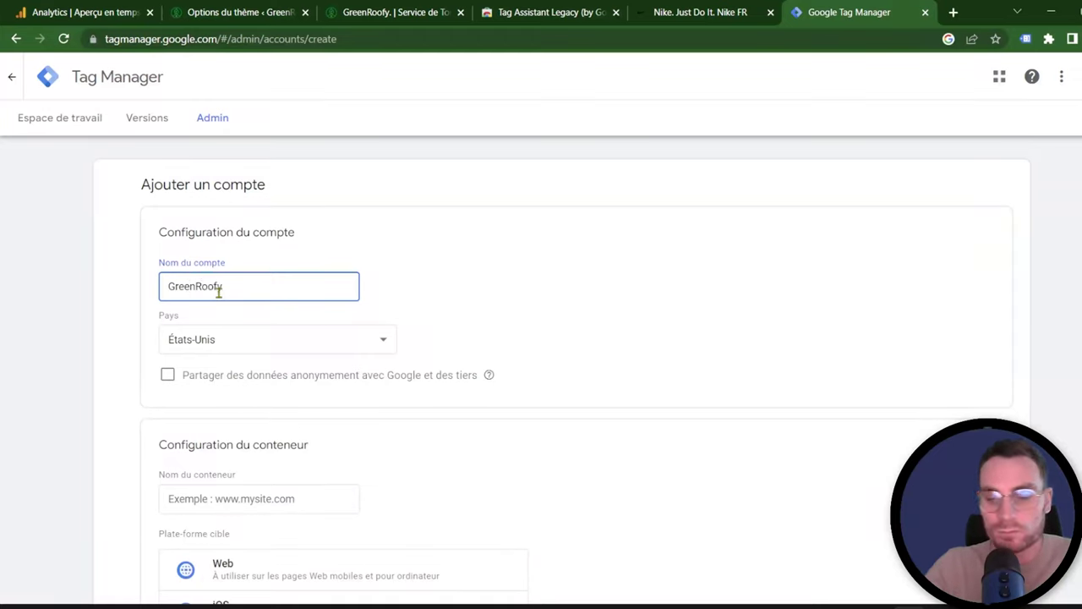
{"action": "left_click", "coordinate": [251, 348]}
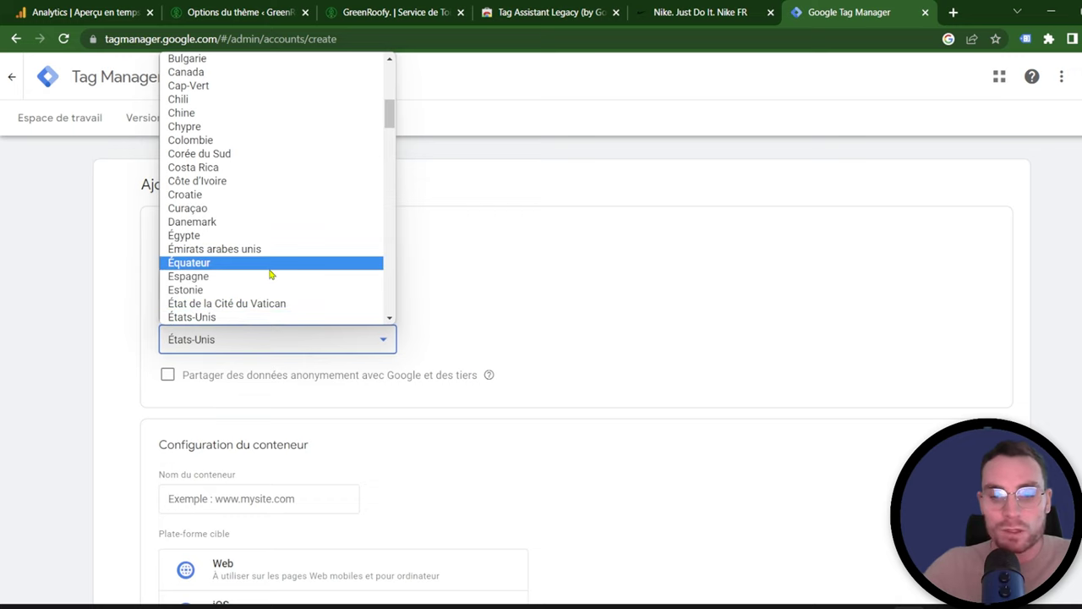
{"action": "type", "text": "fr"}
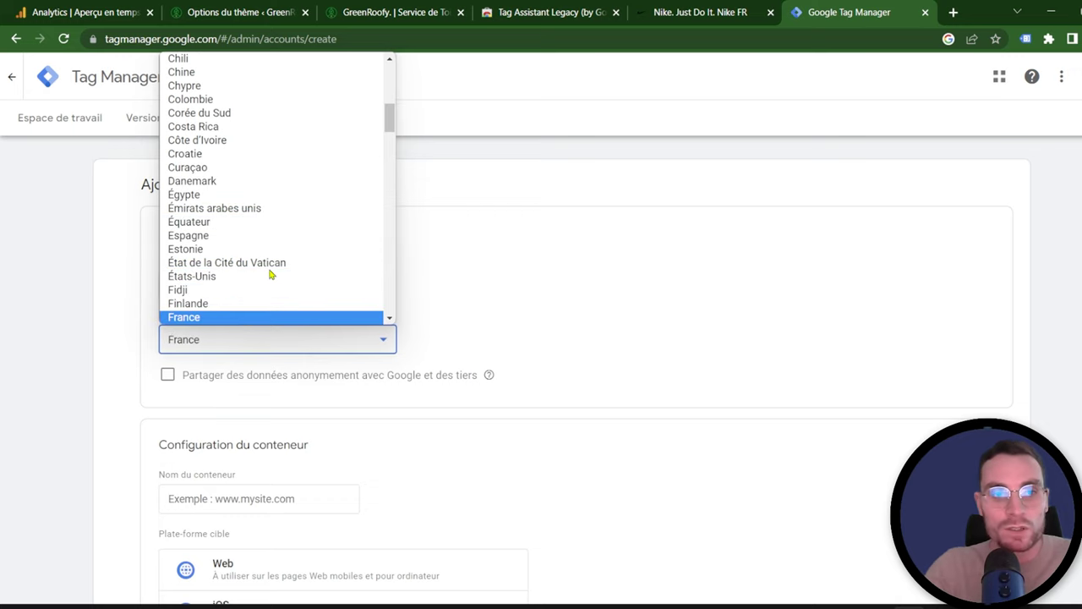
{"action": "left_click", "coordinate": [256, 319]}
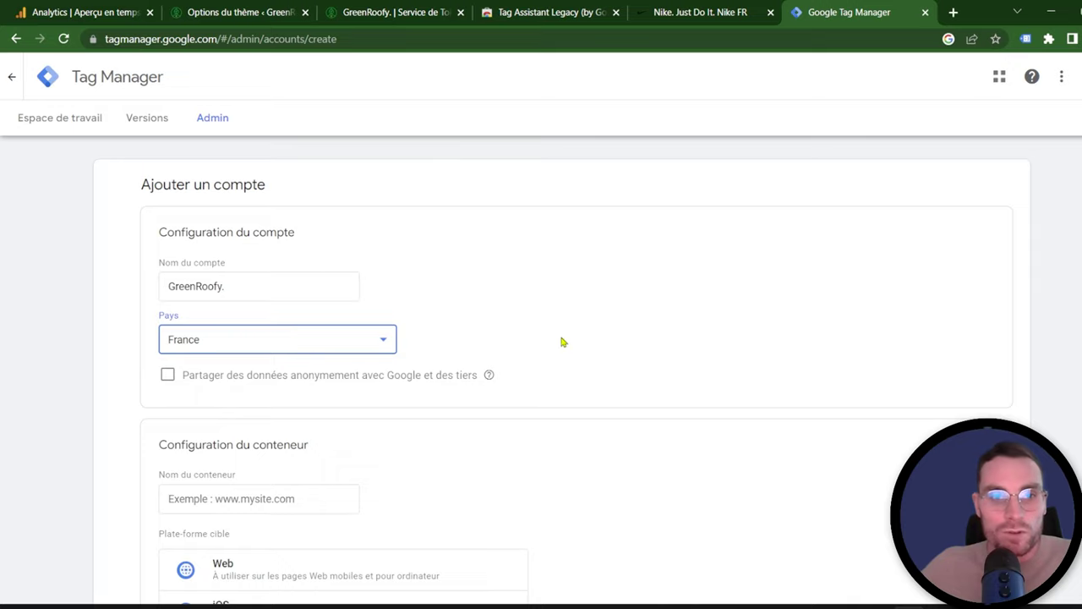
Step: Name the container 'greenroofy.com' from the pasted site address and choose the Web platform
{"action": "scroll", "coordinate": [562, 342], "scroll_direction": "down", "scroll_amount": 2}
{"action": "scroll", "coordinate": [437, 331], "scroll_direction": "down", "scroll_amount": 1}
{"action": "left_click", "coordinate": [259, 277]}
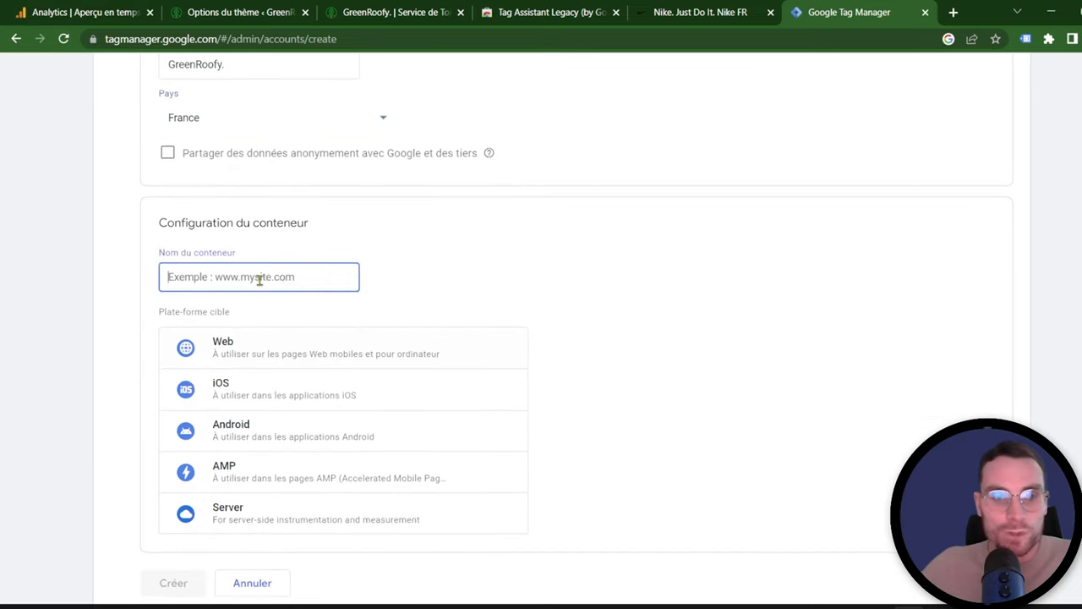
{"action": "left_click", "coordinate": [374, 10]}
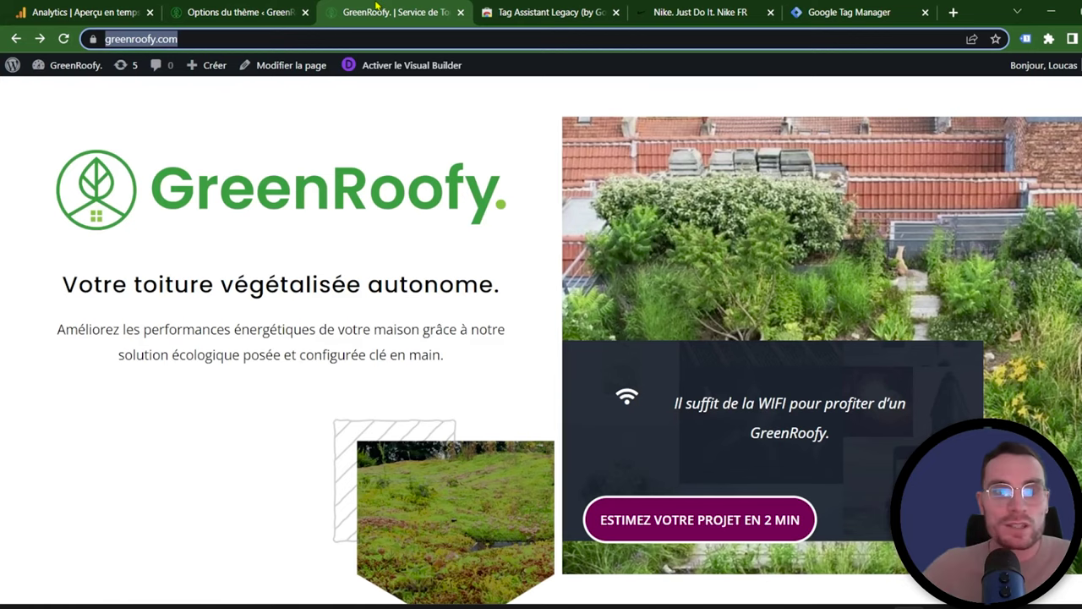
{"action": "left_click", "coordinate": [845, 11]}
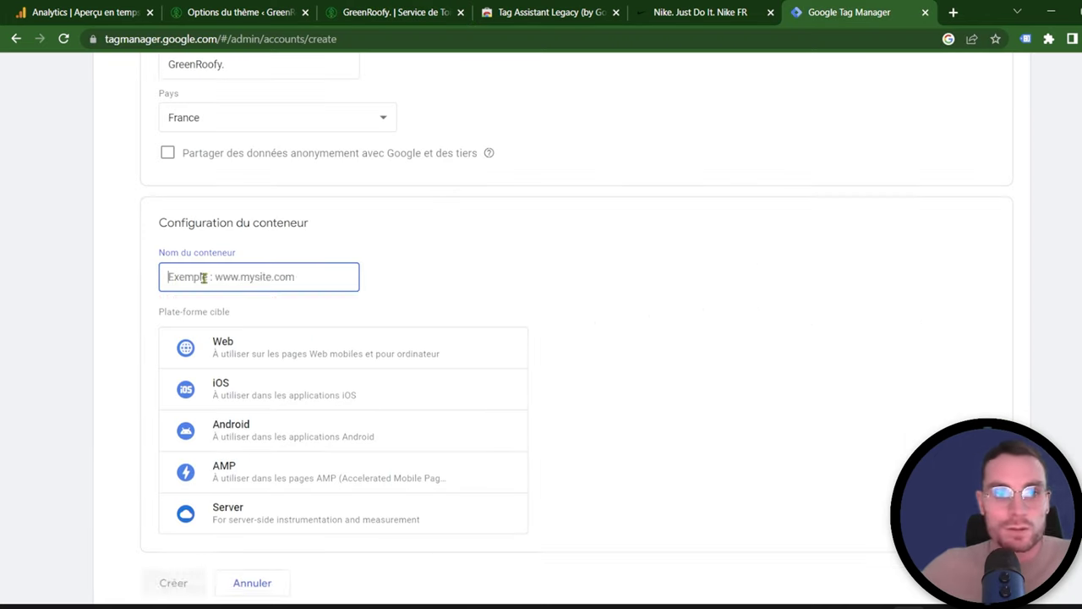
{"action": "type", "text": "https://greenroofy.com"}
{"action": "left_click_drag", "start_coordinate": [202, 277], "coordinate": [168, 276]}
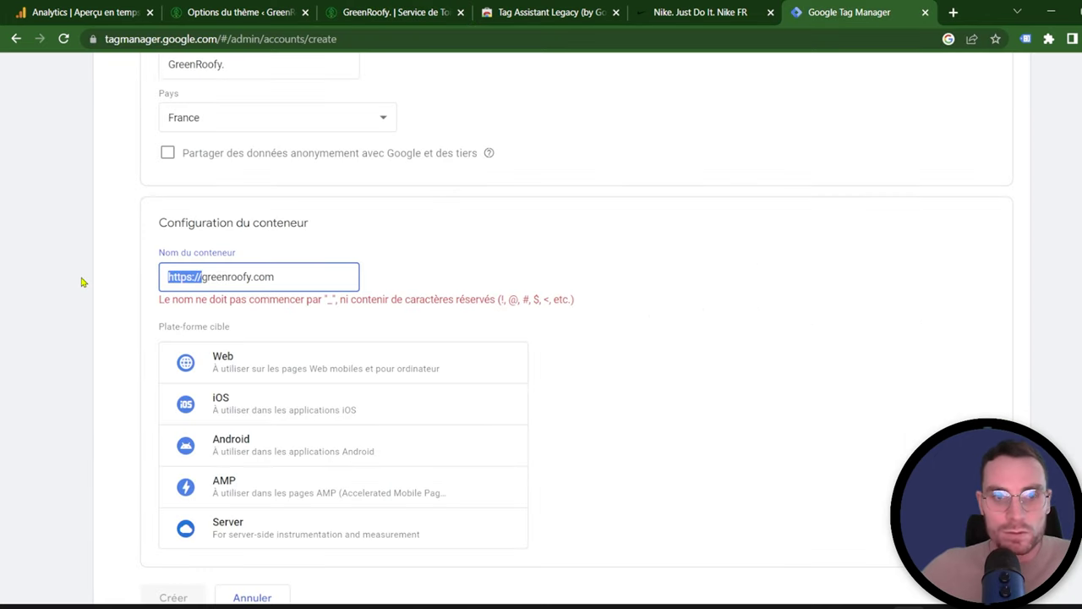
{"action": "key", "text": "BackSpace"}
{"action": "left_click", "coordinate": [370, 348]}
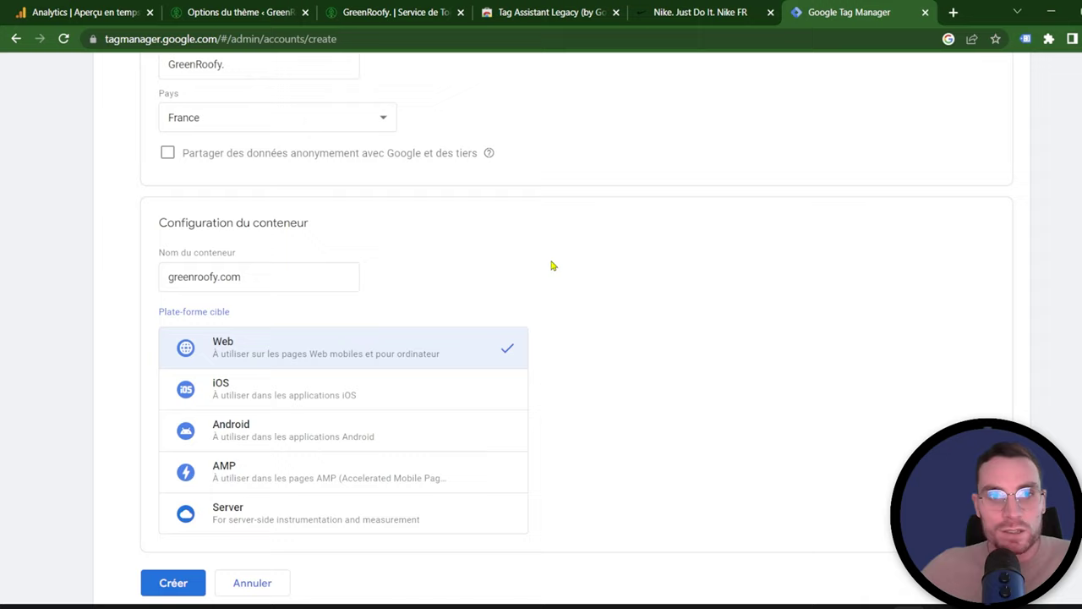
Step: Create the account and container, accepting the GDPR data processing terms
{"action": "scroll", "coordinate": [550, 269], "scroll_direction": "down", "scroll_amount": 2}
{"action": "left_click", "coordinate": [174, 534]}
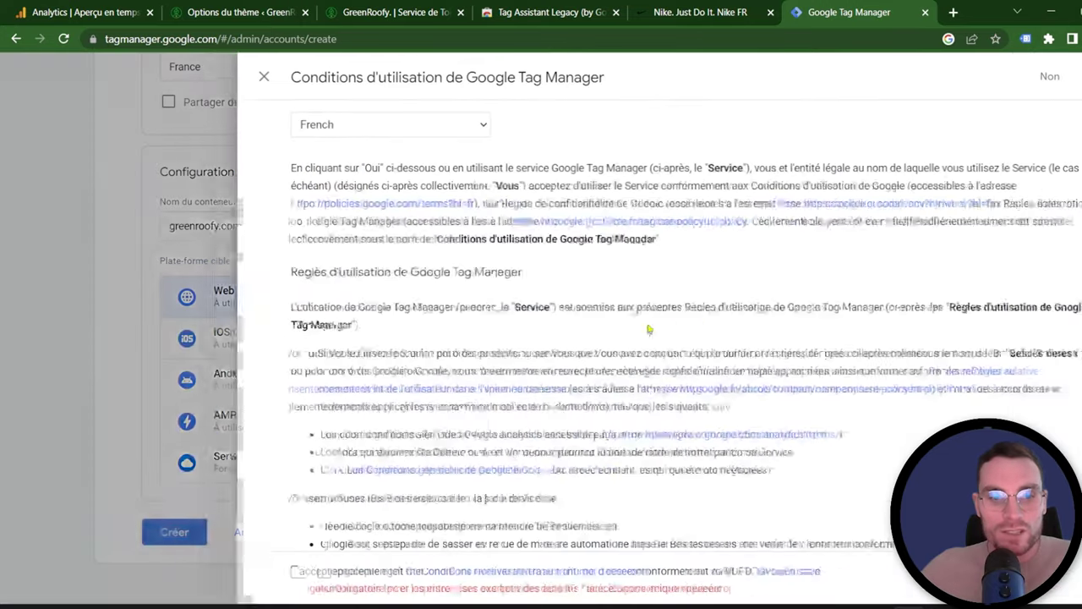
{"action": "scroll", "coordinate": [509, 197], "scroll_direction": "down", "scroll_amount": 5}
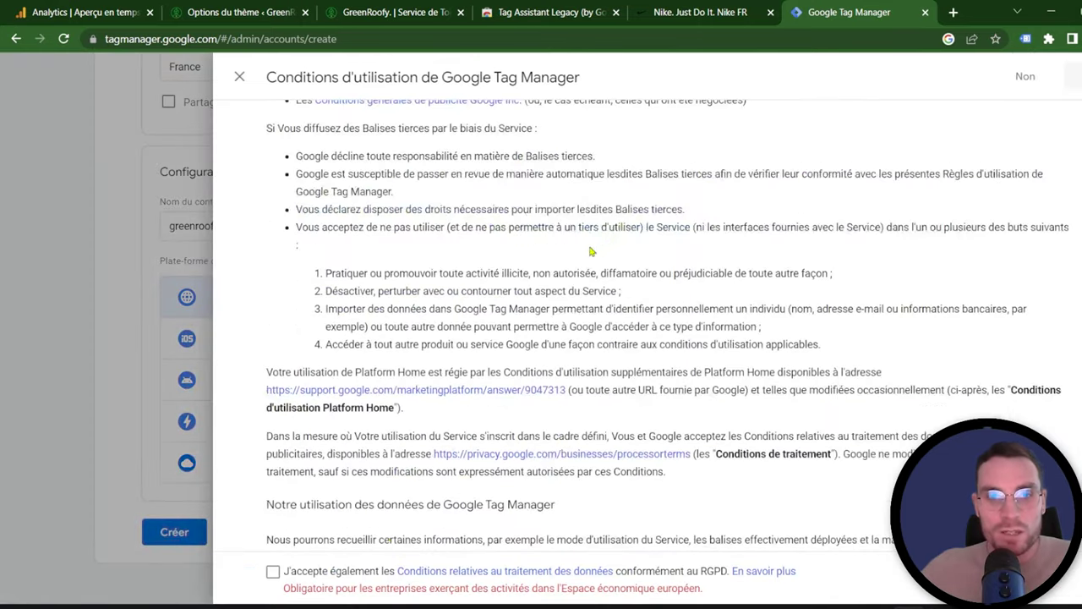
{"action": "left_click", "coordinate": [273, 572]}
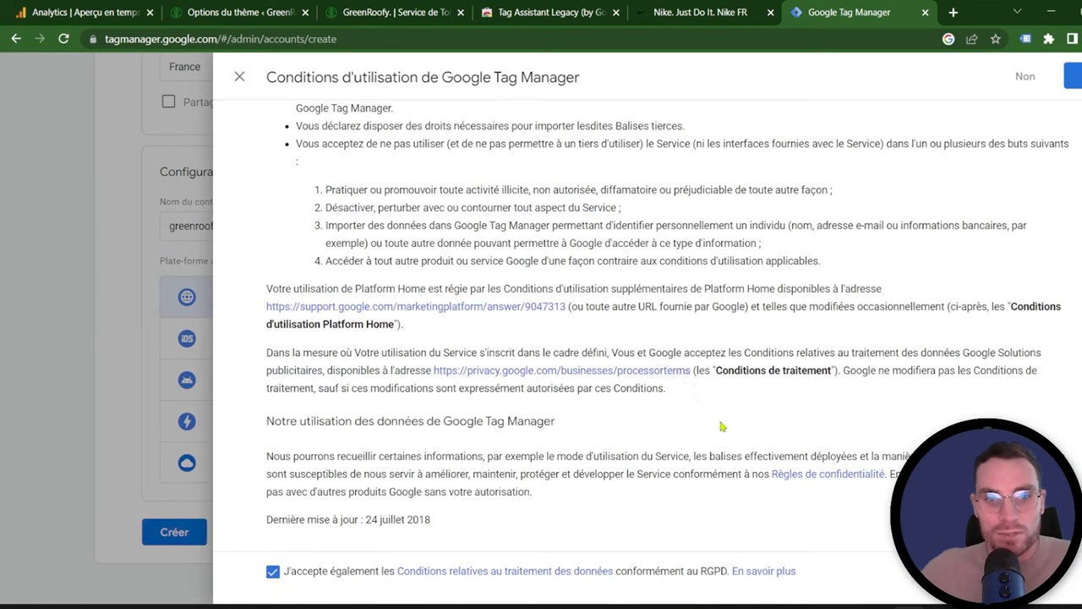
{"action": "left_click", "coordinate": [1072, 76]}
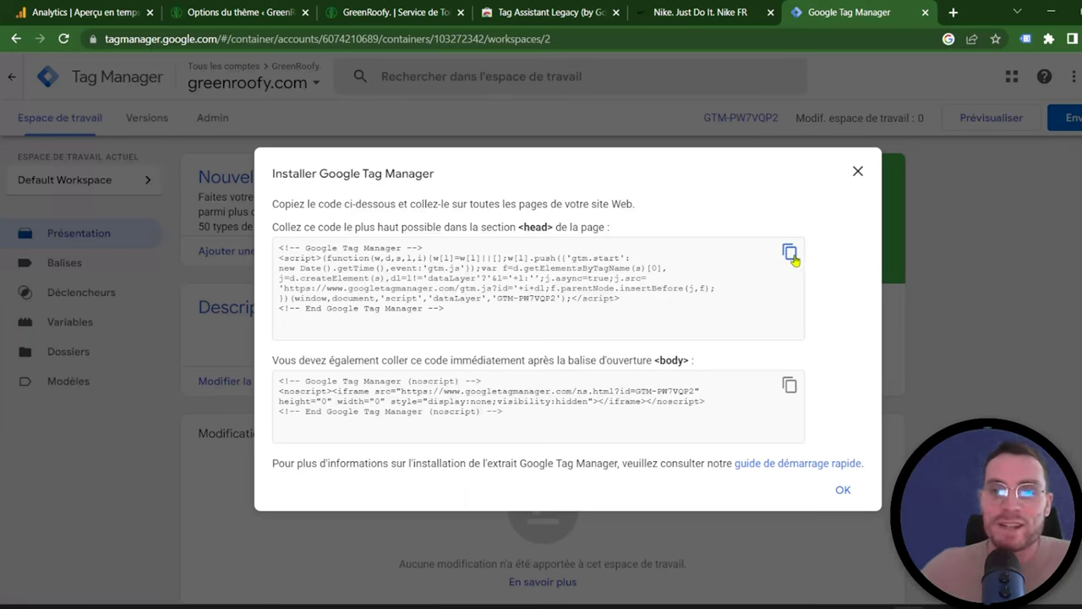
Step: Copy the new container's <head> installation snippet from the Install Google Tag Manager dialog
{"action": "left_click", "coordinate": [791, 254]}
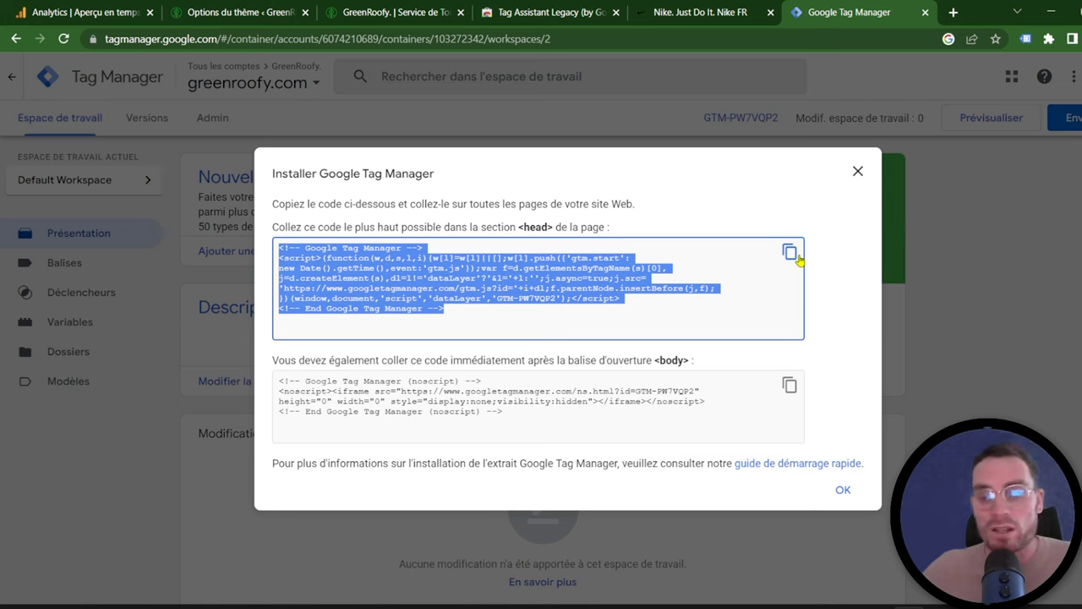
{"action": "left_click", "coordinate": [795, 257]}
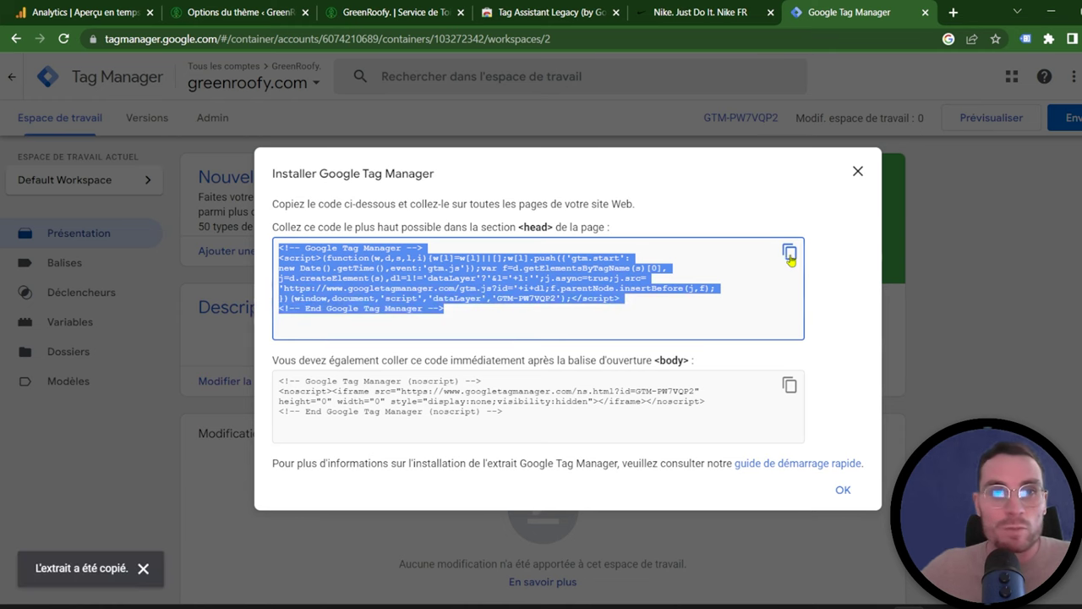
{"action": "left_click", "coordinate": [205, 8]}
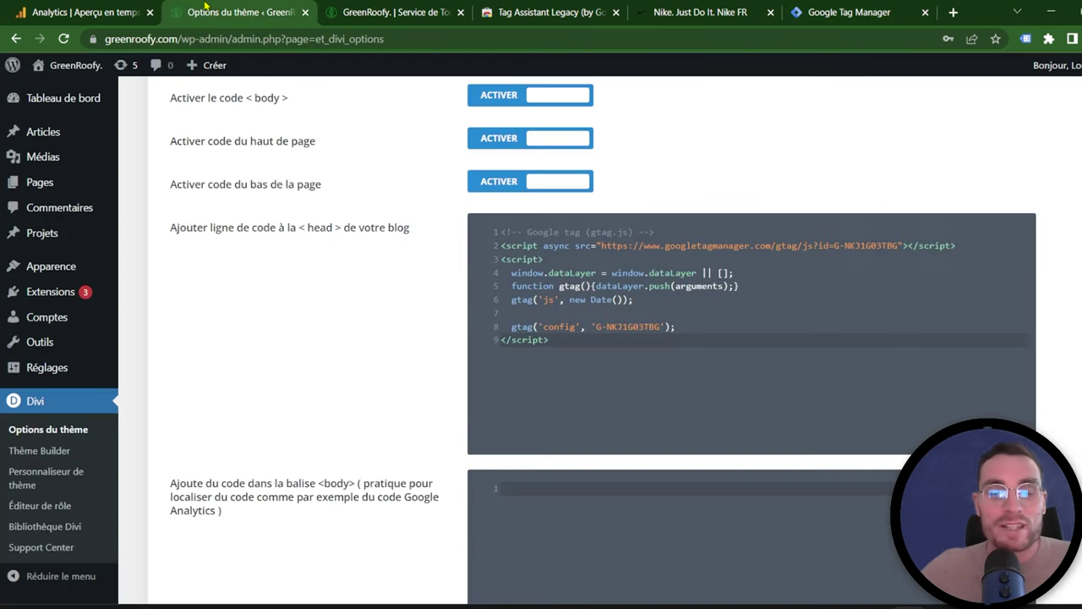
Step: Swap Divi's head gtag code for the Tag Manager head snippet and copy the body noscript snippet
{"action": "left_click_drag", "start_coordinate": [618, 369], "coordinate": [435, 234]}
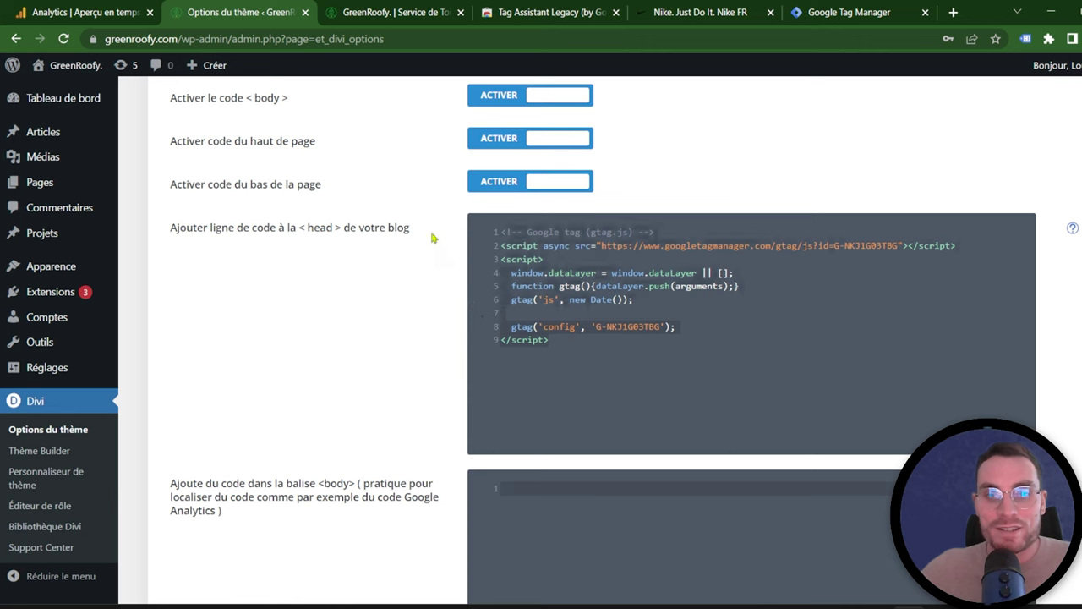
{"action": "key", "text": "ctrl+v"}
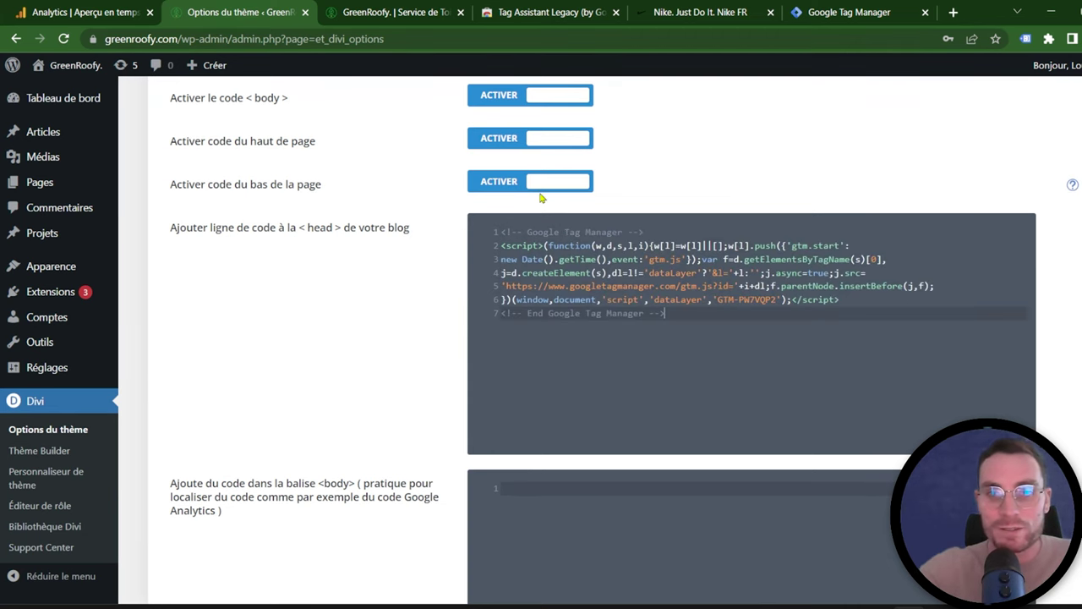
{"action": "left_click", "coordinate": [868, 12]}
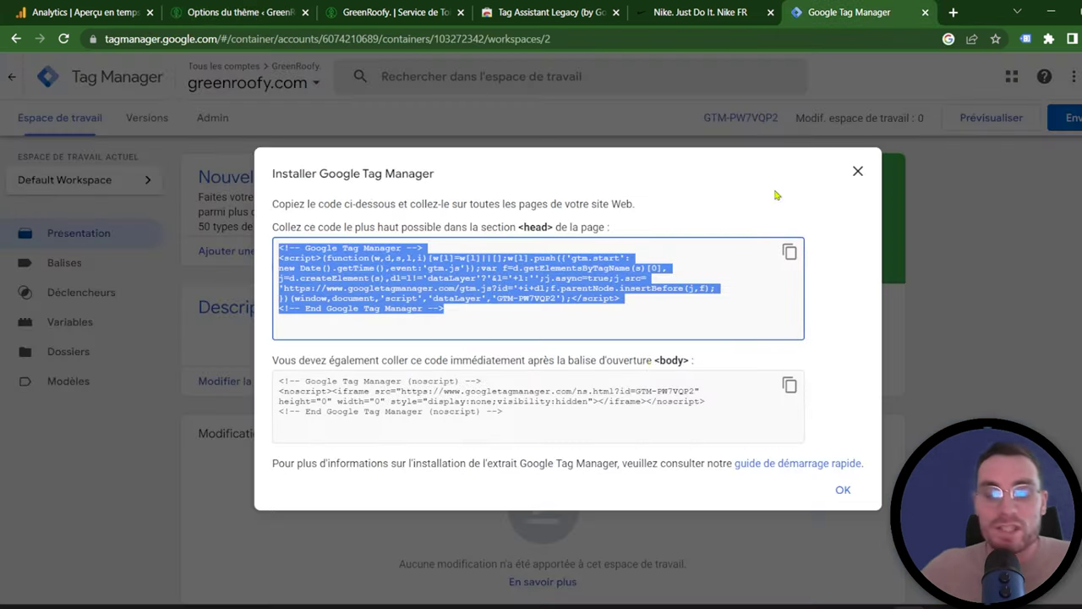
{"action": "left_click", "coordinate": [790, 389]}
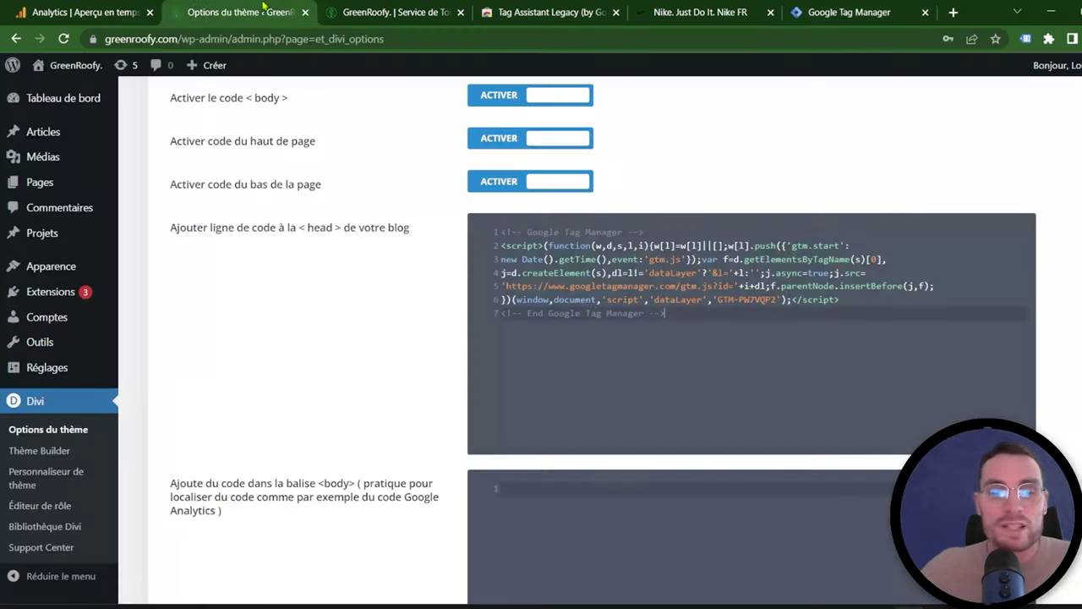
Step: Paste the noscript snippet into Divi's body code box and save the theme options
{"action": "left_click", "coordinate": [197, 10]}
{"action": "scroll", "coordinate": [594, 441], "scroll_direction": "down", "scroll_amount": 2}
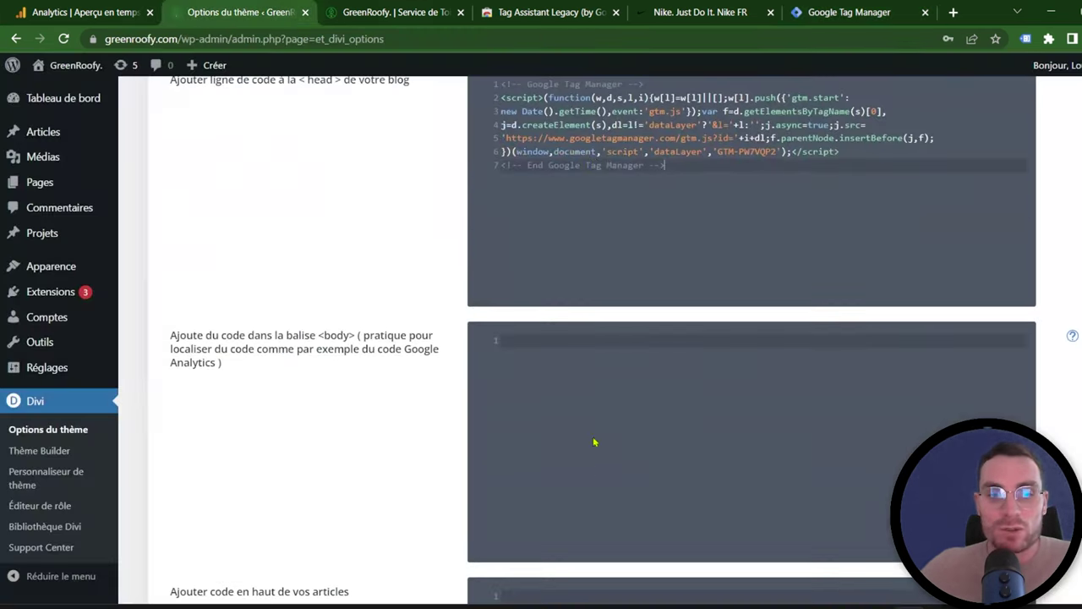
{"action": "left_click", "coordinate": [582, 340]}
{"action": "key", "text": "ctrl+v"}
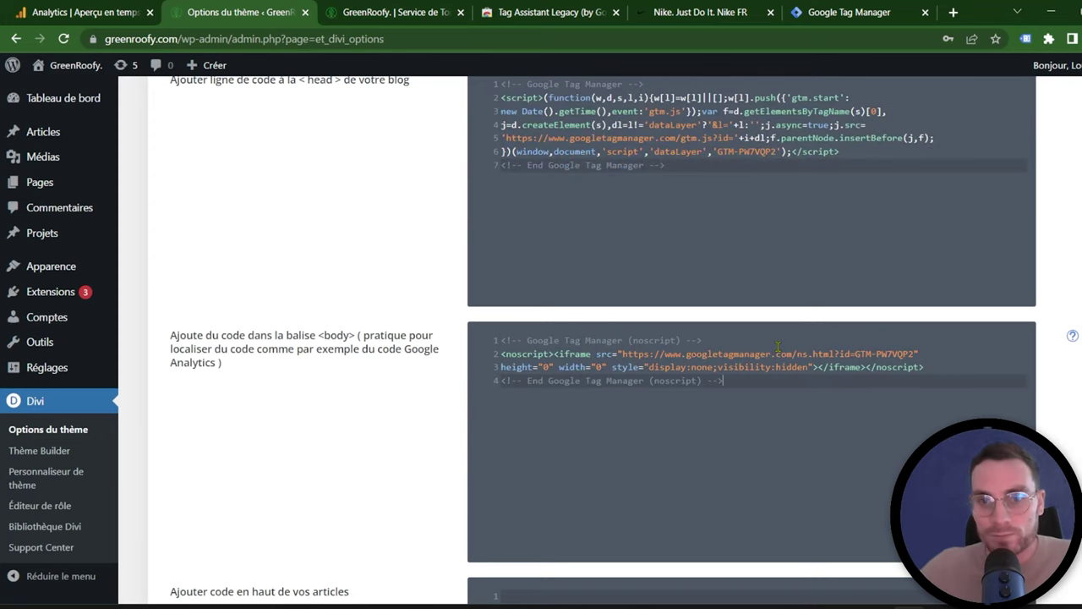
{"action": "scroll", "coordinate": [819, 380], "scroll_direction": "down", "scroll_amount": 7}
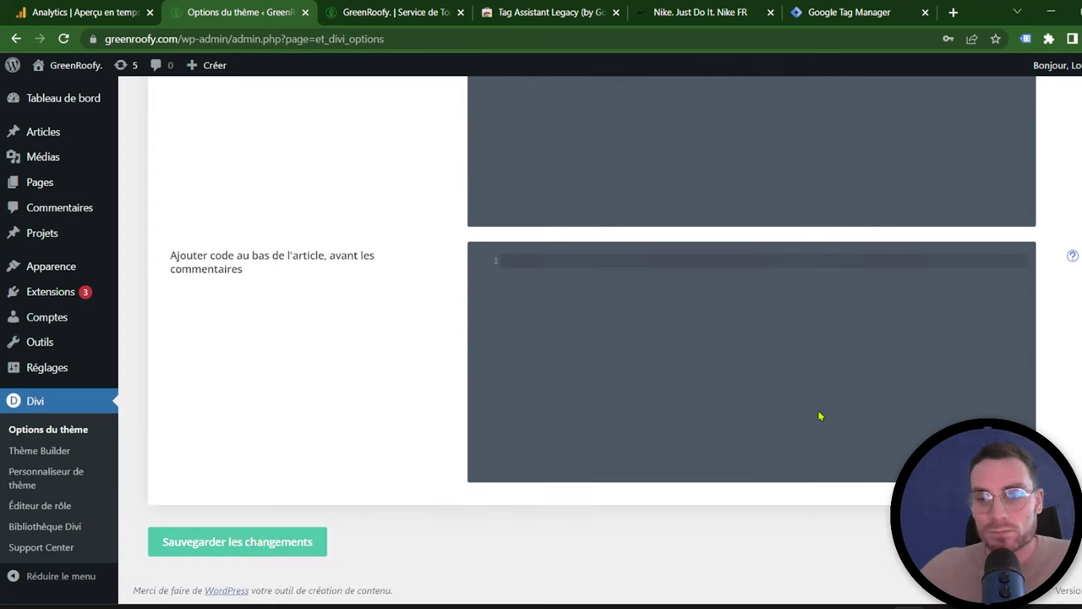
{"action": "left_click", "coordinate": [260, 551]}
{"action": "left_click", "coordinate": [845, 12]}
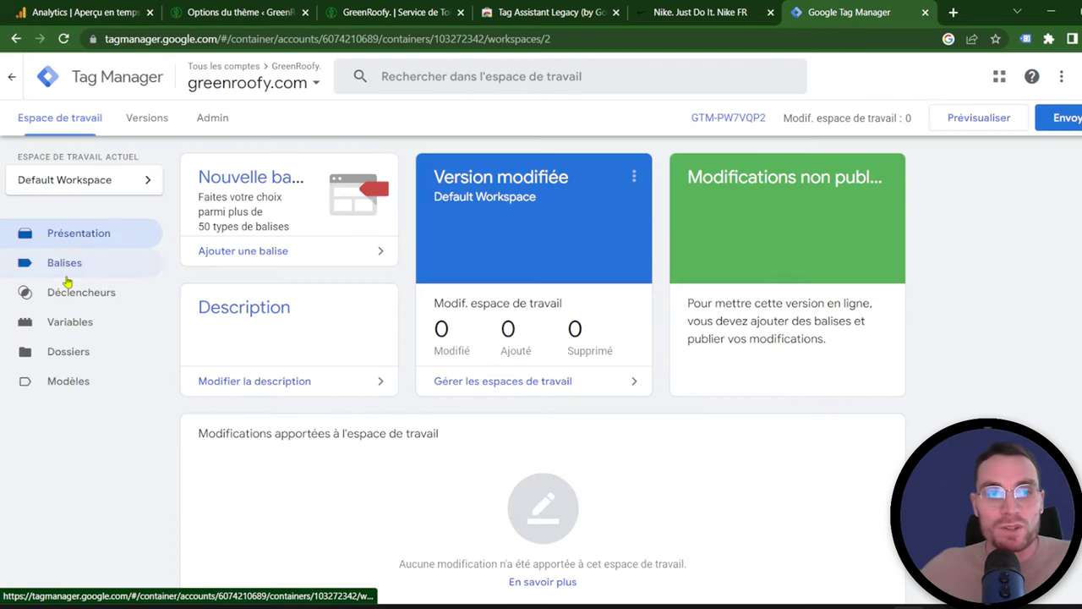
Step: Create a new tag in Balises and set its type to Google Analytics : Configuration GA4
{"action": "left_click", "coordinate": [66, 272]}
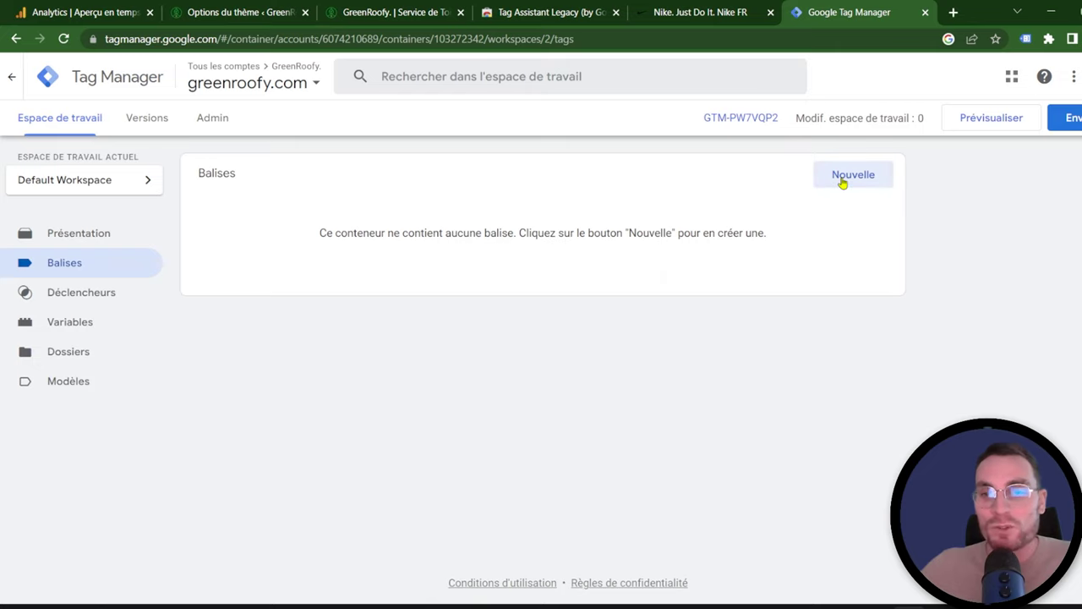
{"action": "left_click", "coordinate": [842, 180]}
{"action": "left_click", "coordinate": [988, 148]}
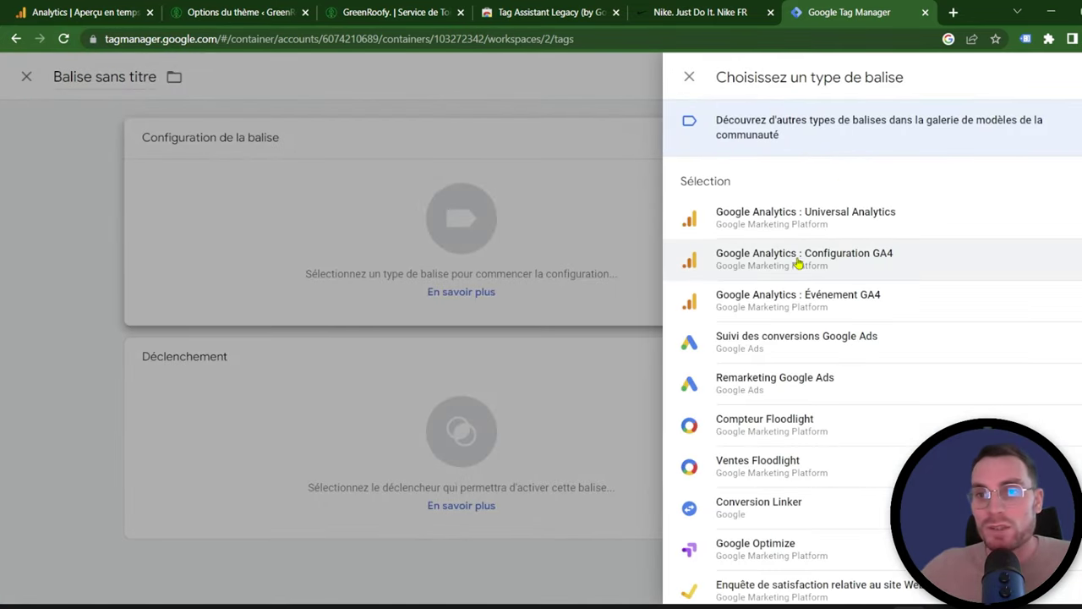
{"action": "left_click", "coordinate": [798, 263]}
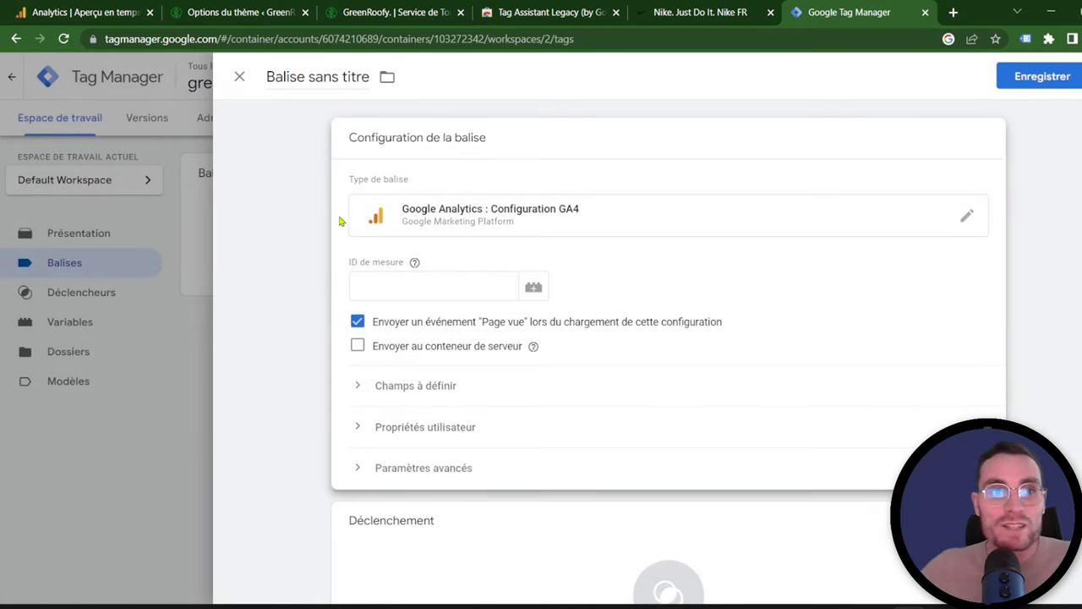
{"action": "left_click", "coordinate": [93, 12]}
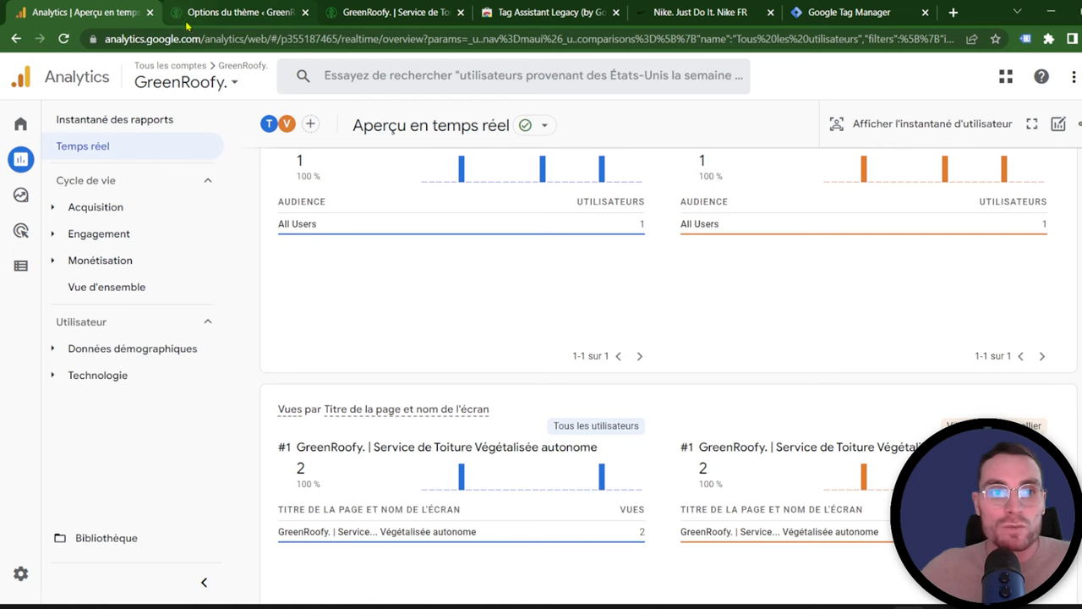
Step: Copy the GreenRoofy web stream's measurement ID from Analytics administration's data streams
{"action": "left_click", "coordinate": [21, 573]}
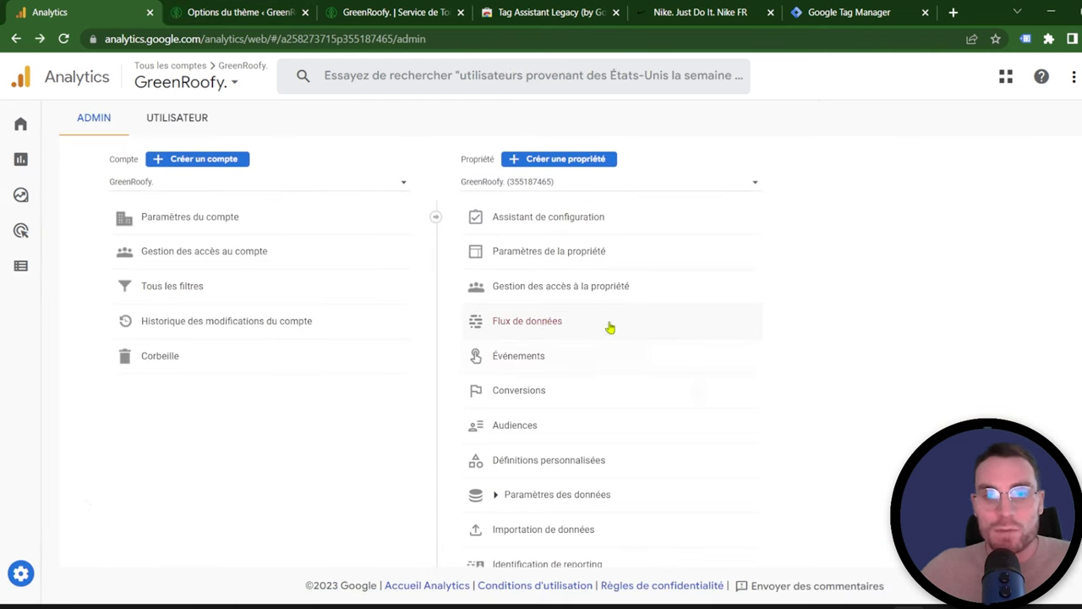
{"action": "left_click", "coordinate": [610, 327]}
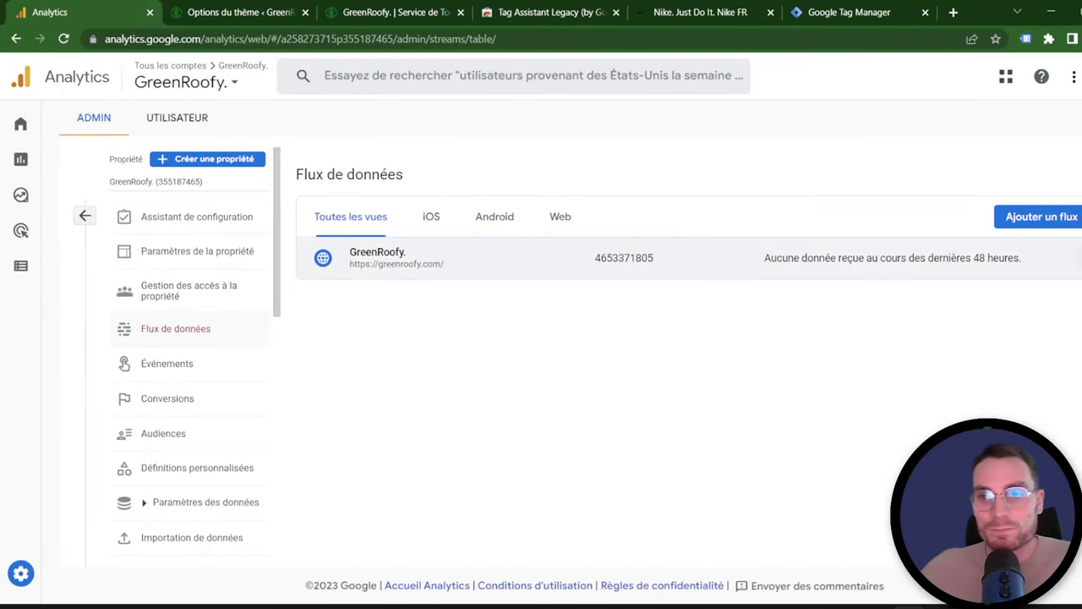
{"action": "left_click", "coordinate": [758, 258]}
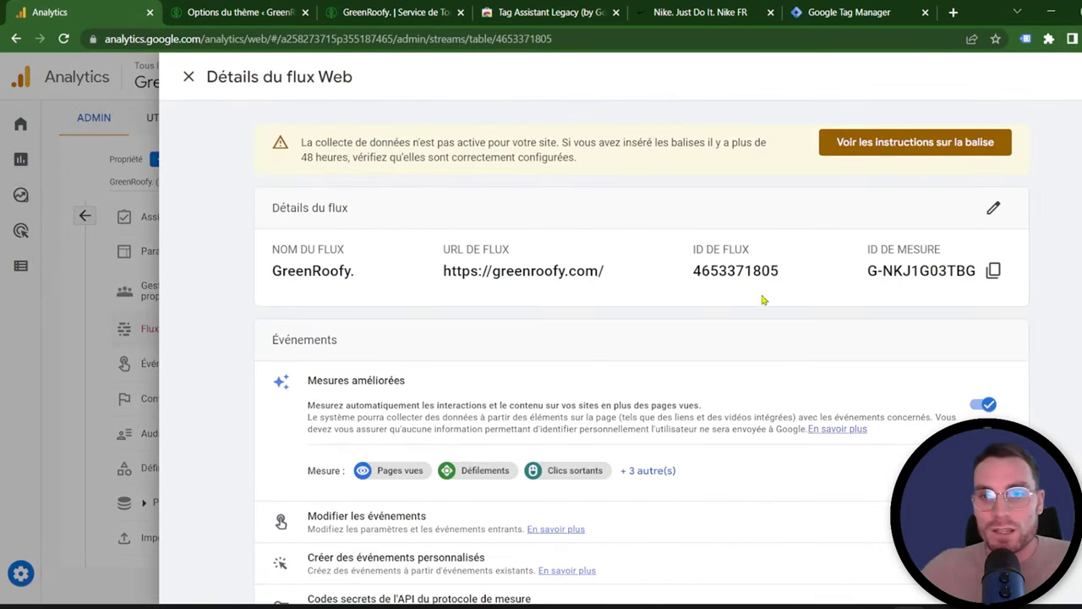
{"action": "left_click", "coordinate": [991, 270]}
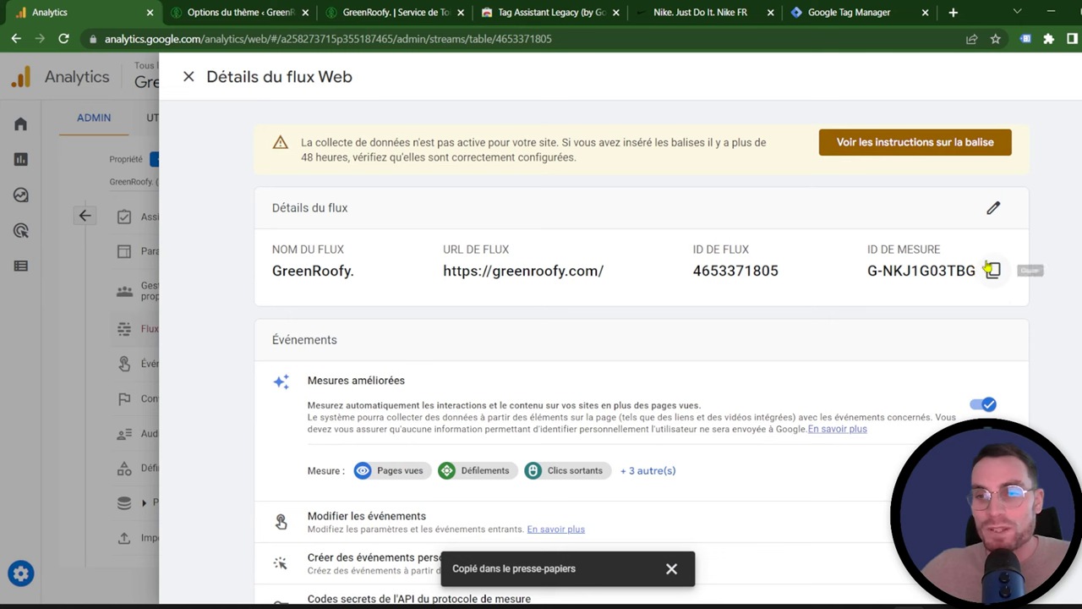
{"action": "left_click", "coordinate": [837, 12]}
Step: Paste the copied measurement ID into the GA4 tag's ID de mesure field
{"action": "left_click", "coordinate": [435, 282]}
{"action": "key", "text": "ctrl+v"}
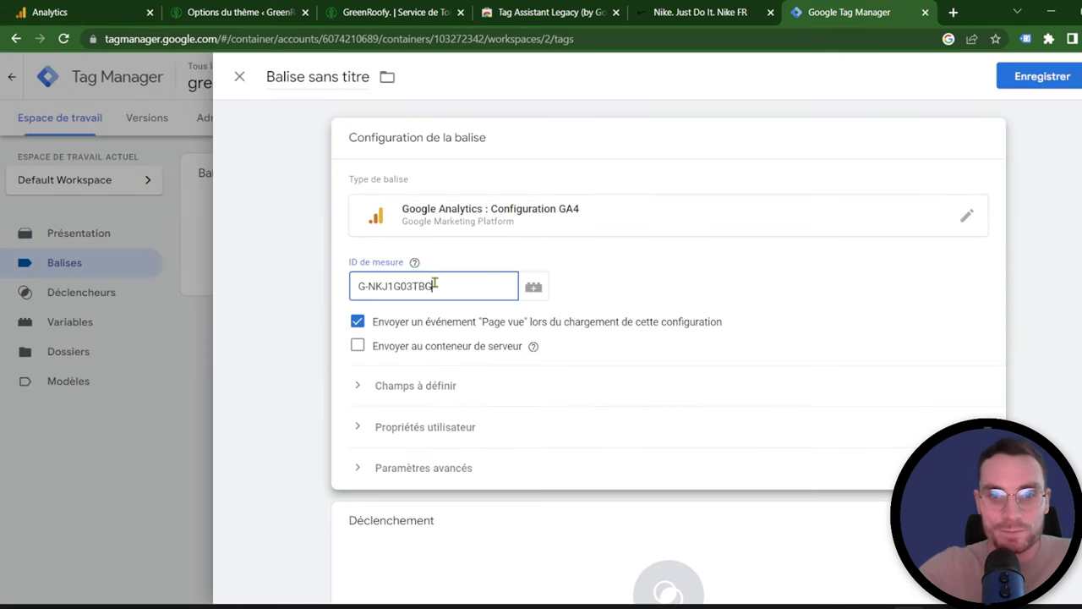
{"action": "left_click", "coordinate": [576, 345]}
{"action": "scroll", "coordinate": [432, 404], "scroll_direction": "down", "scroll_amount": 1}
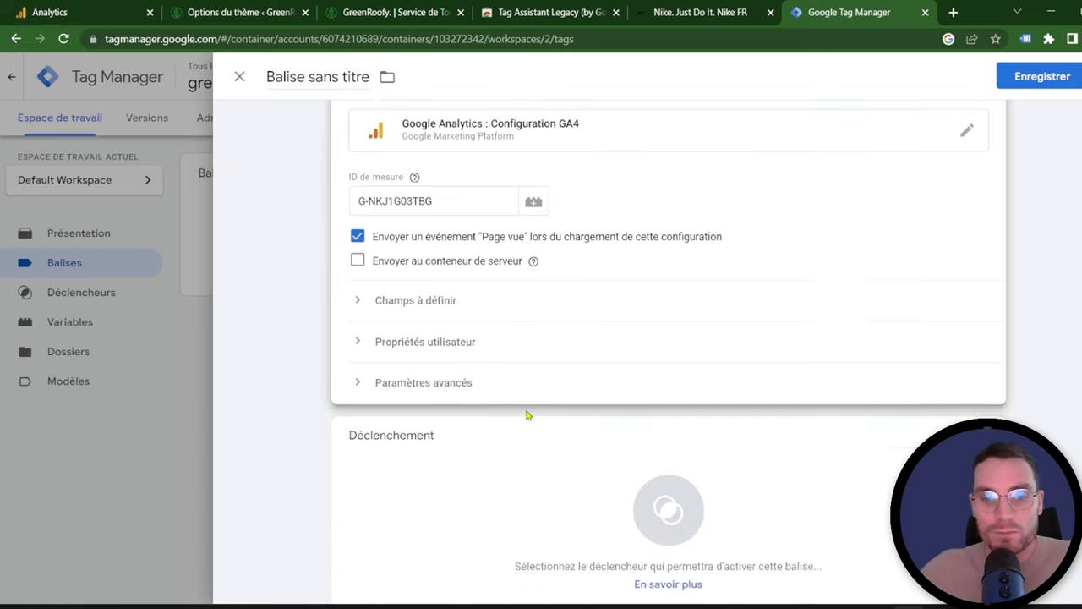
{"action": "scroll", "coordinate": [526, 414], "scroll_direction": "down", "scroll_amount": 1}
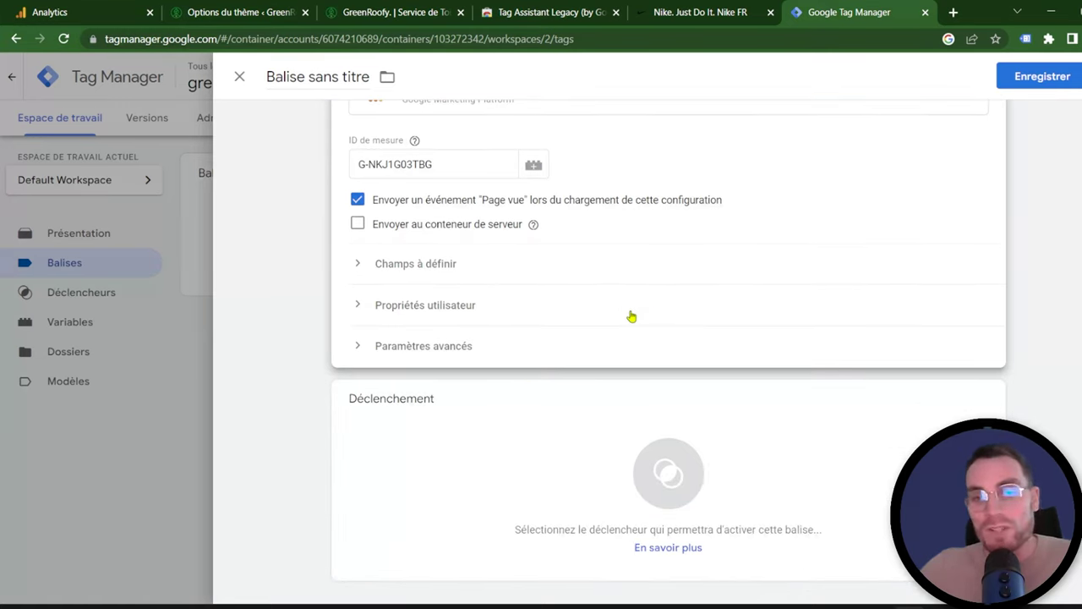
{"action": "scroll", "coordinate": [688, 319], "scroll_direction": "up", "scroll_amount": 1}
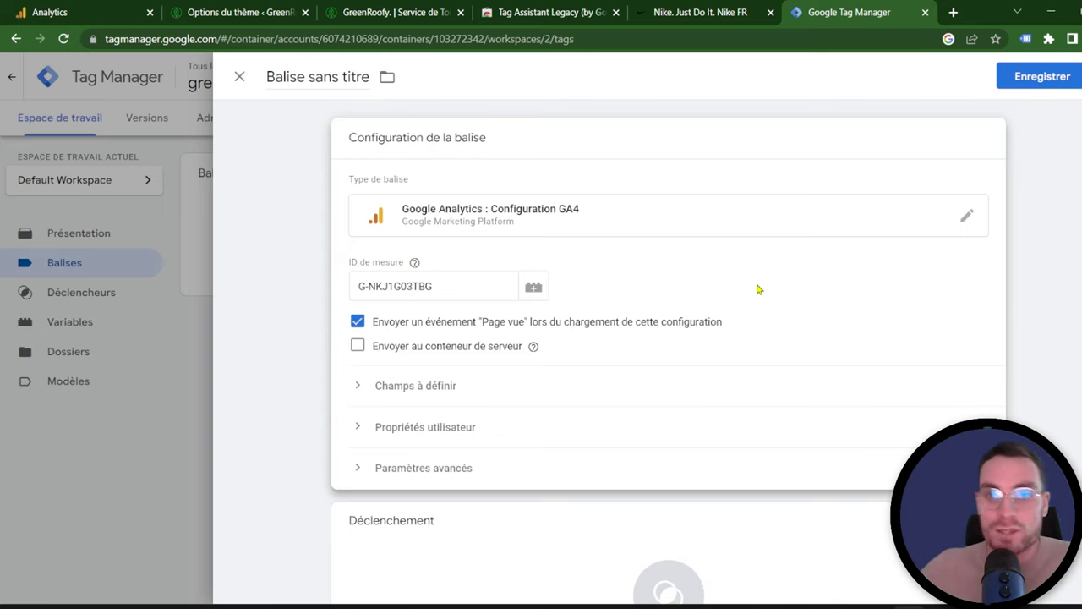
{"action": "scroll", "coordinate": [862, 324], "scroll_direction": "down", "scroll_amount": 1}
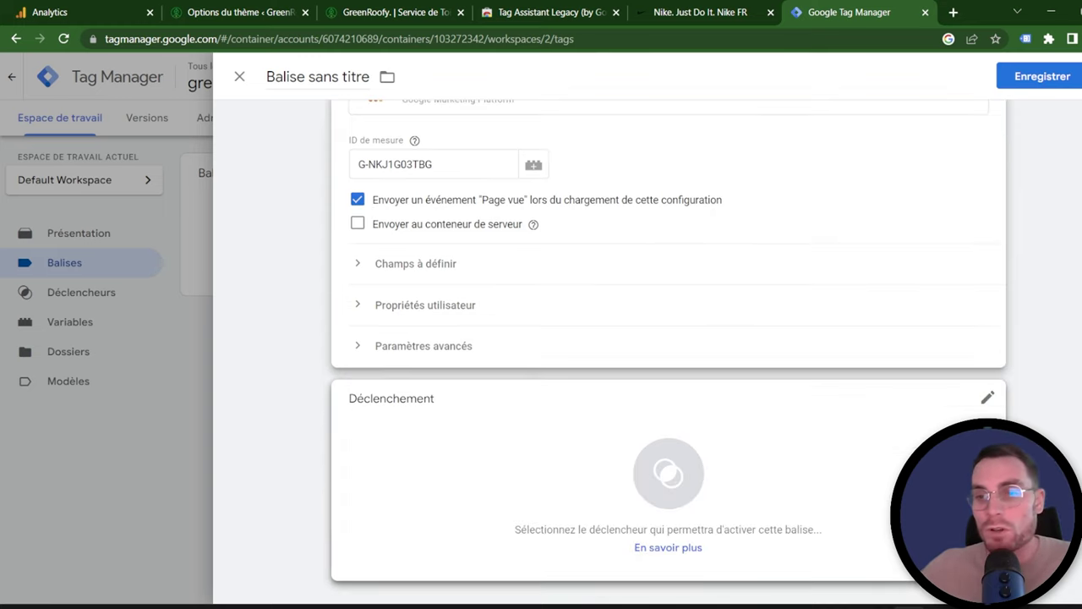
Step: Set the tag to fire on All Pages and save it as 'Google Analytics Configuration GA4'
{"action": "left_click", "coordinate": [985, 394]}
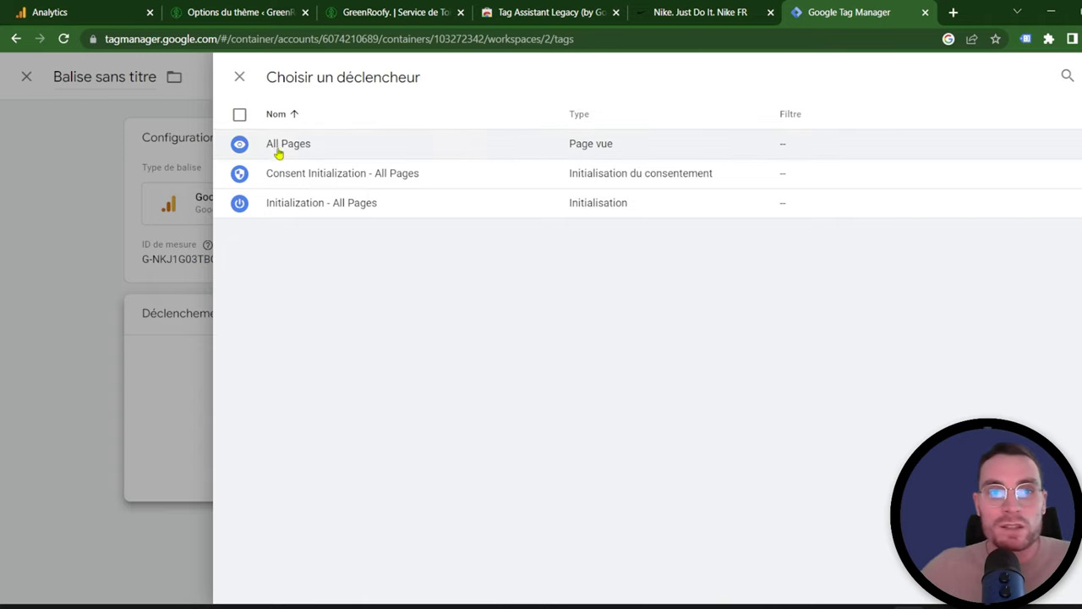
{"action": "left_click", "coordinate": [279, 153]}
{"action": "left_click", "coordinate": [1048, 77]}
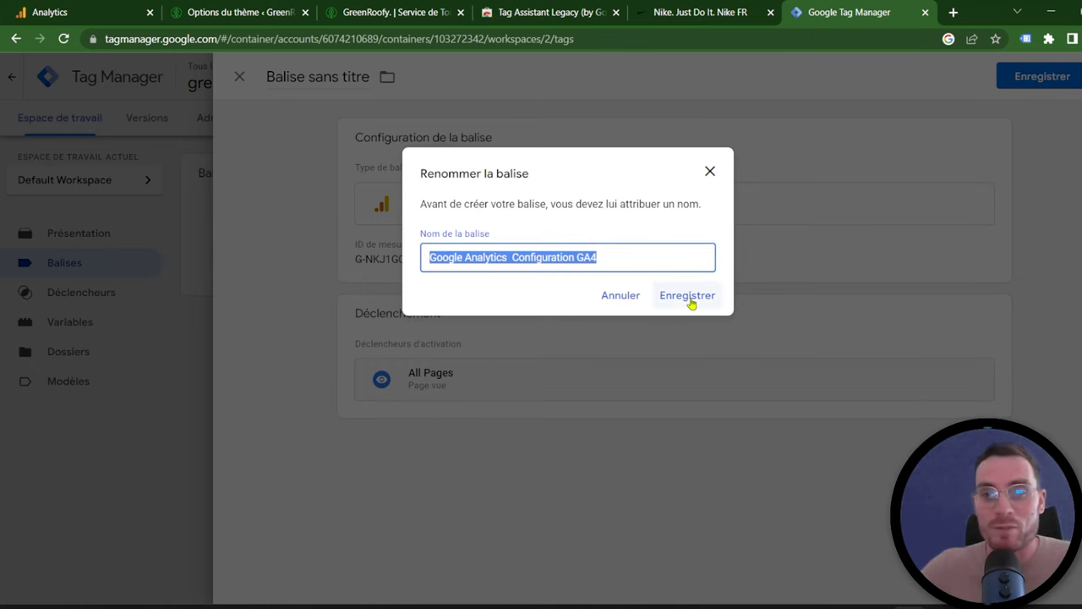
{"action": "left_click", "coordinate": [687, 296]}
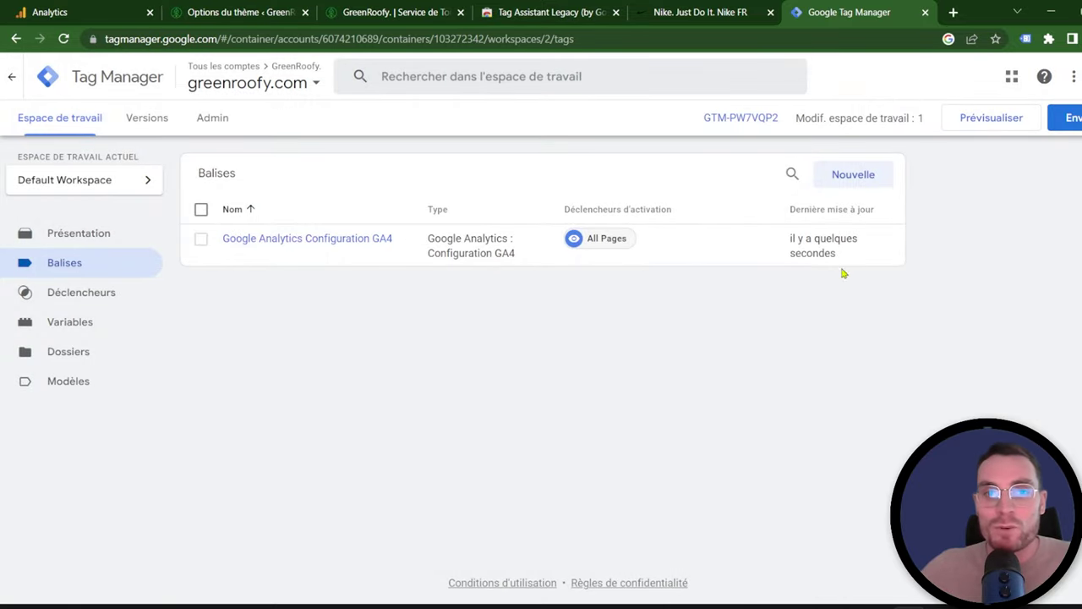
Step: Submit and publish the container changes as version 'Installation GA4 Tt les pages', correcting the typo
{"action": "left_click", "coordinate": [1066, 123]}
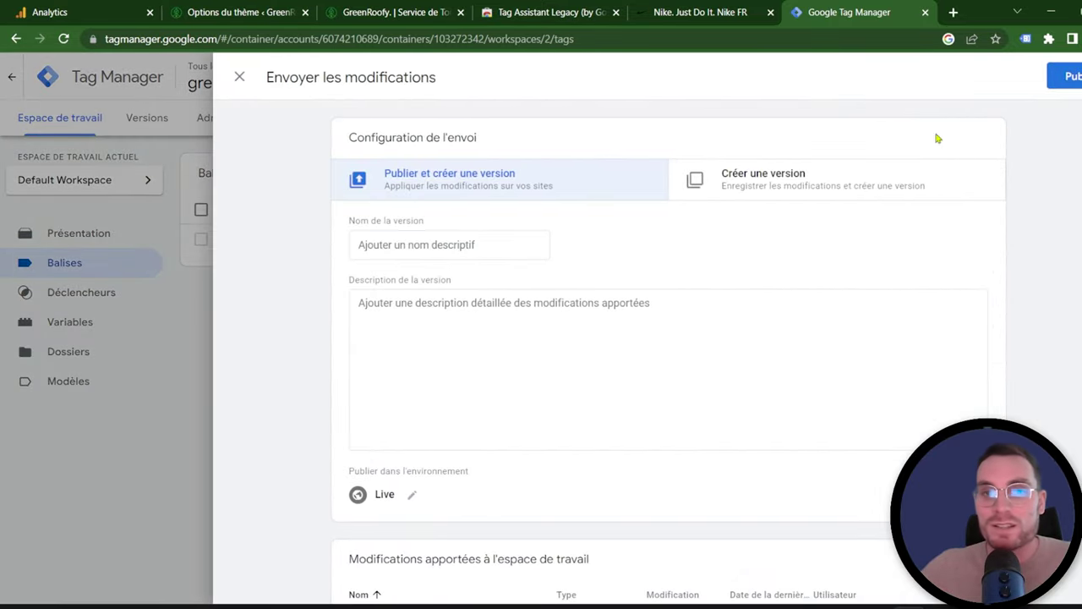
{"action": "left_click", "coordinate": [414, 251]}
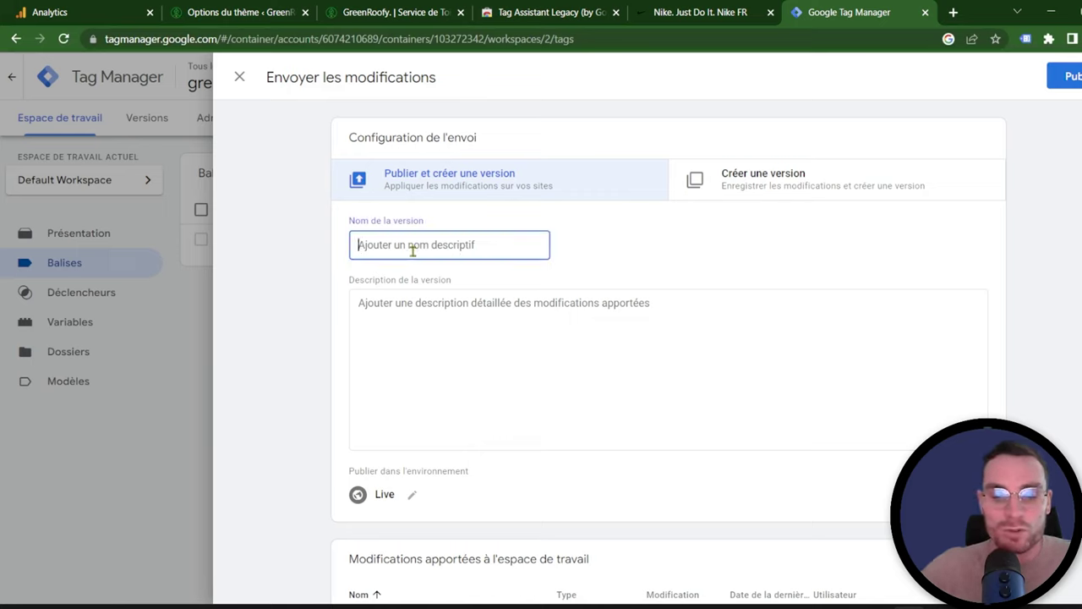
{"action": "type", "text": "Installation GA4 Tt les oages"}
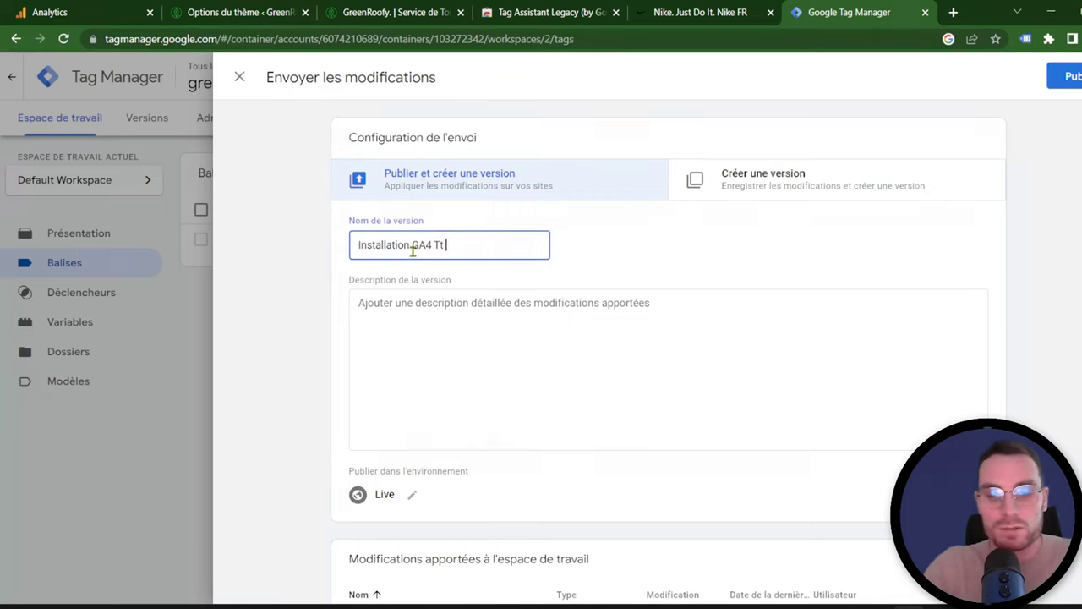
{"action": "key", "text": "Left"}
{"action": "key", "text": "Left"}
{"action": "key", "text": "Left"}
{"action": "key", "text": "Left"}
{"action": "key", "text": "BackSpace"}
{"action": "type", "text": "p"}
{"action": "left_click", "coordinate": [1067, 76]}
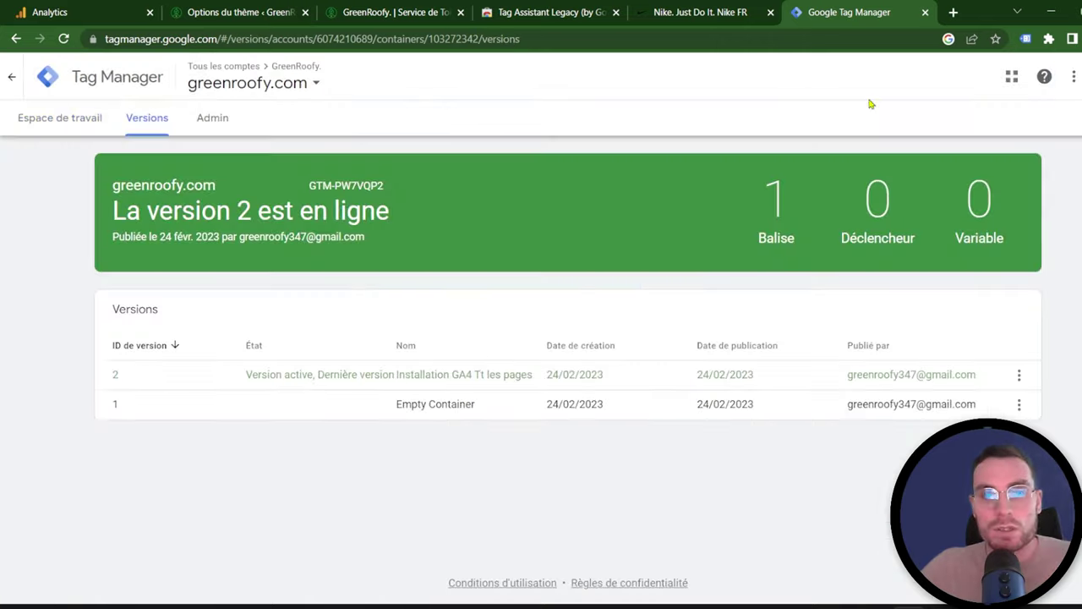
{"action": "left_click", "coordinate": [74, 7]}
{"action": "left_click", "coordinate": [283, 9]}
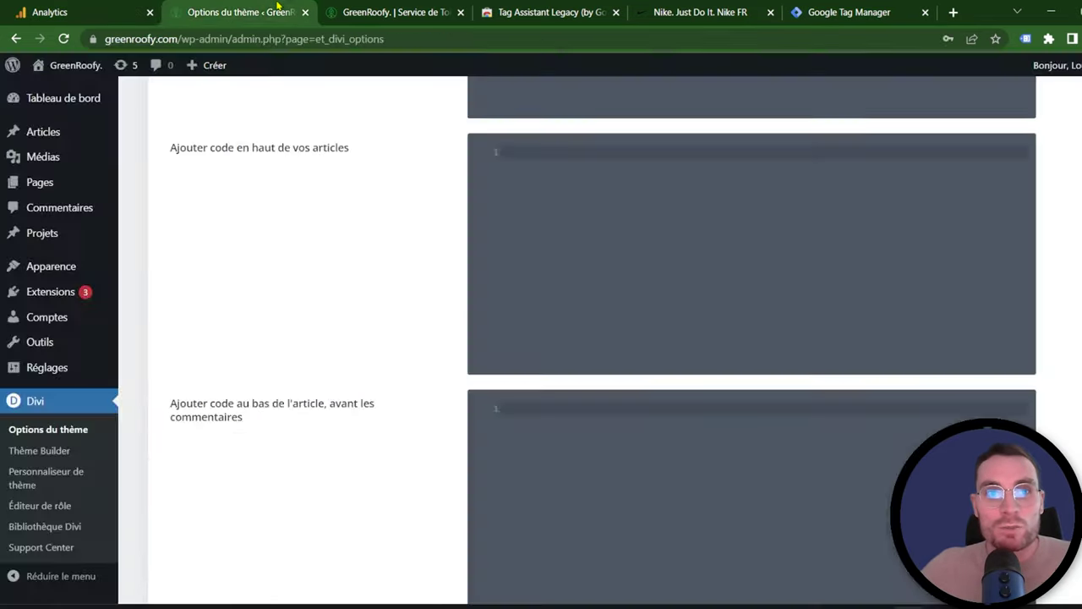
Step: Reload the GreenRoofy homepage to register a fresh visit
{"action": "left_click", "coordinate": [402, 16]}
{"action": "left_click", "coordinate": [63, 39]}
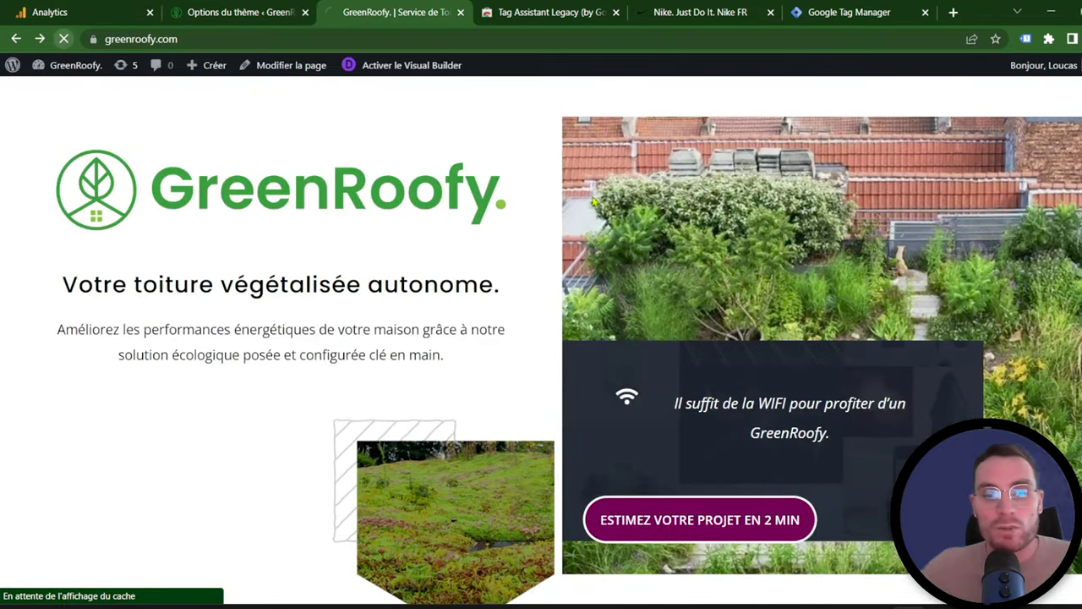
{"action": "scroll", "coordinate": [541, 338], "scroll_direction": "down", "scroll_amount": 3}
{"action": "scroll", "coordinate": [674, 347], "scroll_direction": "down", "scroll_amount": 6}
Step: Check Analytics' realtime overview showing 1 active desktop user from Montpellier
{"action": "left_click", "coordinate": [74, 12]}
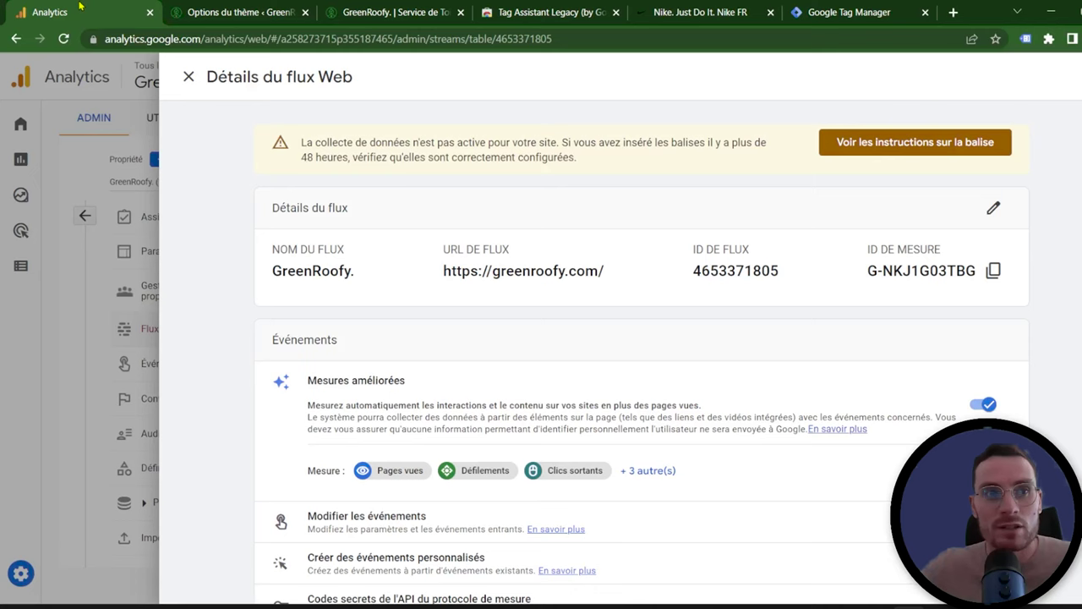
{"action": "left_click", "coordinate": [188, 78]}
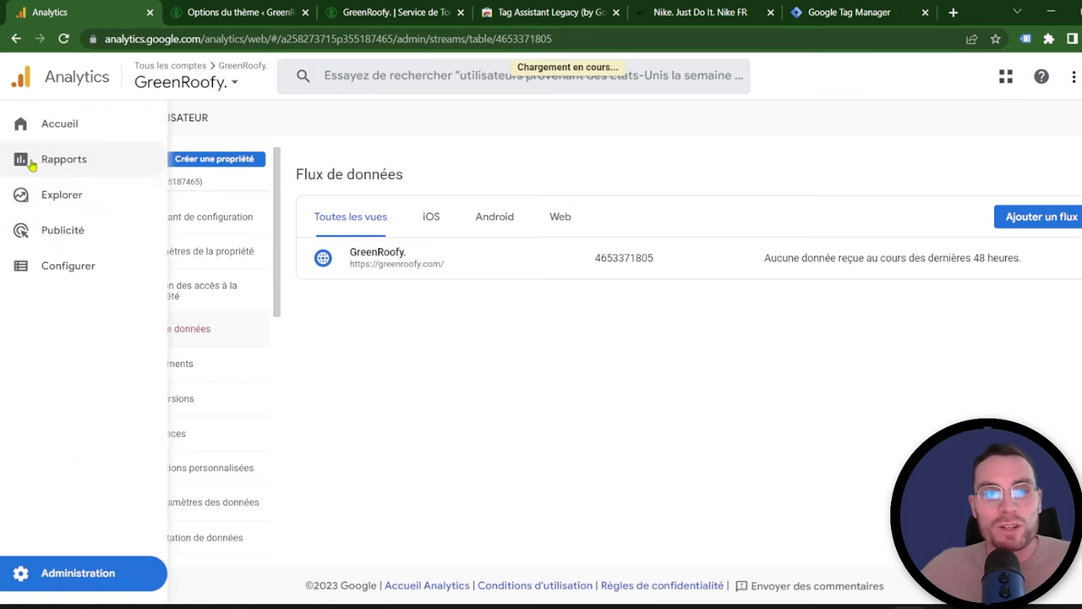
{"action": "left_click", "coordinate": [63, 161]}
{"action": "left_click", "coordinate": [189, 146]}
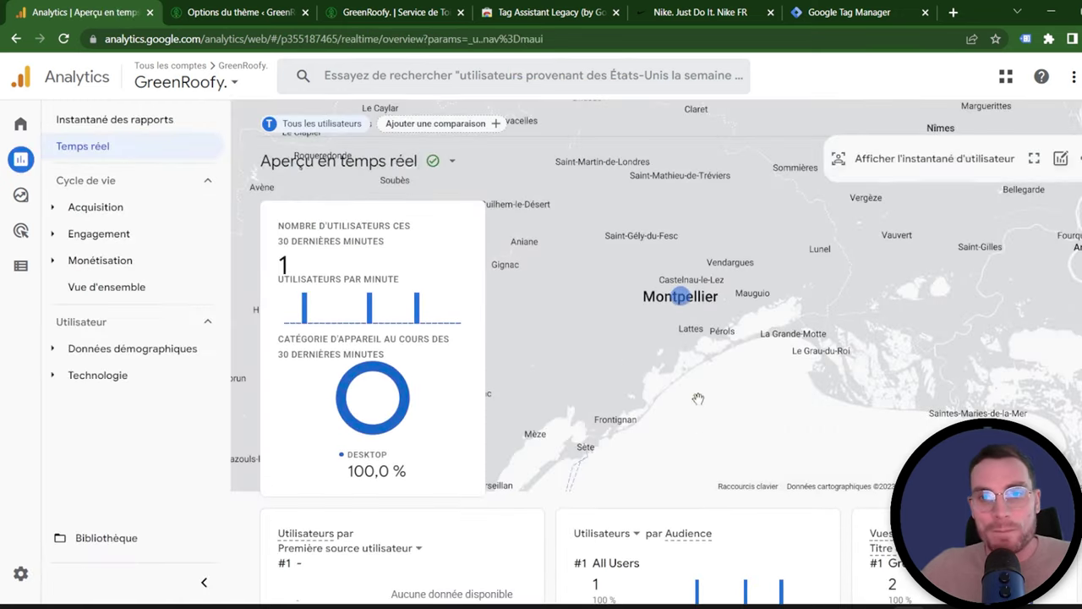
{"action": "scroll", "coordinate": [714, 267], "scroll_direction": "down", "scroll_amount": 1}
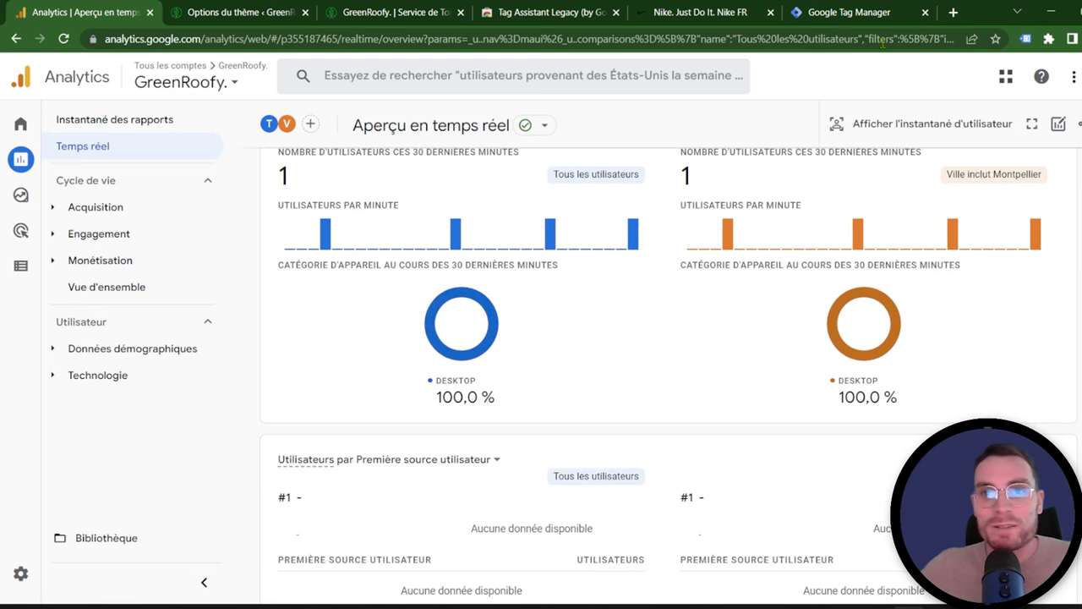
{"action": "left_click", "coordinate": [240, 12]}
{"action": "left_click", "coordinate": [374, 12]}
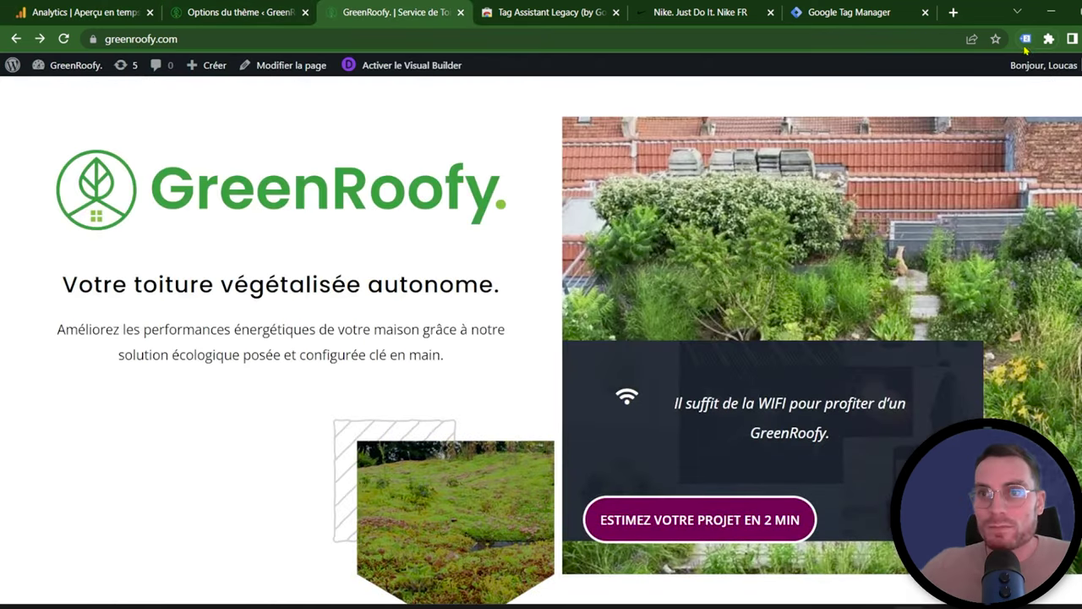
Step: Run Tag Assistant Legacy on the GreenRoofy homepage to see gtag.js and Google Tag Manager detected
{"action": "left_click", "coordinate": [1025, 39]}
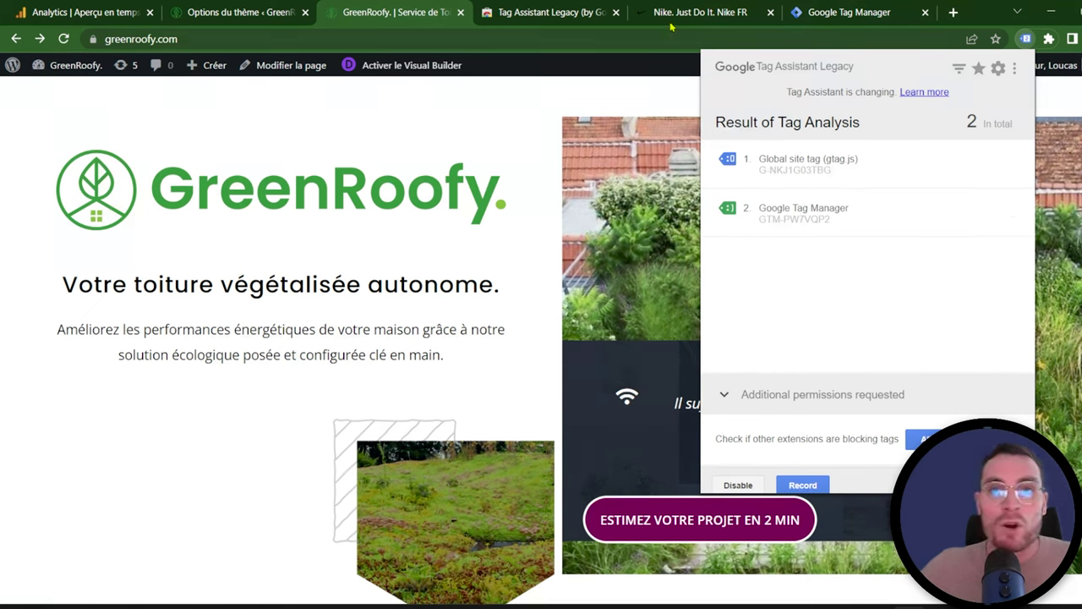
{"action": "left_click", "coordinate": [845, 12]}
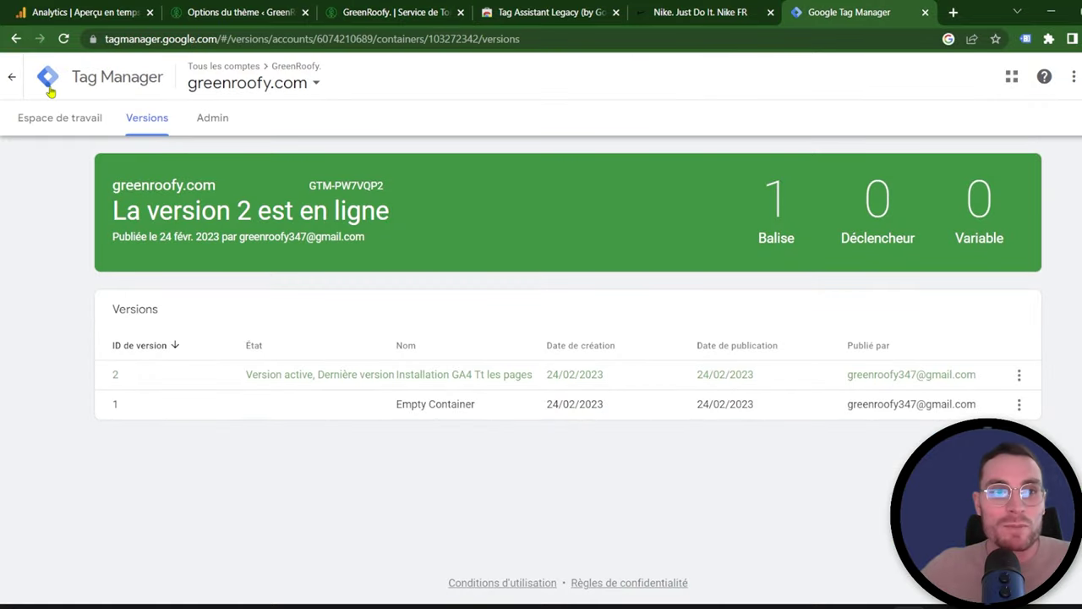
Step: Open the greenroofy.com container's tags, start a new tag and browse the tag type list
{"action": "left_click", "coordinate": [13, 83]}
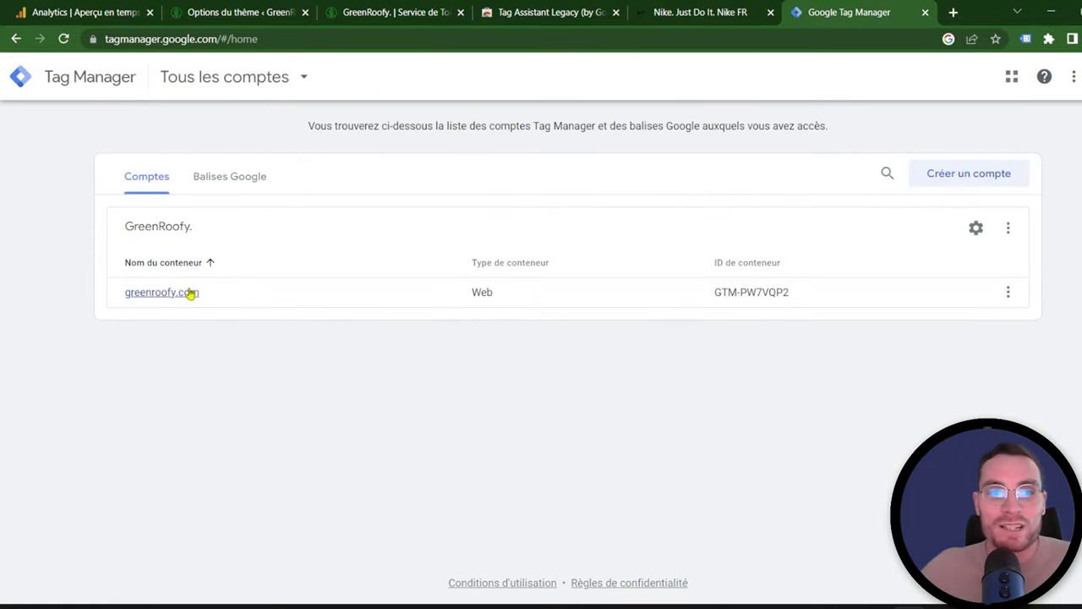
{"action": "left_click", "coordinate": [177, 292]}
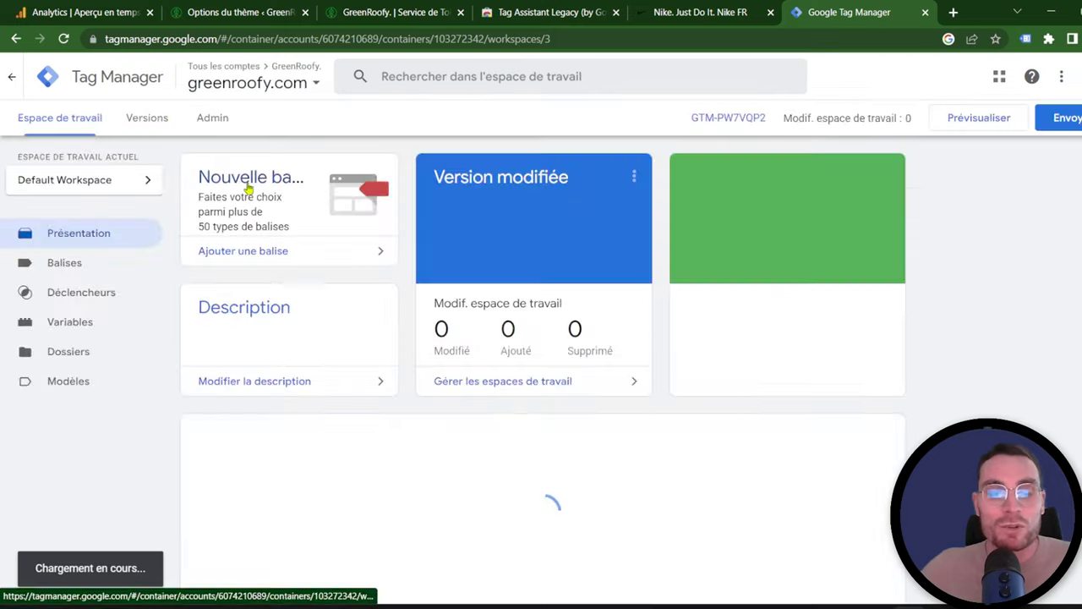
{"action": "left_click", "coordinate": [75, 263]}
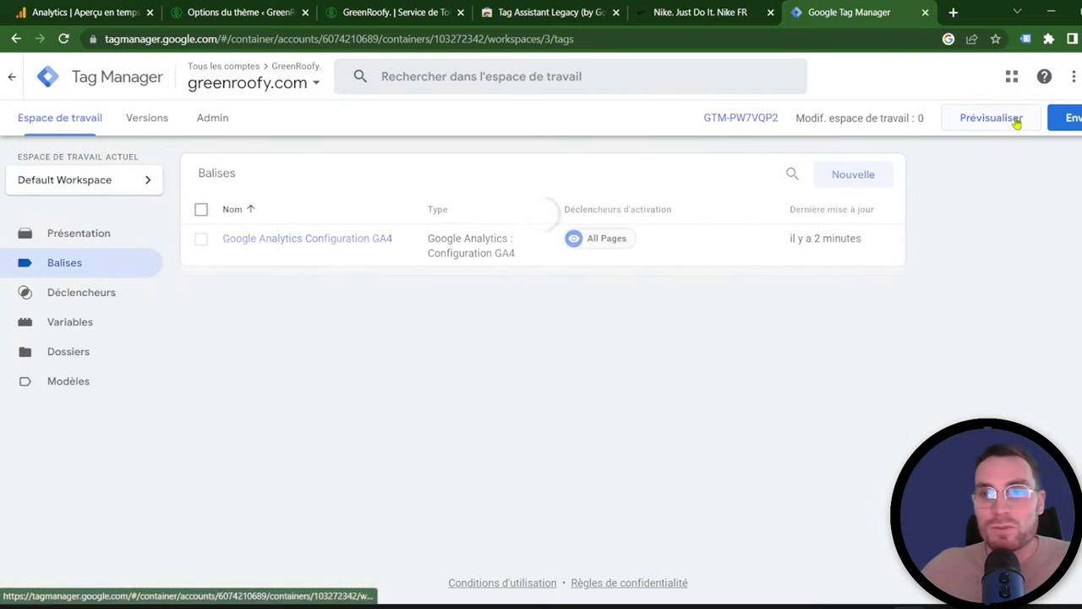
{"action": "left_click", "coordinate": [848, 178]}
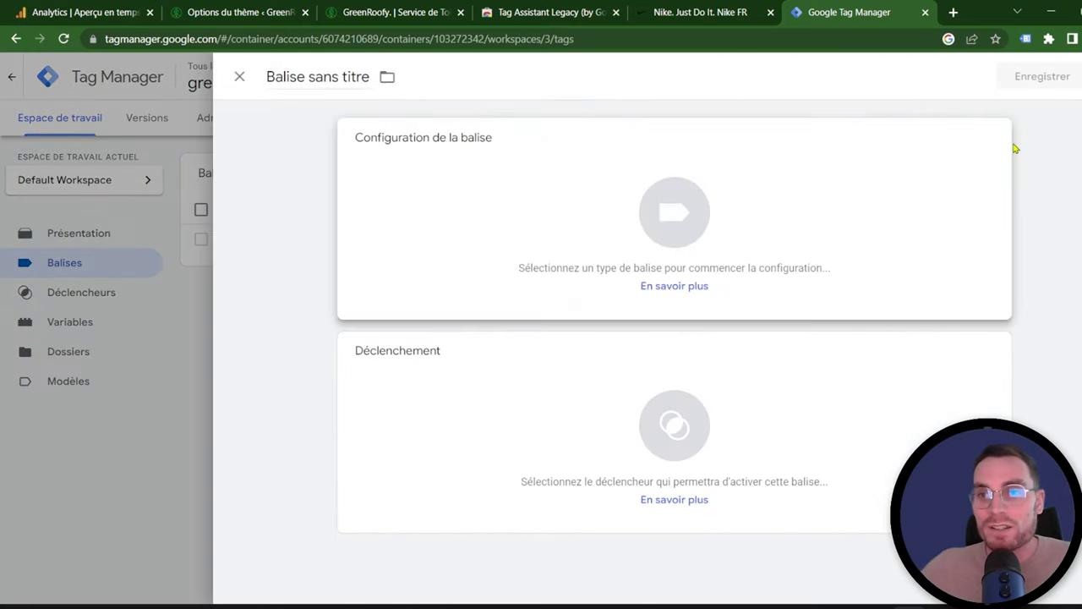
{"action": "left_click", "coordinate": [1006, 142]}
{"action": "scroll", "coordinate": [1010, 218], "scroll_direction": "down", "scroll_amount": 9}
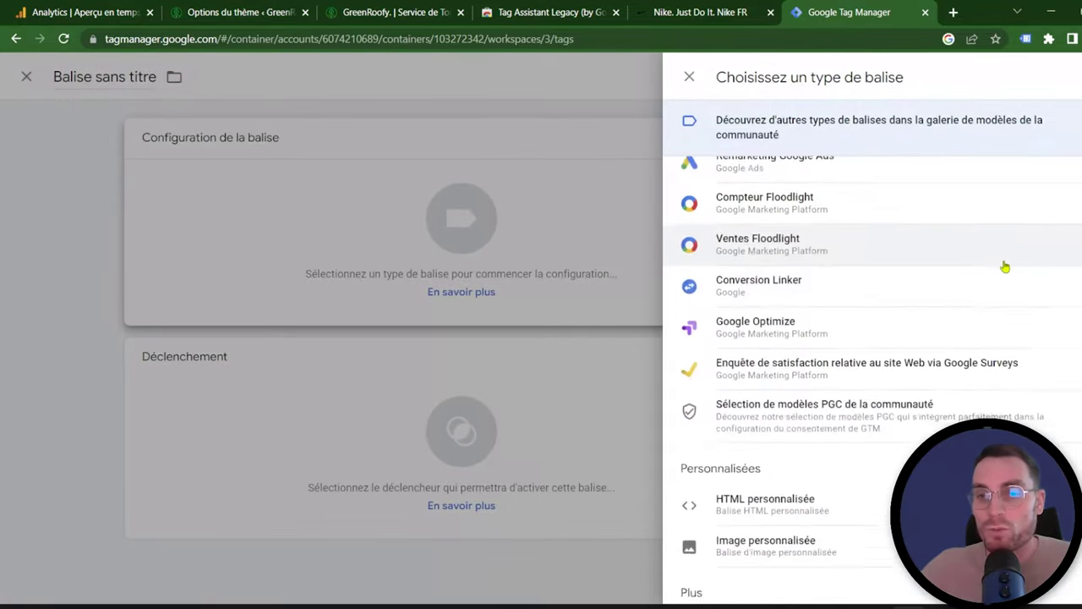
{"action": "scroll", "coordinate": [1006, 387], "scroll_direction": "down", "scroll_amount": 10}
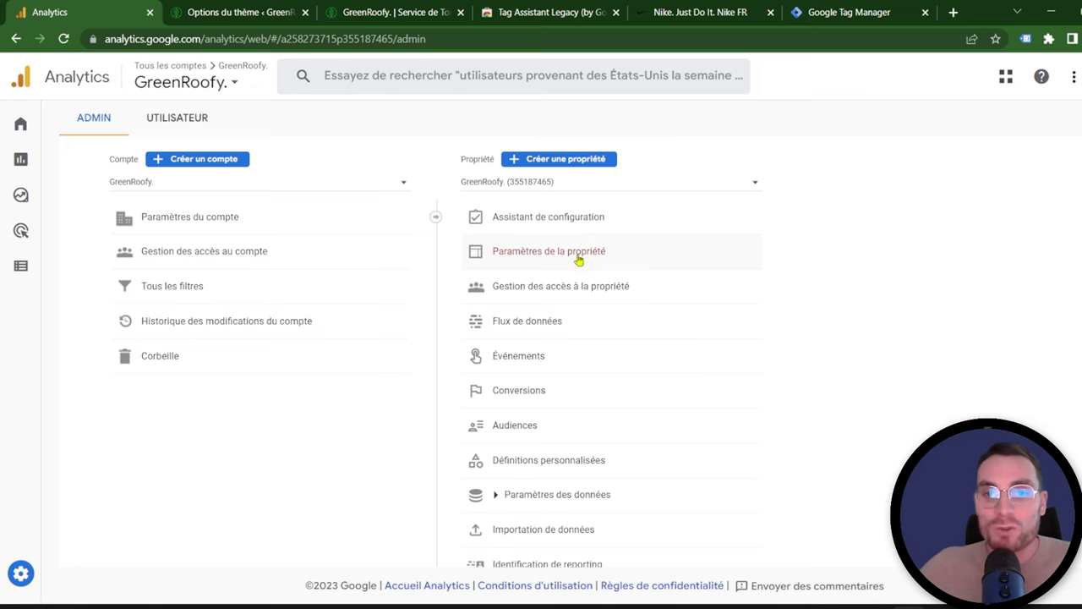
Step: Add a new user by their e-mail address to the GreenRoofy property with the Administrateur role
{"action": "left_click", "coordinate": [574, 292]}
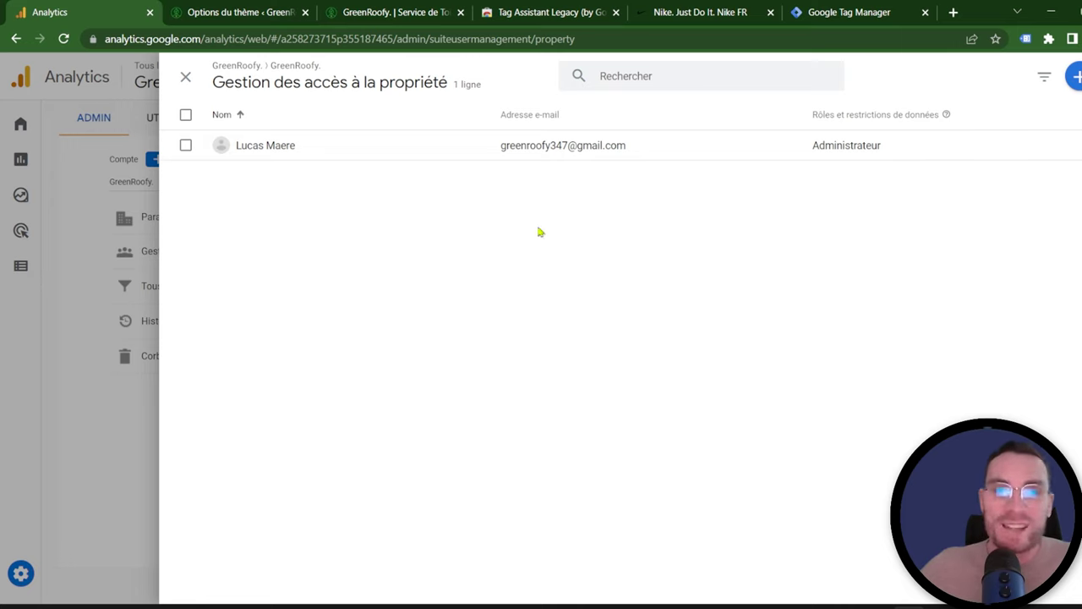
{"action": "left_click", "coordinate": [1074, 77]}
{"action": "left_click", "coordinate": [963, 127]}
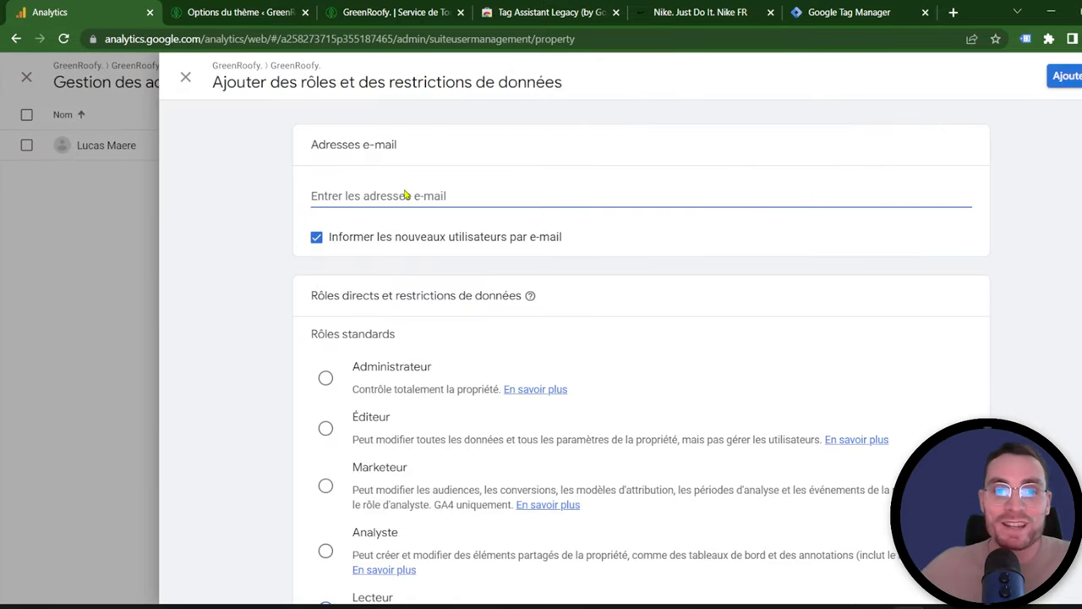
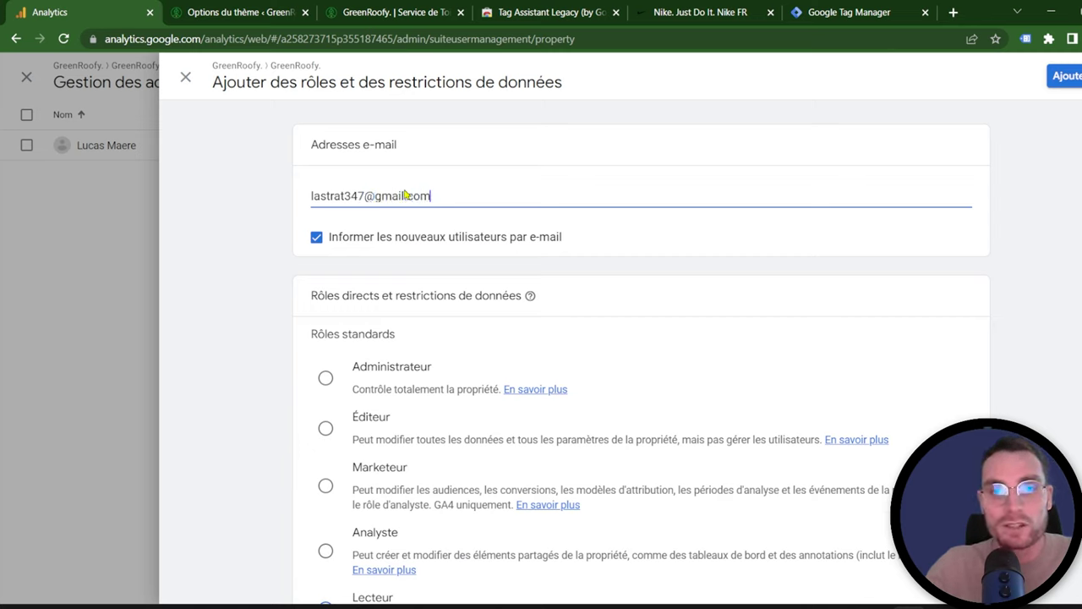
{"action": "left_click", "coordinate": [325, 380]}
{"action": "scroll", "coordinate": [668, 338], "scroll_direction": "down", "scroll_amount": 3}
{"action": "scroll", "coordinate": [693, 413], "scroll_direction": "up", "scroll_amount": 3}
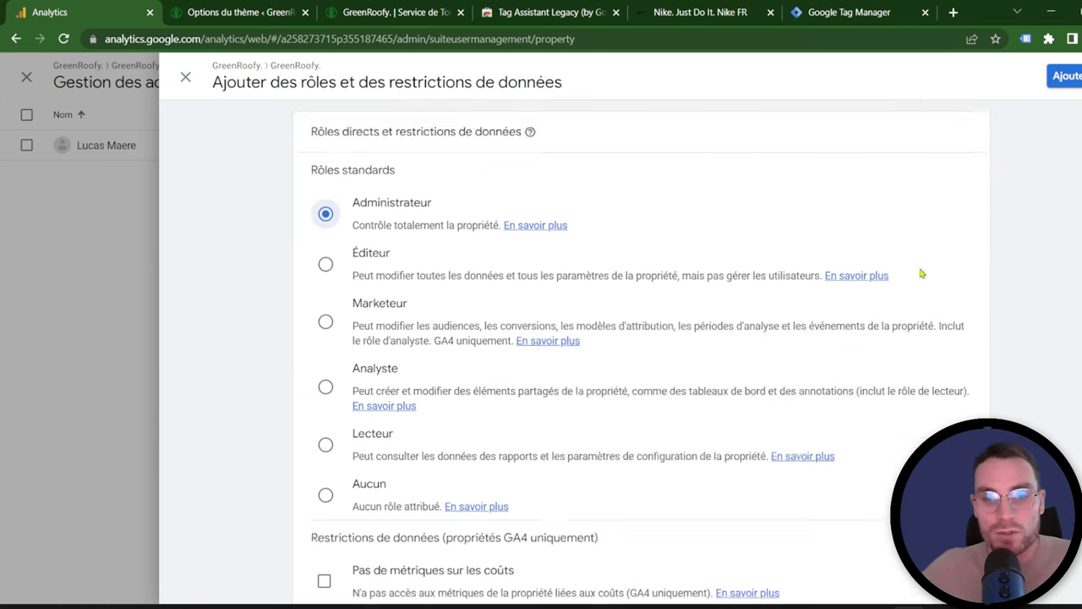
{"action": "left_click", "coordinate": [1067, 75]}
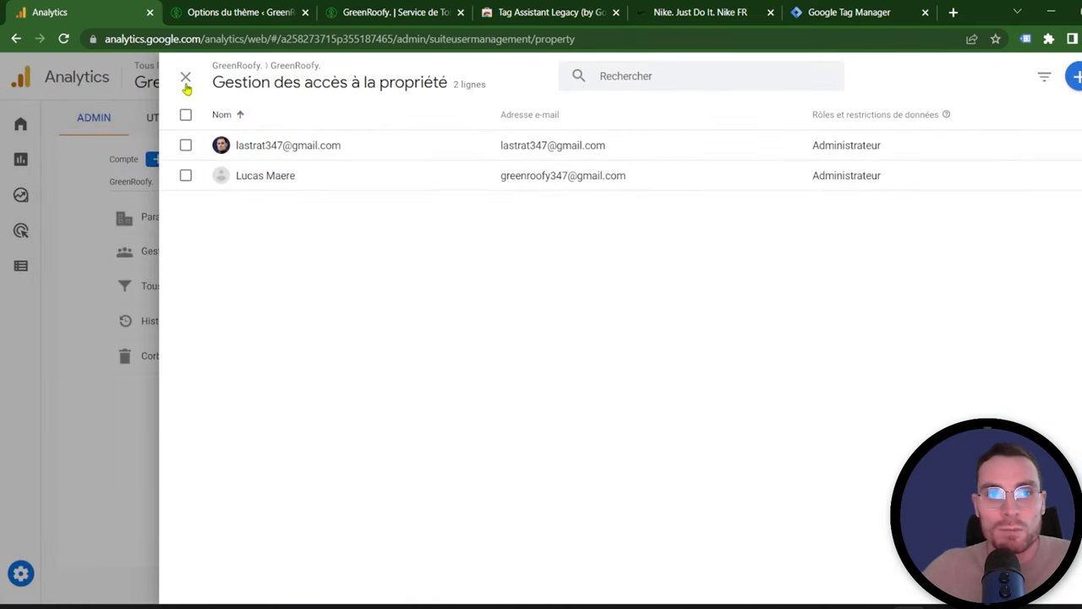
{"action": "left_click", "coordinate": [186, 80]}
{"action": "left_click", "coordinate": [540, 497]}
{"action": "scroll", "coordinate": [651, 393], "scroll_direction": "down", "scroll_amount": 2}
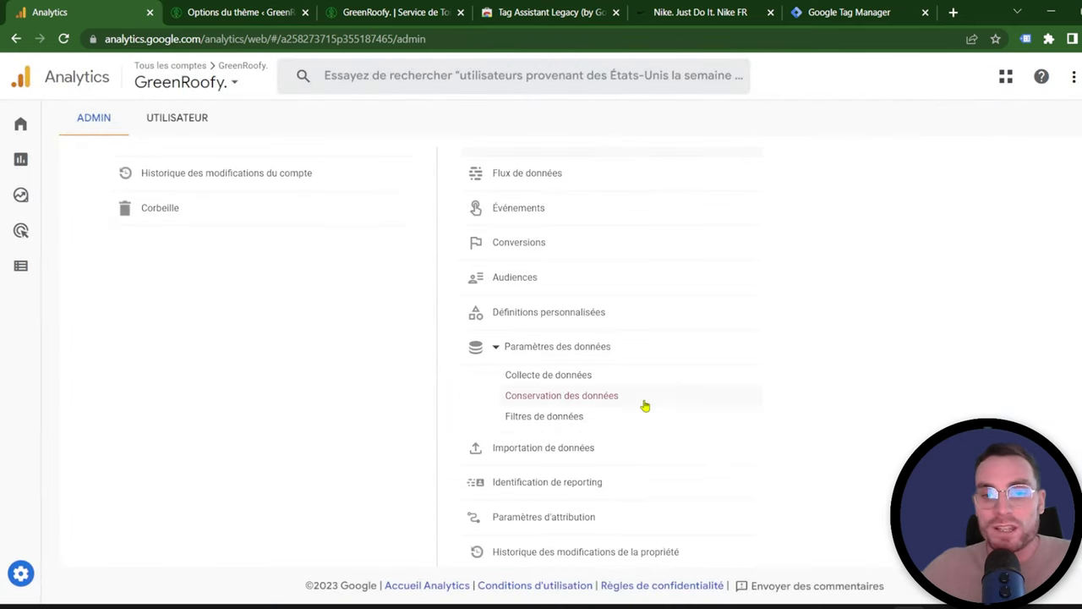
Step: Activate Google signals in the property's data collection settings
{"action": "left_click", "coordinate": [642, 380]}
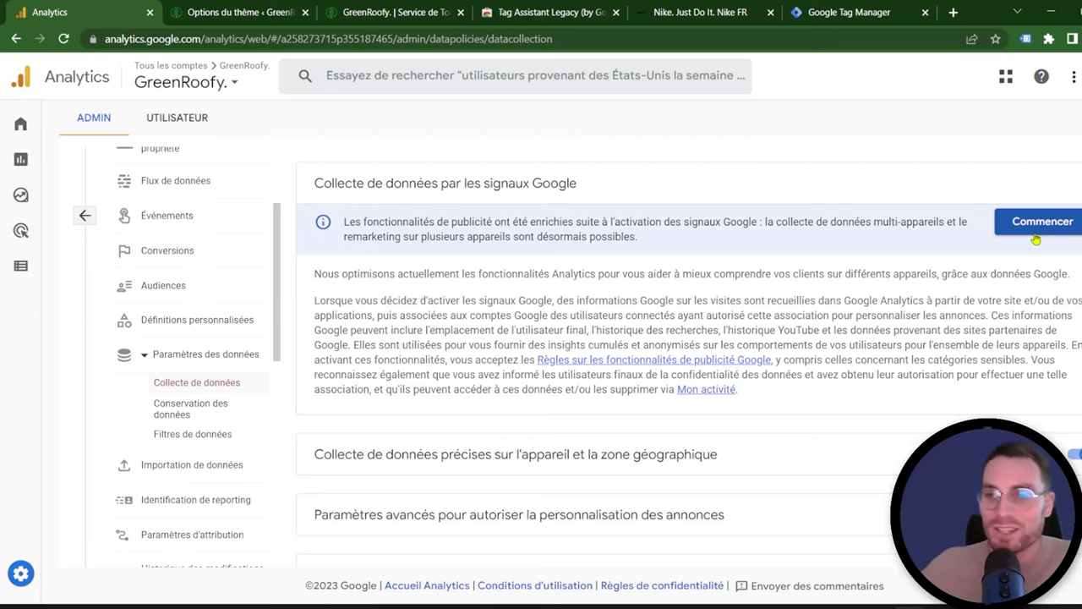
{"action": "left_click", "coordinate": [1039, 228]}
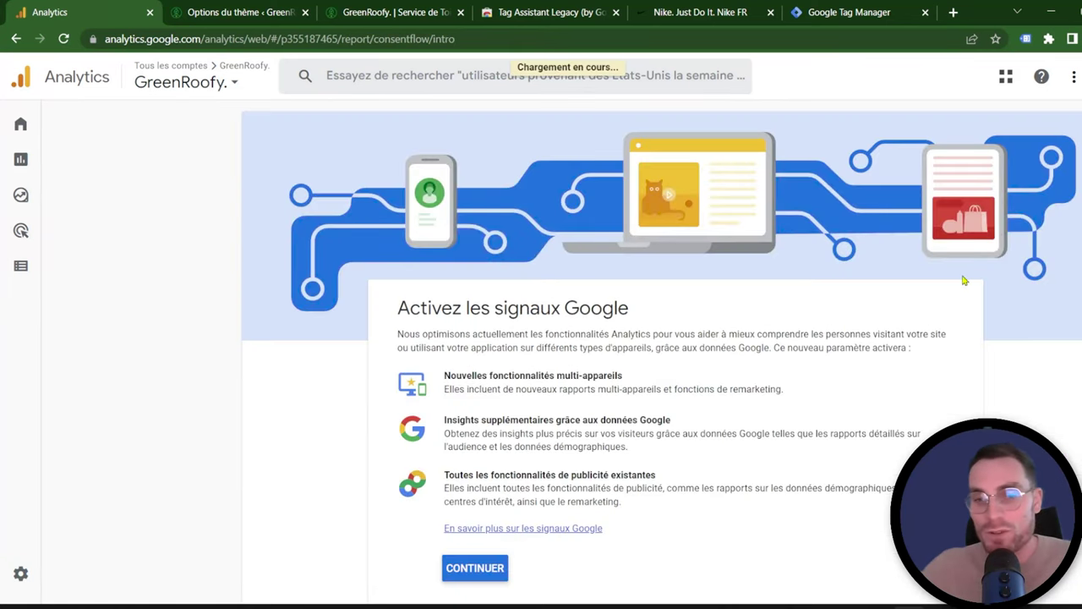
{"action": "scroll", "coordinate": [543, 379], "scroll_direction": "down", "scroll_amount": 3}
{"action": "left_click", "coordinate": [491, 353]}
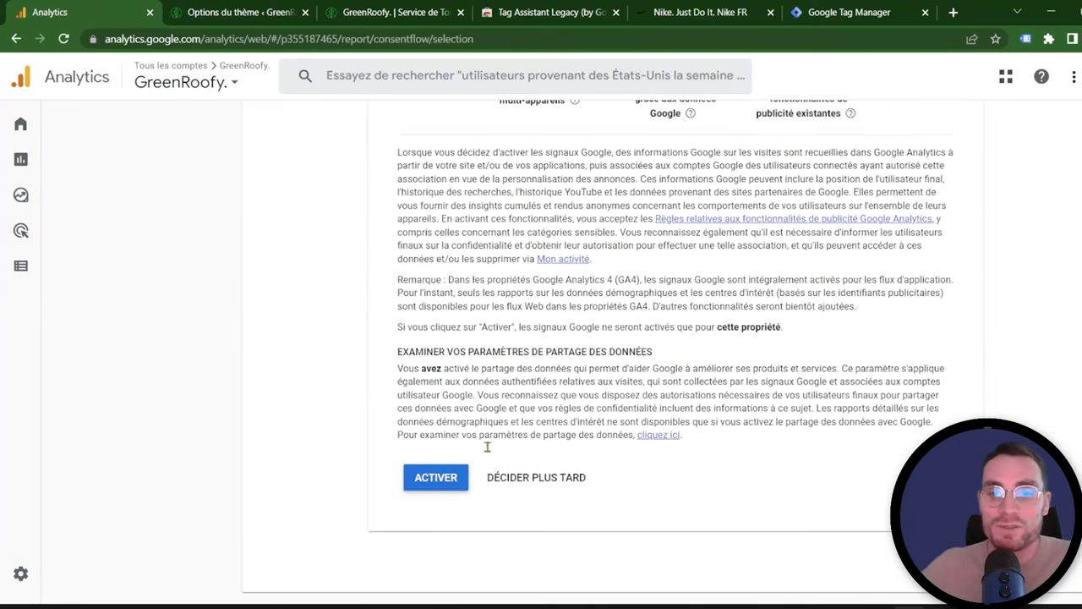
{"action": "scroll", "coordinate": [493, 408], "scroll_direction": "up", "scroll_amount": 3}
{"action": "scroll", "coordinate": [508, 414], "scroll_direction": "down", "scroll_amount": 4}
{"action": "left_click", "coordinate": [433, 440]}
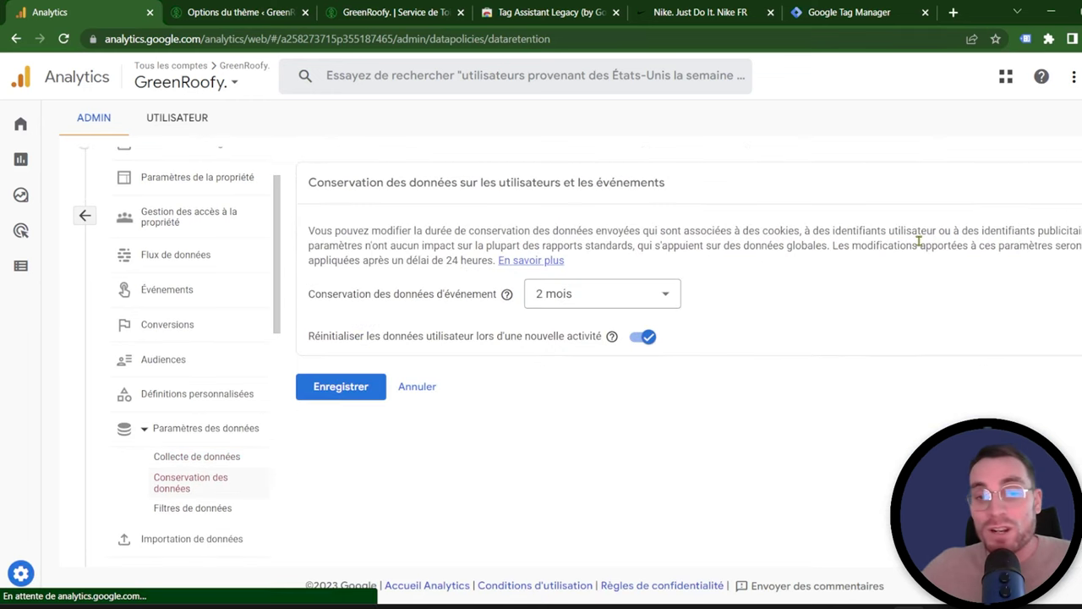
Step: Set event data retention to 14 mois and save
{"action": "left_click", "coordinate": [630, 296]}
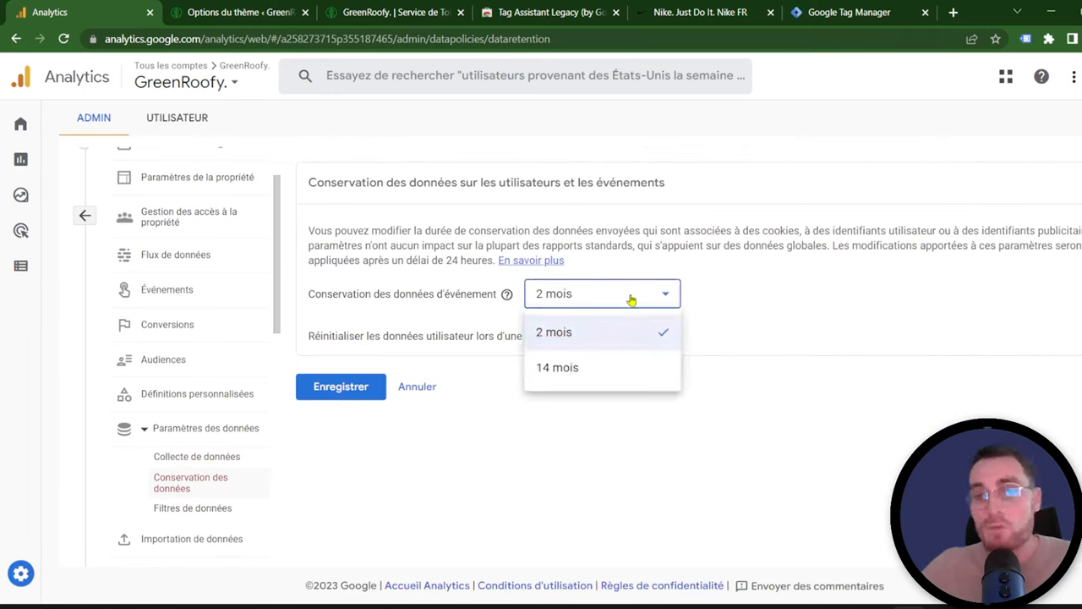
{"action": "left_click", "coordinate": [615, 368]}
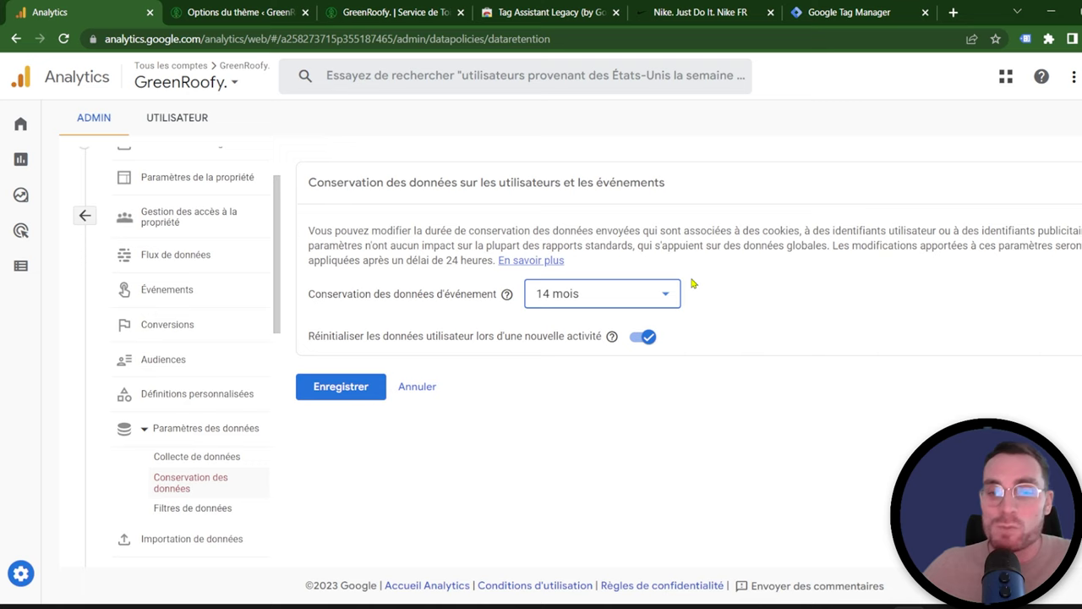
{"action": "left_click", "coordinate": [364, 388]}
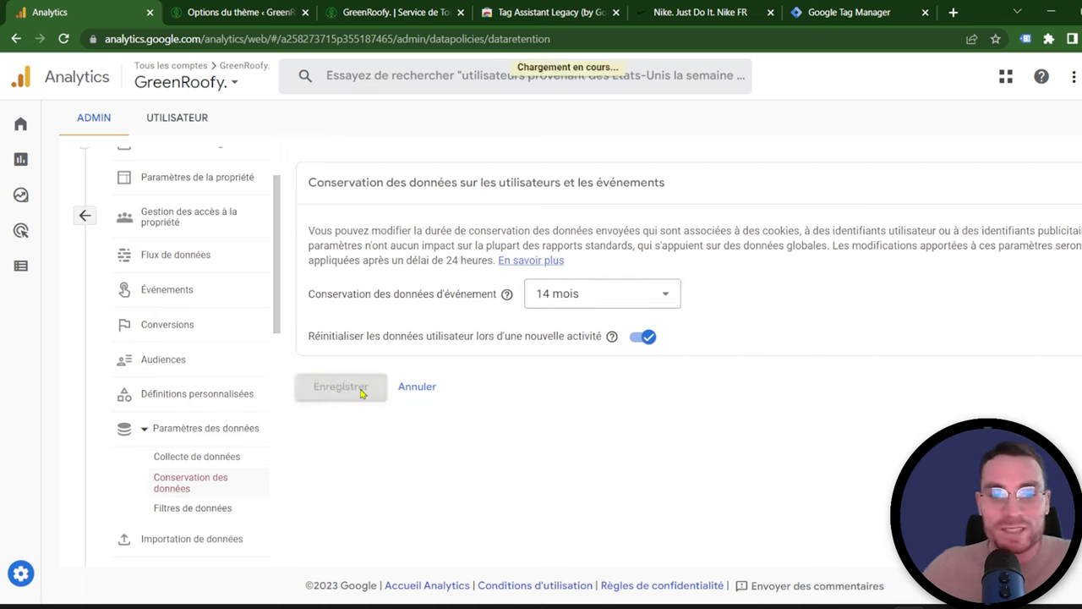